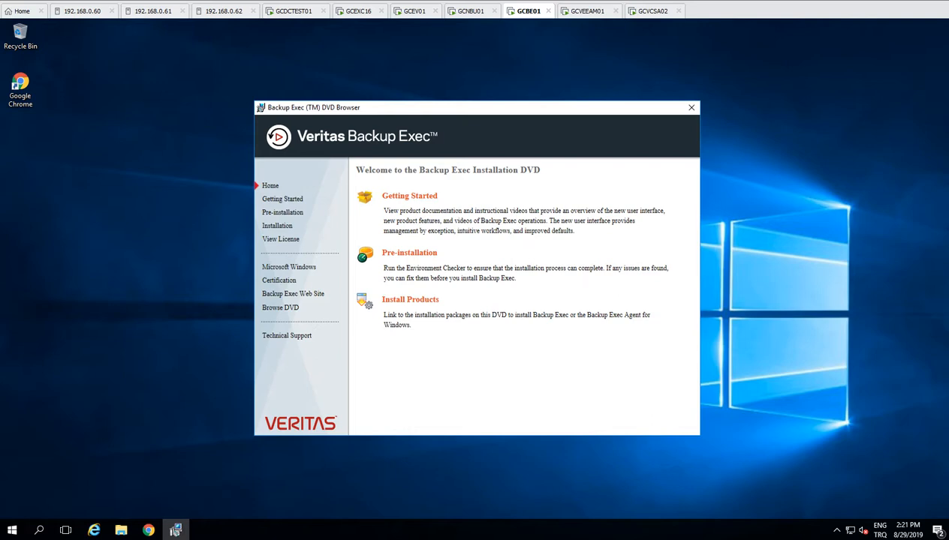
# Step: Launch Environment Check 2.0 from the DVD Browser's Pre-installation section
pyautogui.click(410, 253)
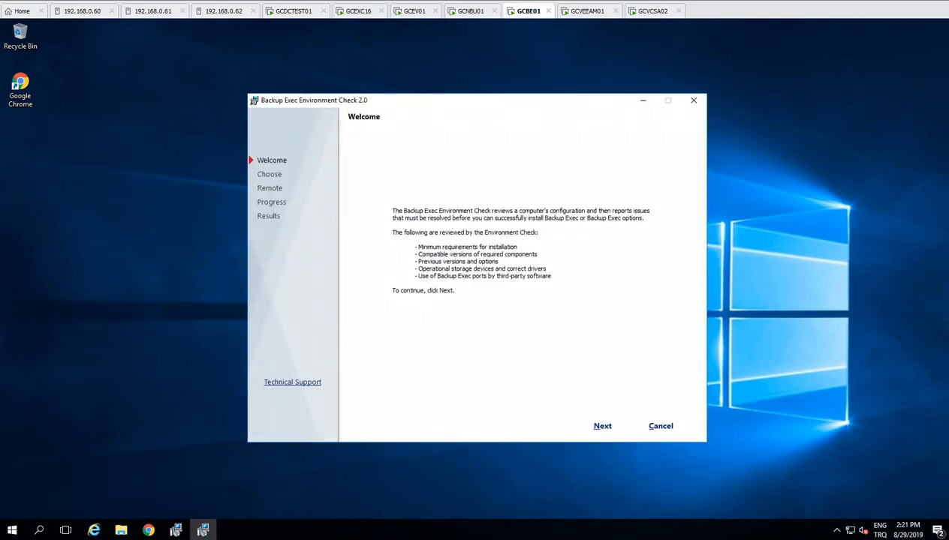
# Step: Run the local environment check on GCBE01, review its DHCP and pending-restart warnings, and finish
pyautogui.click(602, 426)
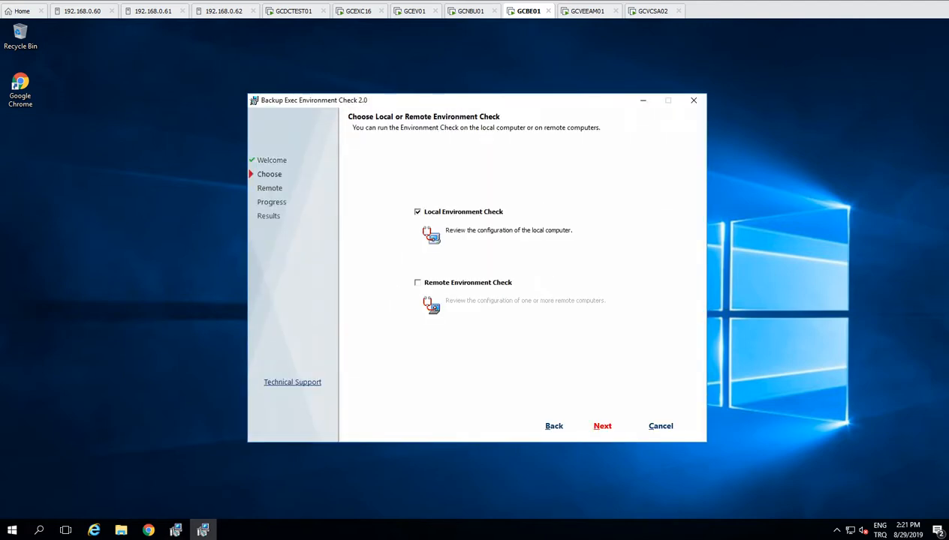
pyautogui.click(605, 432)
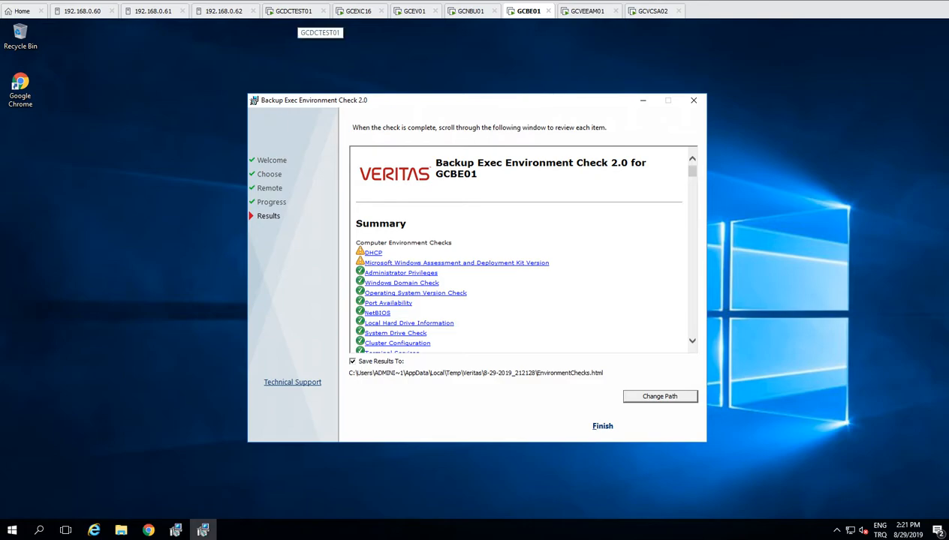
pyautogui.click(294, 11)
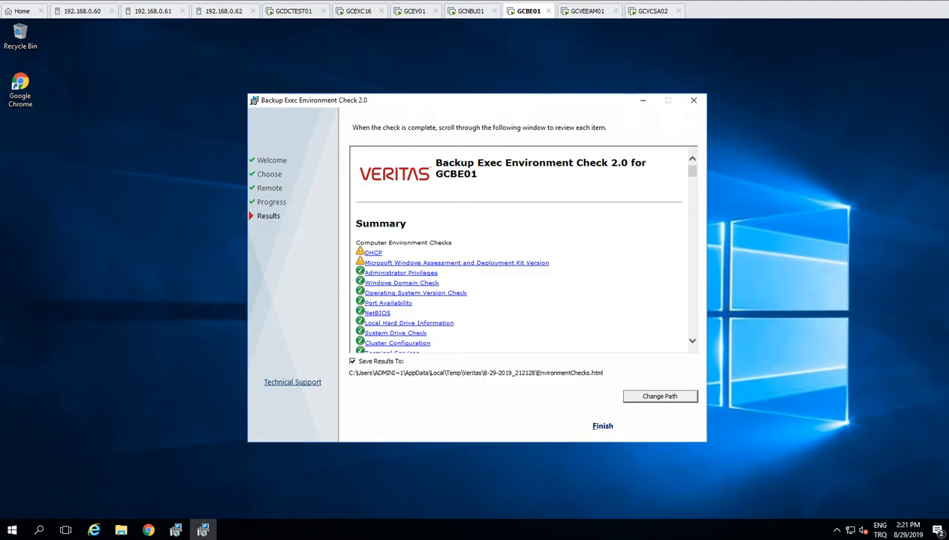
pyautogui.scroll(-10, 524, 247)
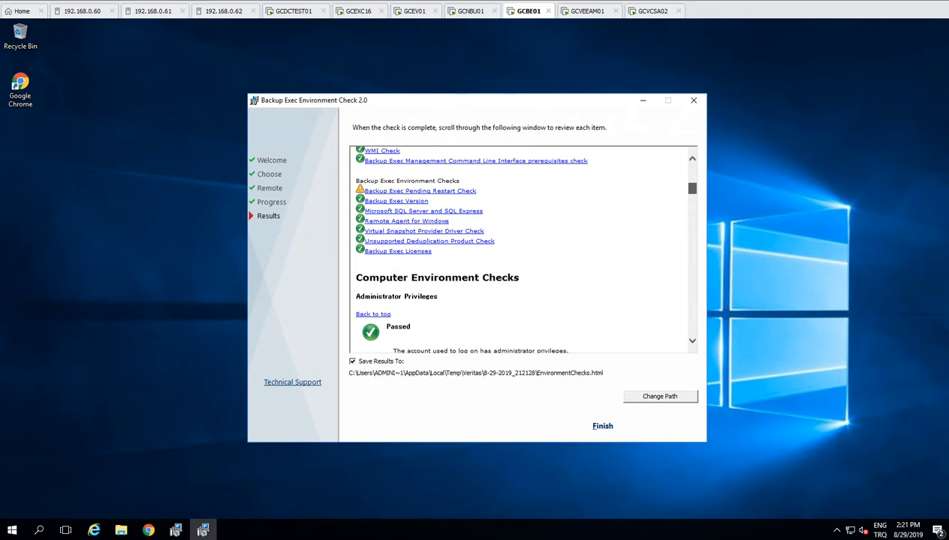
pyautogui.scroll(-8, 523, 248)
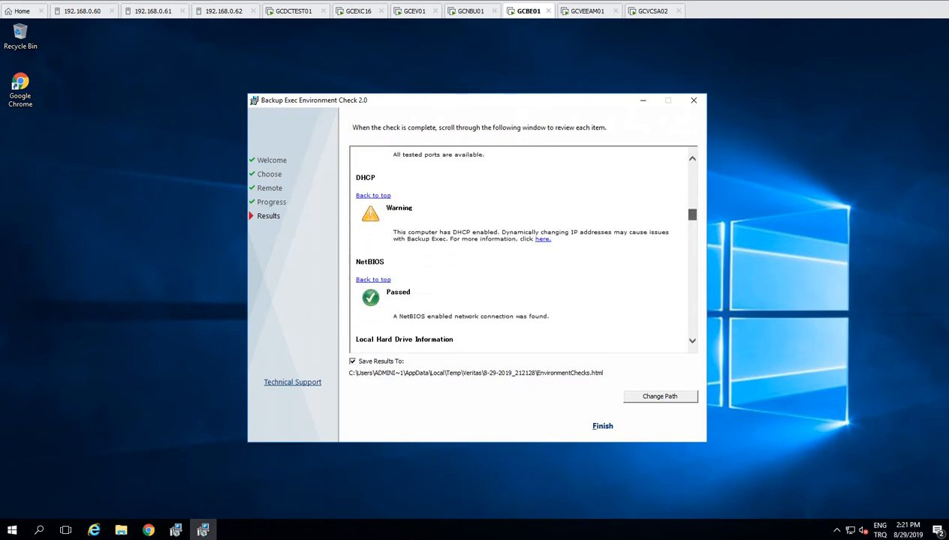
pyautogui.scroll(-12, 523, 247)
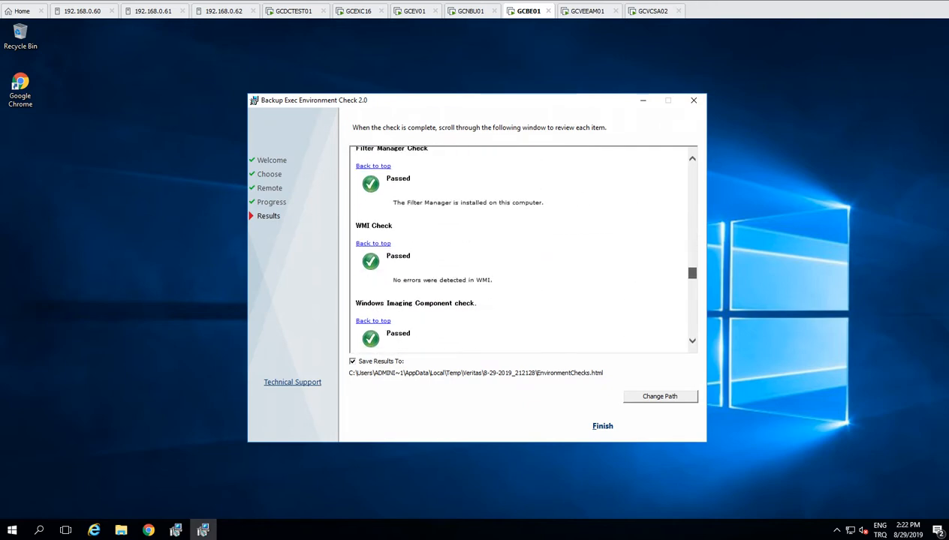
pyautogui.scroll(-10, 523, 247)
pyautogui.click(603, 426)
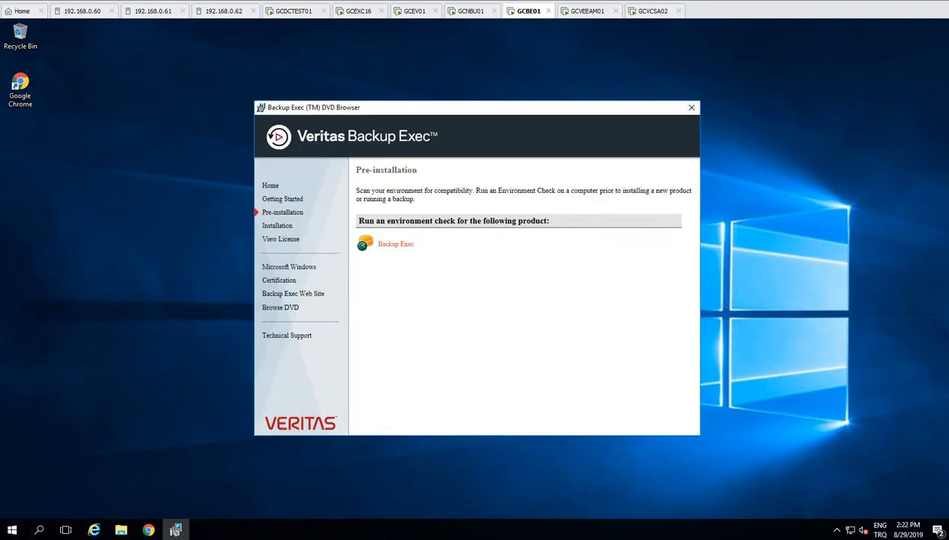
# Step: Start the Backup Exec server installer from Installation > Backup Exec > Install
pyautogui.click(277, 225)
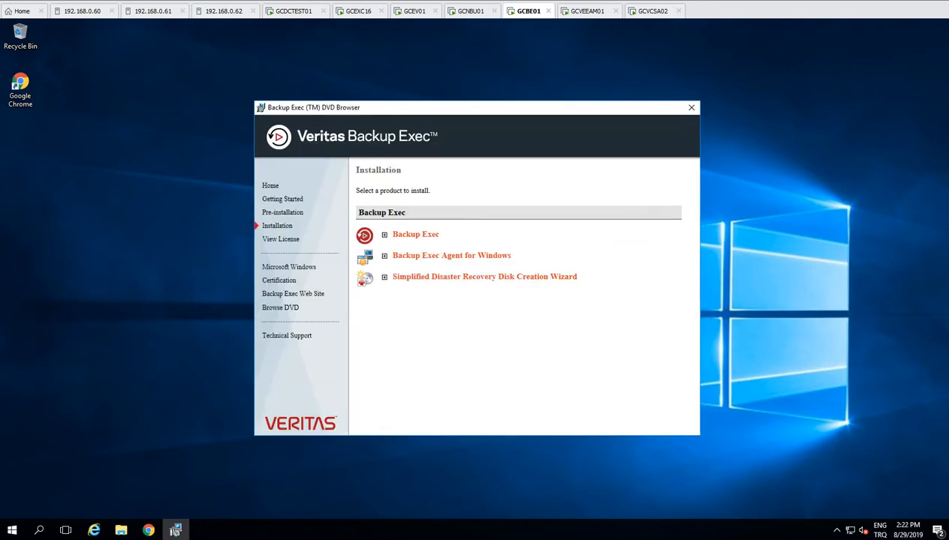
pyautogui.click(415, 235)
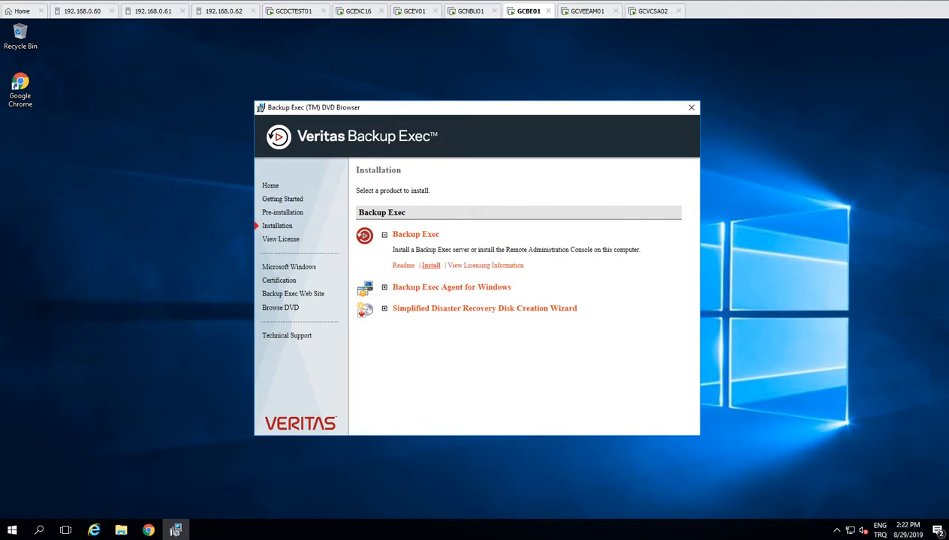
pyautogui.click(431, 266)
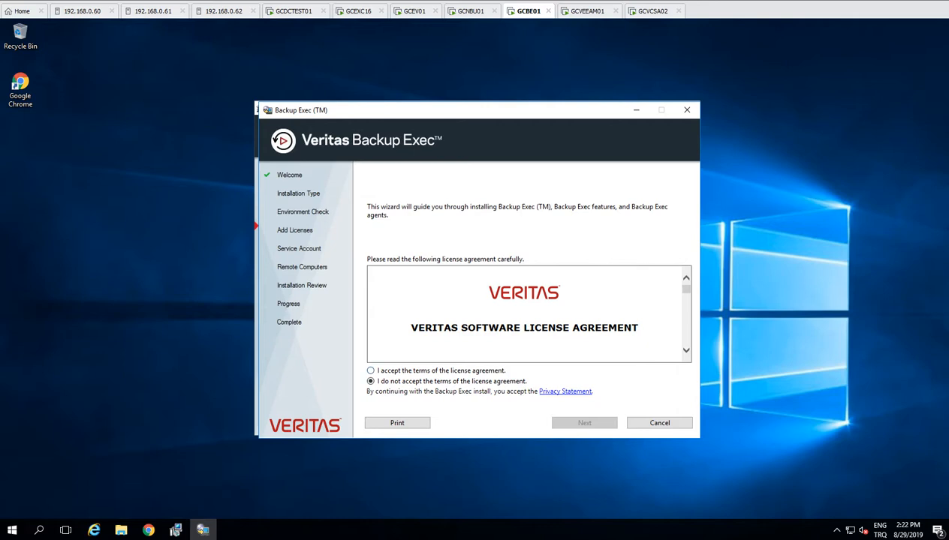
# Step: Accept the license terms and choose a Custom, Local Installation of Backup Exec
pyautogui.click(371, 371)
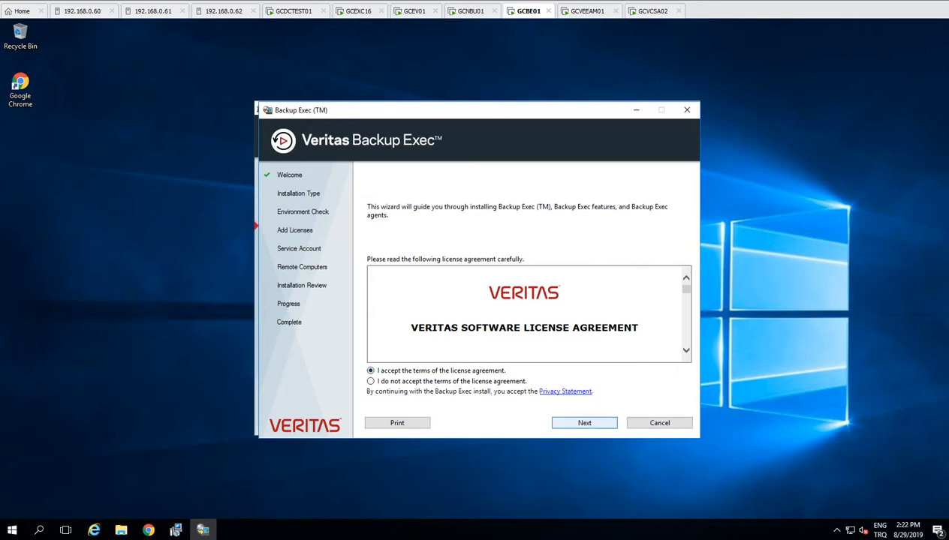
pyautogui.click(584, 423)
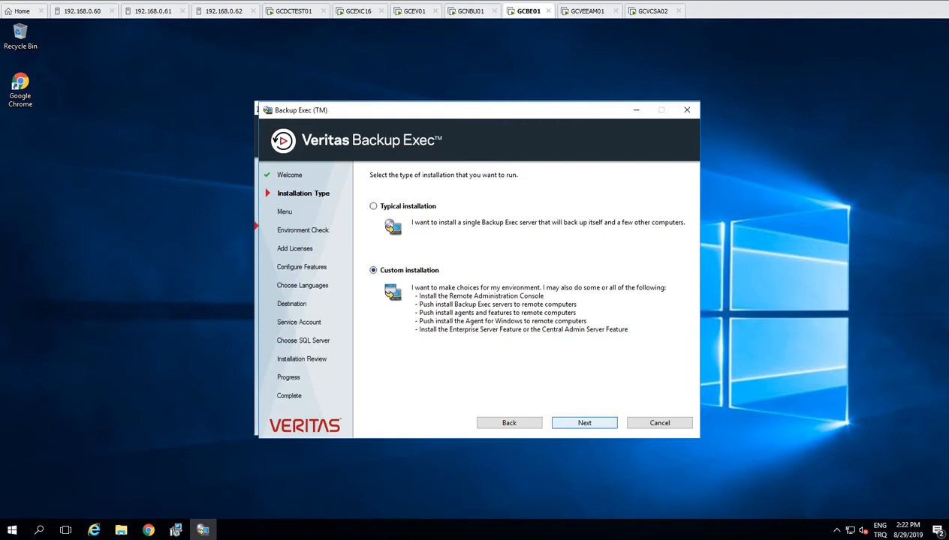
pyautogui.click(584, 424)
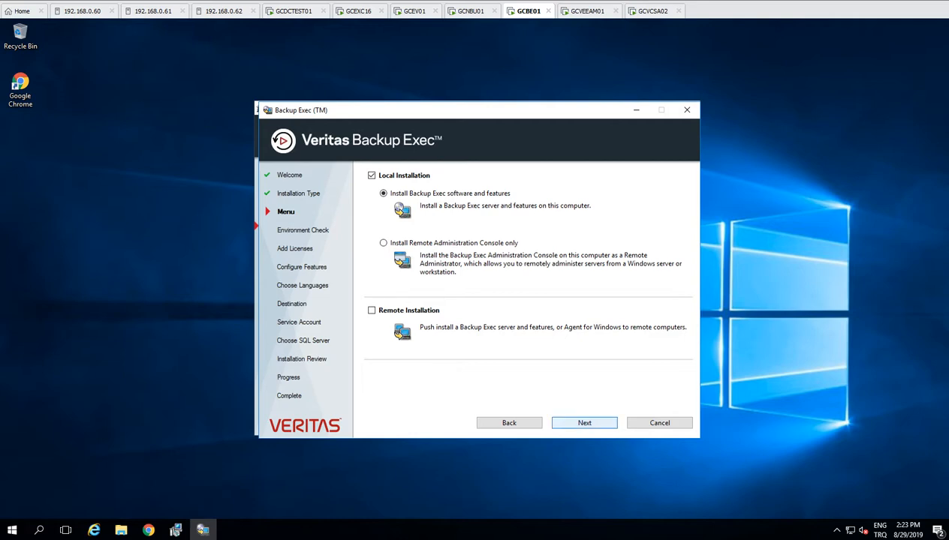
pyautogui.click(584, 423)
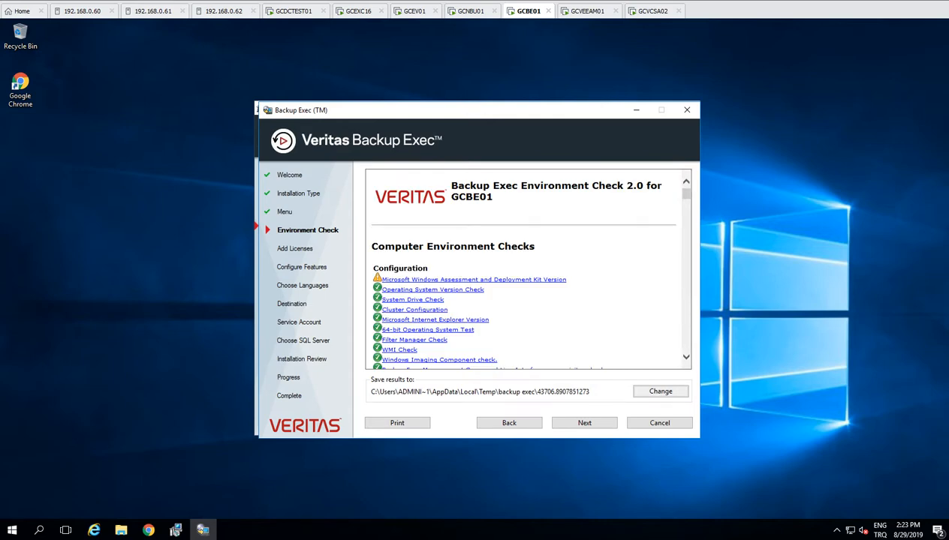
# Step: Continue past the environment check report, which flags only the Windows ADK warning
pyautogui.click(584, 422)
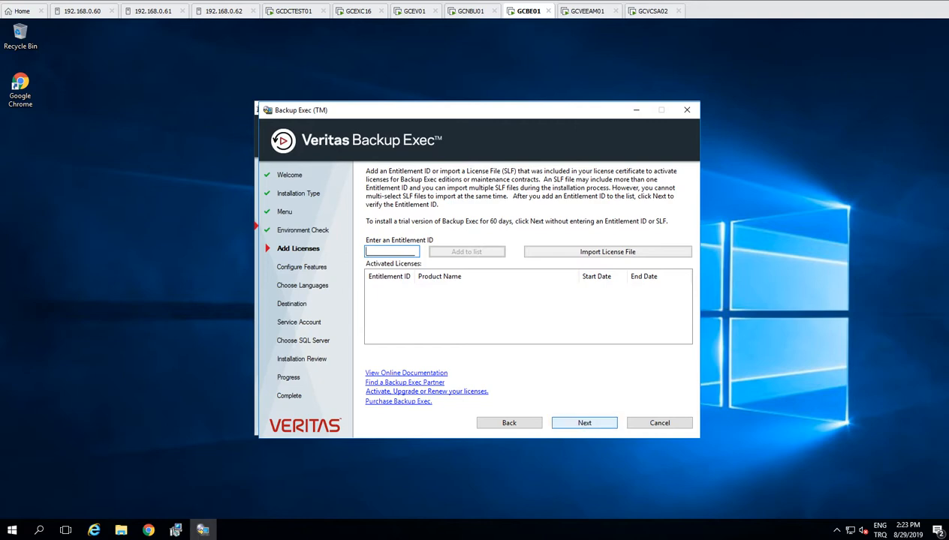
# Step: Proceed without an Entitlement ID as a 60-day trial and acknowledge the trial notice
pyautogui.click(584, 423)
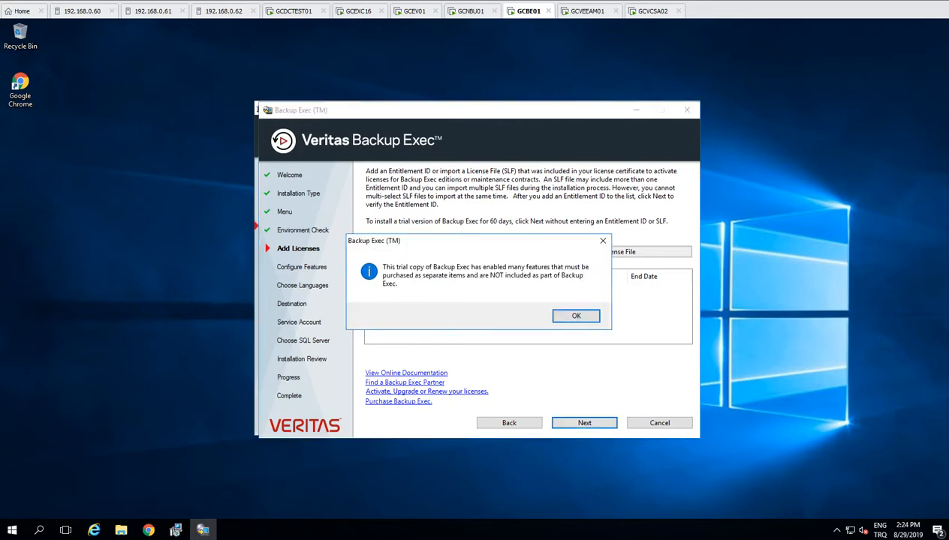
pyautogui.press('Return')
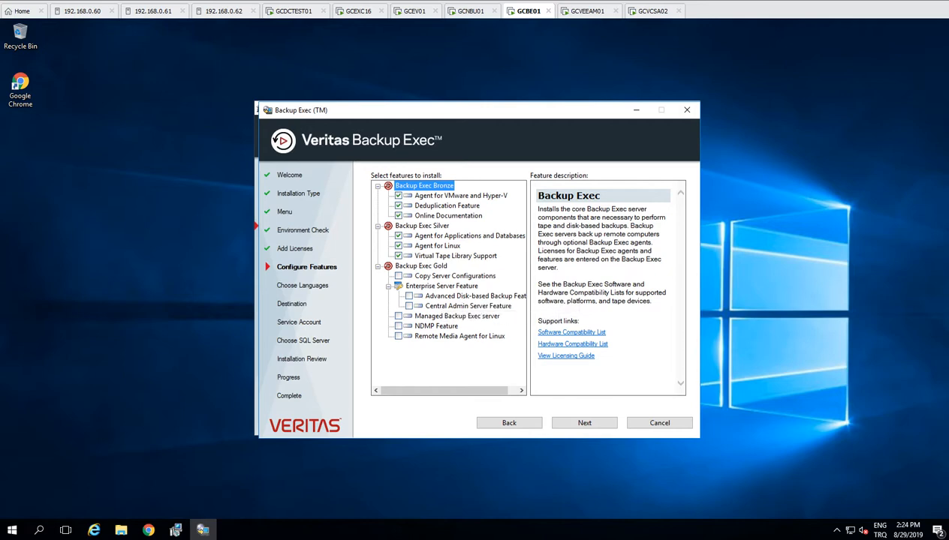
# Step: Tick Central Admin Server Feature under Enterprise Server Feature in Configure Features
pyautogui.click(409, 307)
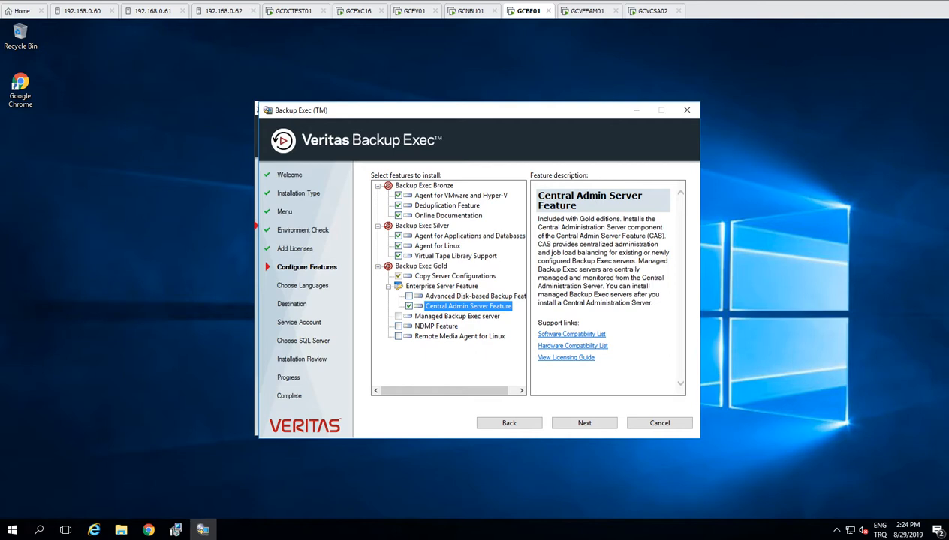
pyautogui.moveTo(121, 530)
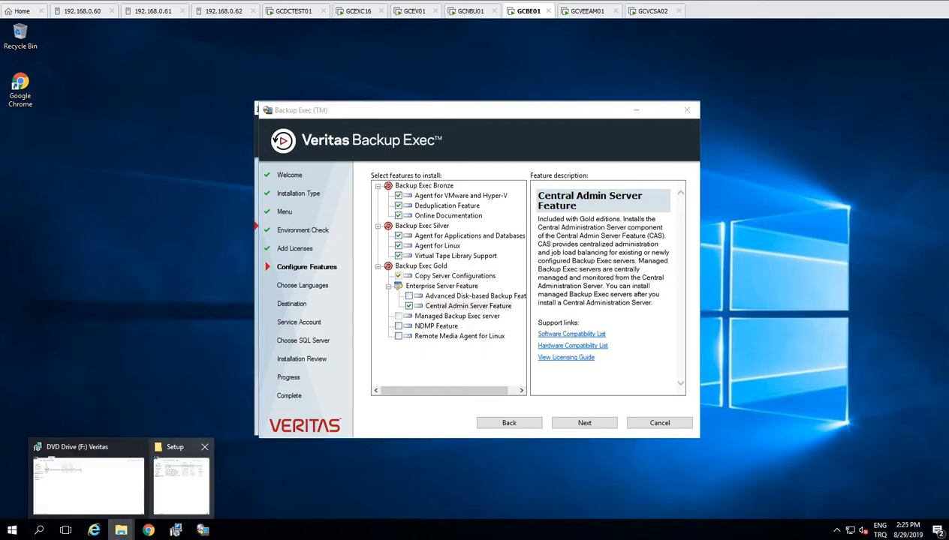
pyautogui.click(179, 475)
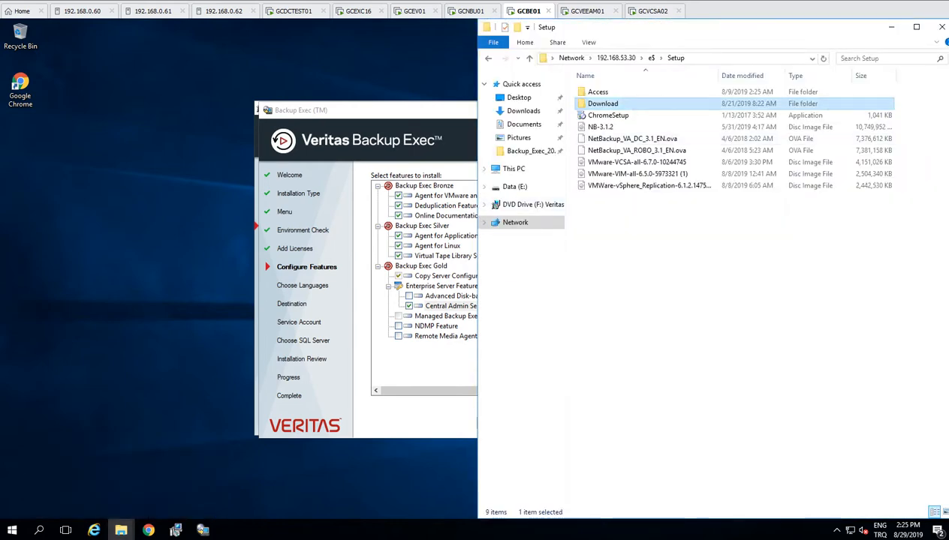
pyautogui.click(121, 530)
pyautogui.click(88, 484)
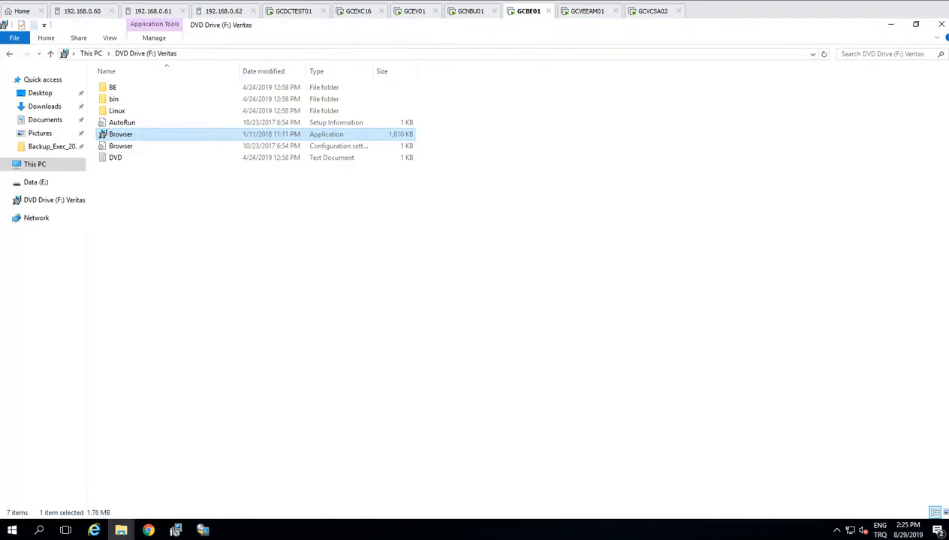
pyautogui.click(890, 24)
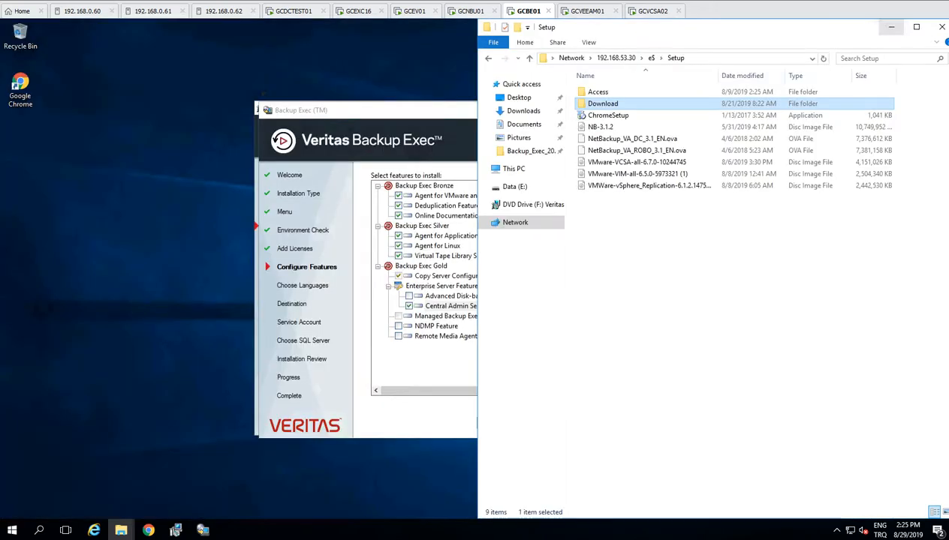
pyautogui.click(889, 25)
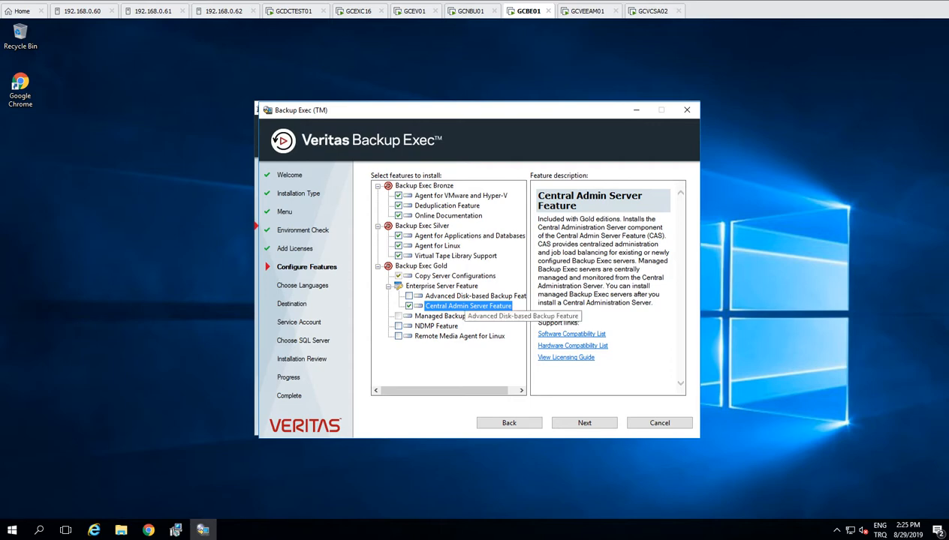
# Step: Add the Advanced Disk-based Backup Feature, review its description, and continue to Choose Languages
pyautogui.click(464, 296)
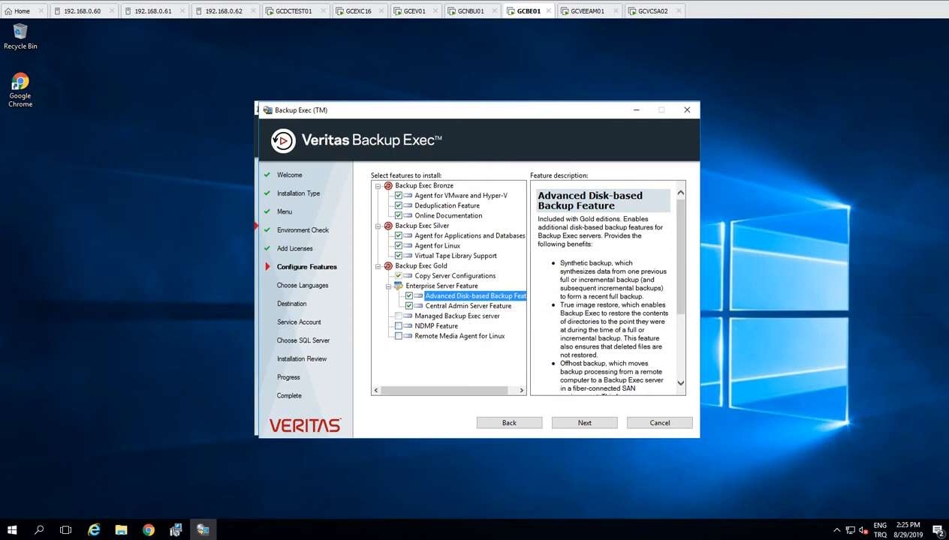
pyautogui.click(585, 423)
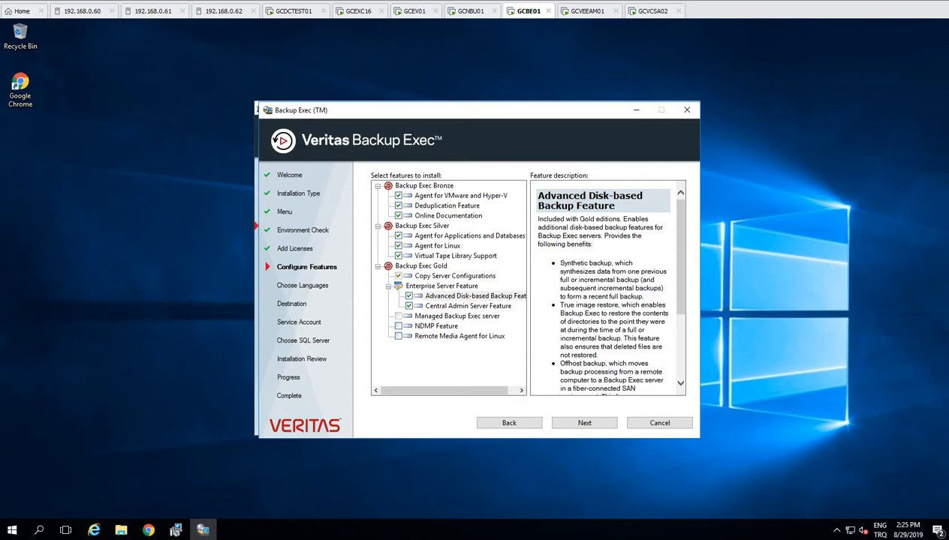
pyautogui.moveTo(681, 252); pyautogui.dragTo(681, 272)
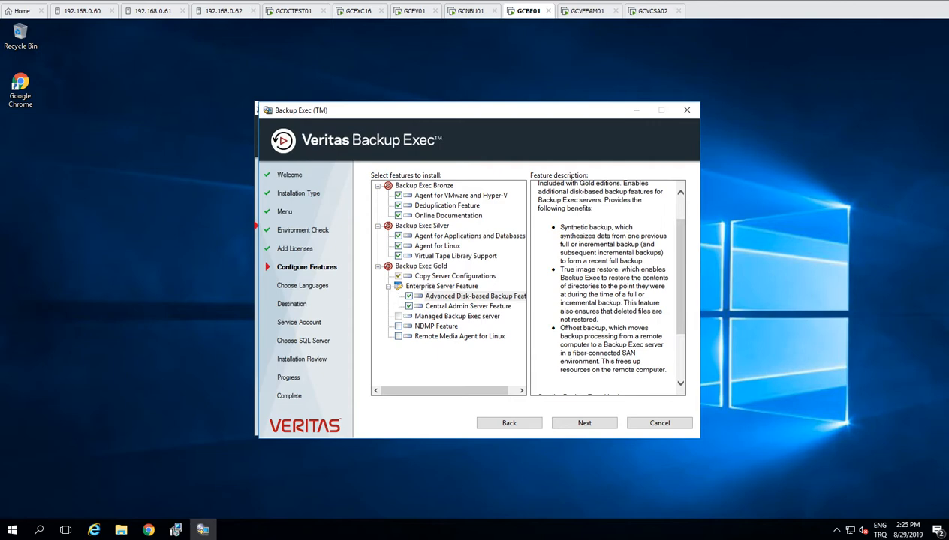
pyautogui.click(584, 422)
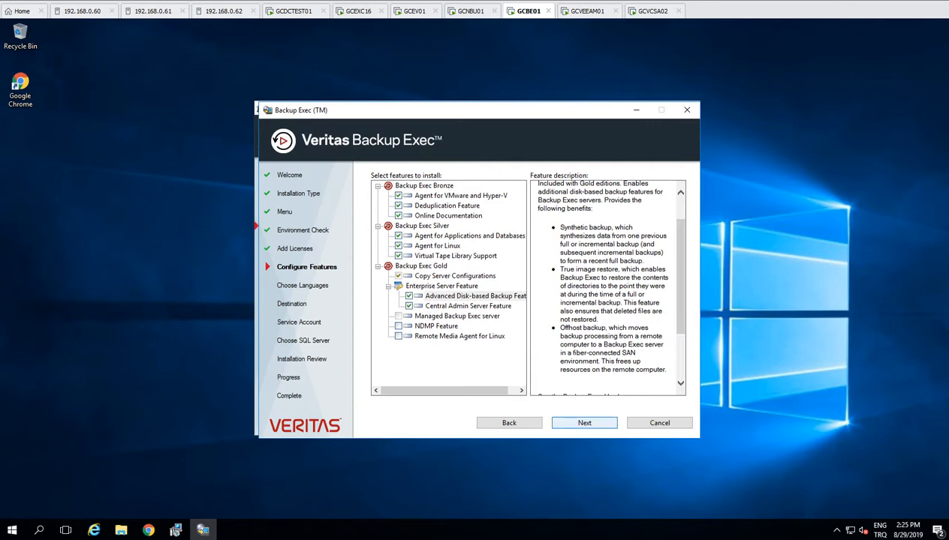
# Step: Keep English only and the default C:\Program Files\Veritas\Backup Exec\ install folder
pyautogui.click(584, 423)
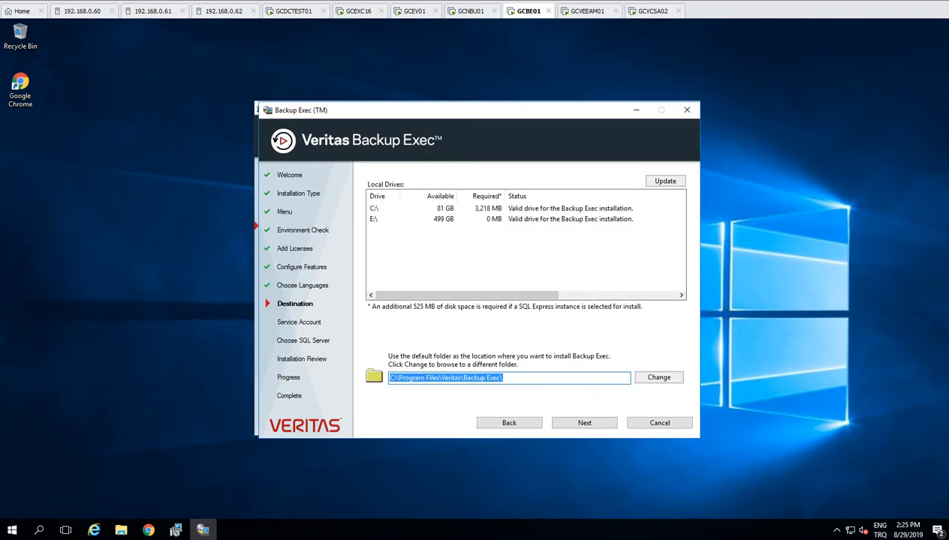
pyautogui.click(541, 208)
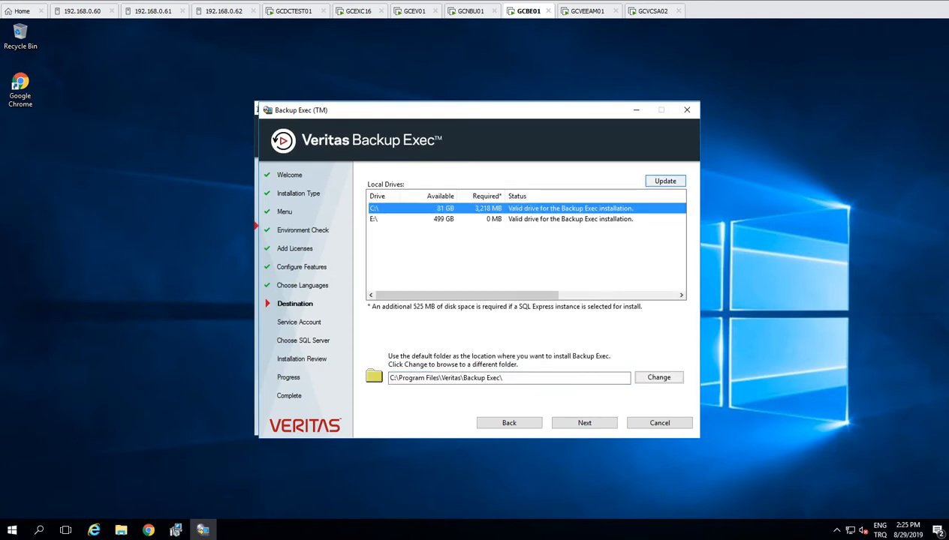
pyautogui.moveTo(517, 378); pyautogui.dragTo(398, 378)
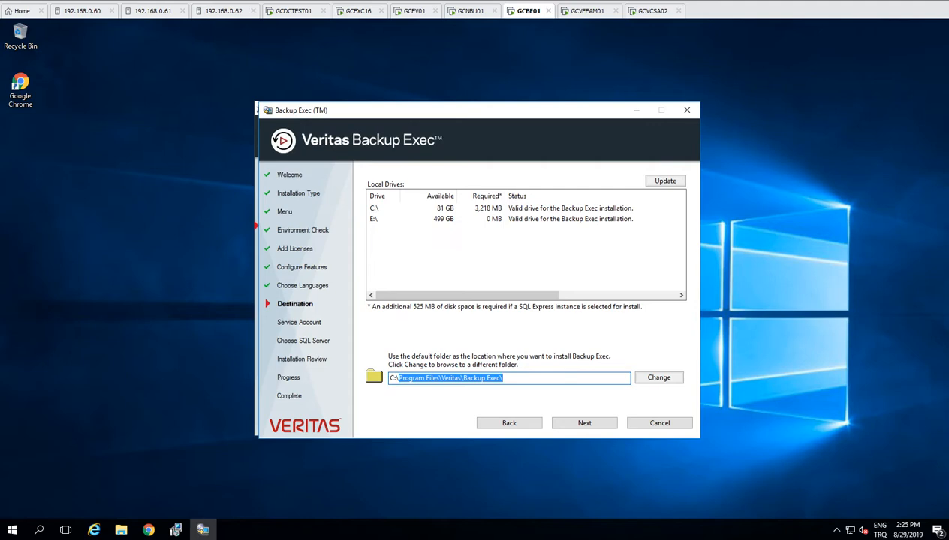
pyautogui.click(584, 422)
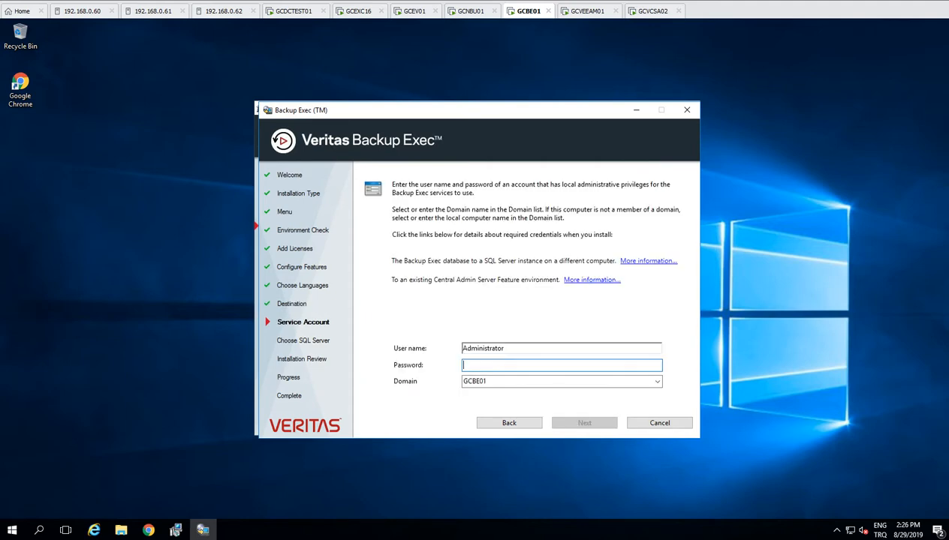
# Step: Enter the Administrator service account password and accept the granted logon-as-service and batch rights
pyautogui.write('*********')
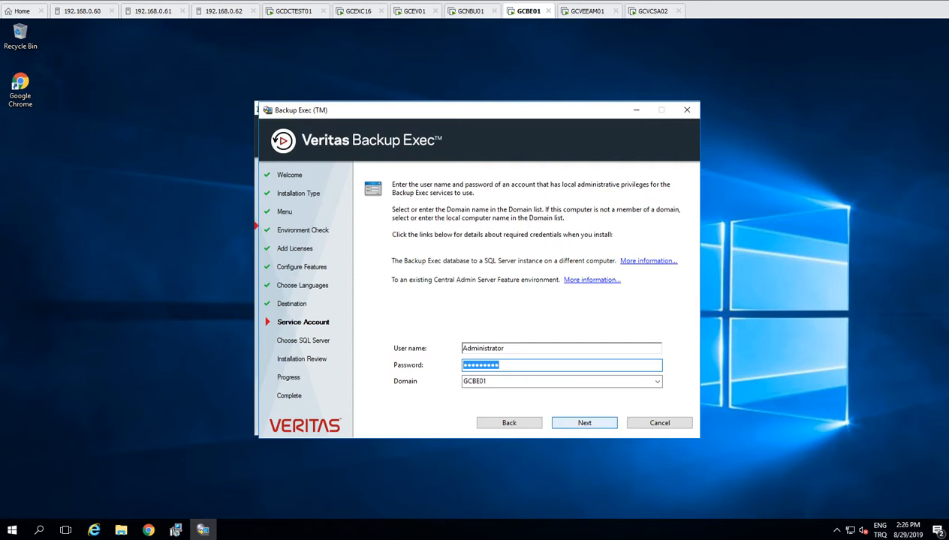
pyautogui.click(584, 423)
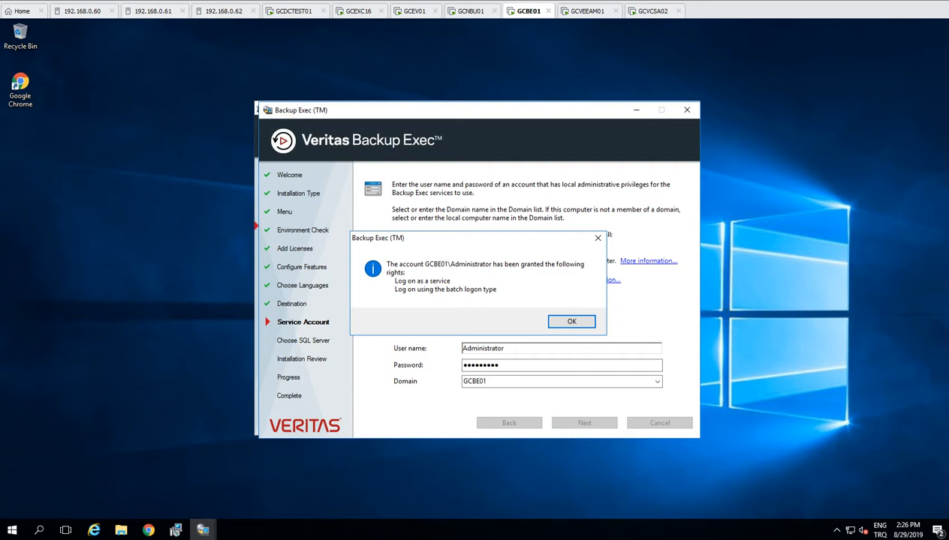
pyautogui.press('Return')
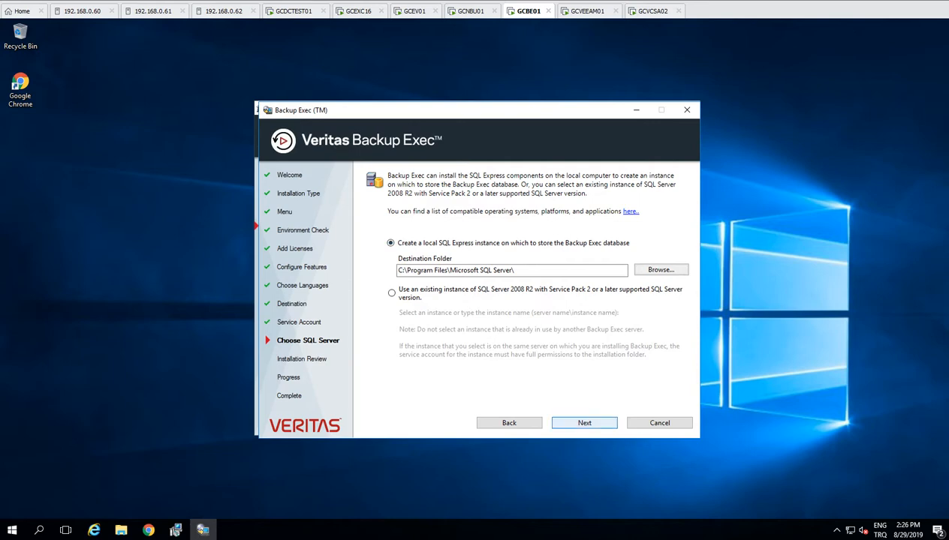
# Step: Keep the local SQL Express instance option and start the Backup Exec installation after reviewing the summary
pyautogui.click(584, 422)
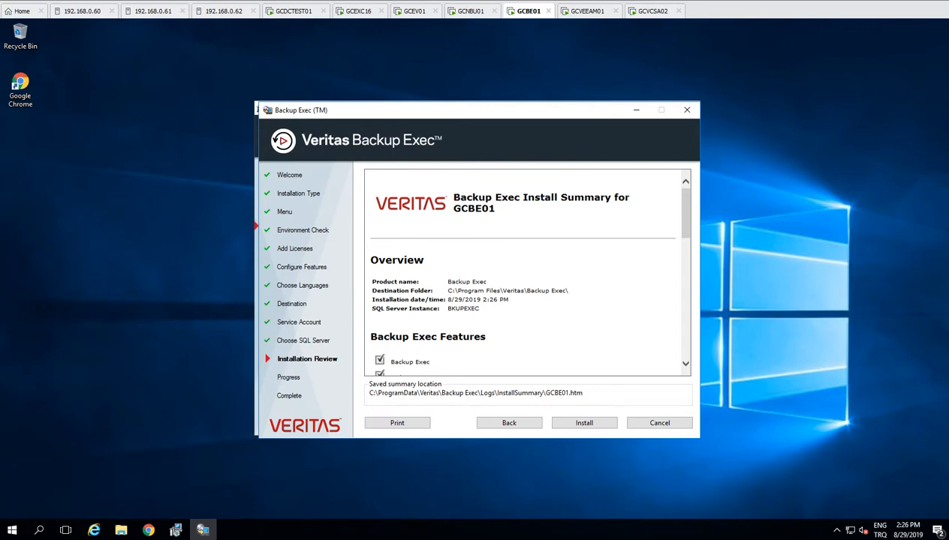
pyautogui.moveTo(686, 213); pyautogui.dragTo(685, 292)
pyautogui.click(584, 423)
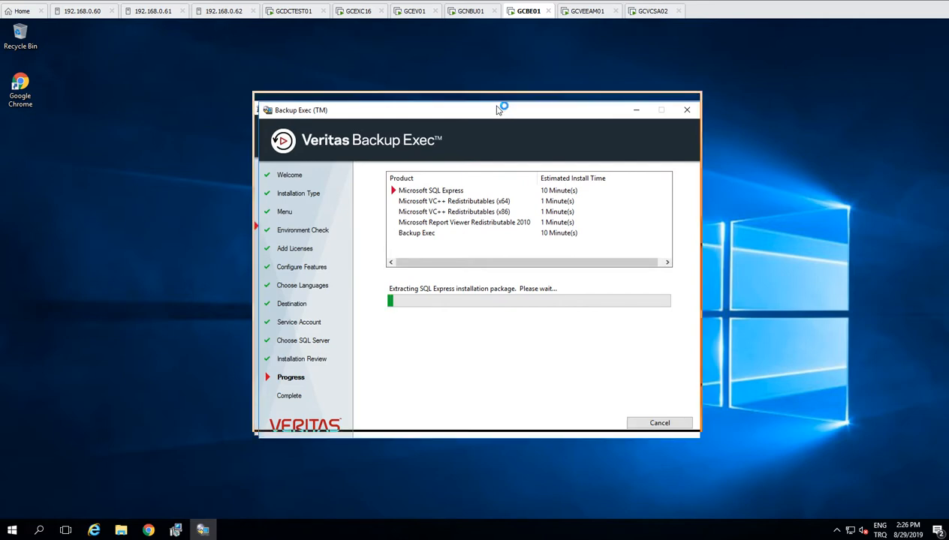
pyautogui.moveTo(492, 111); pyautogui.dragTo(489, 100)
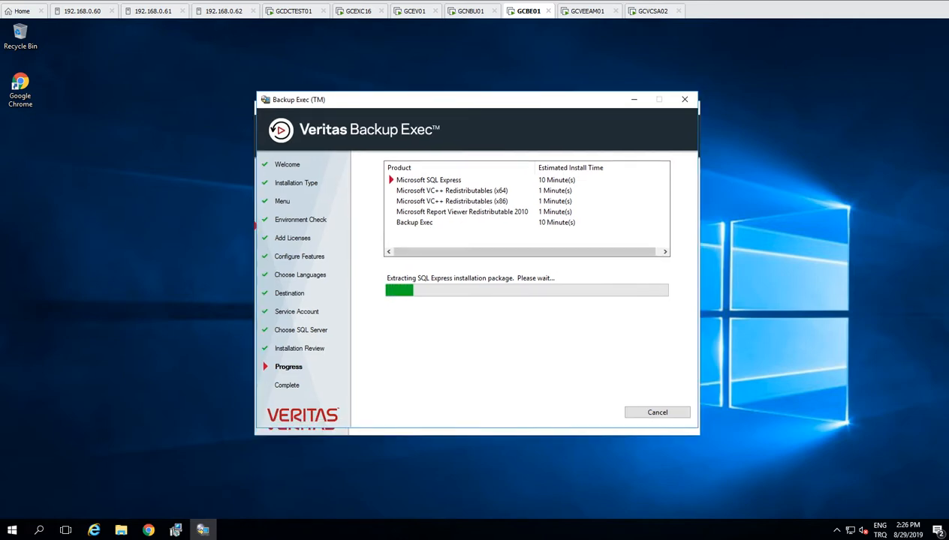
pyautogui.press('F9')
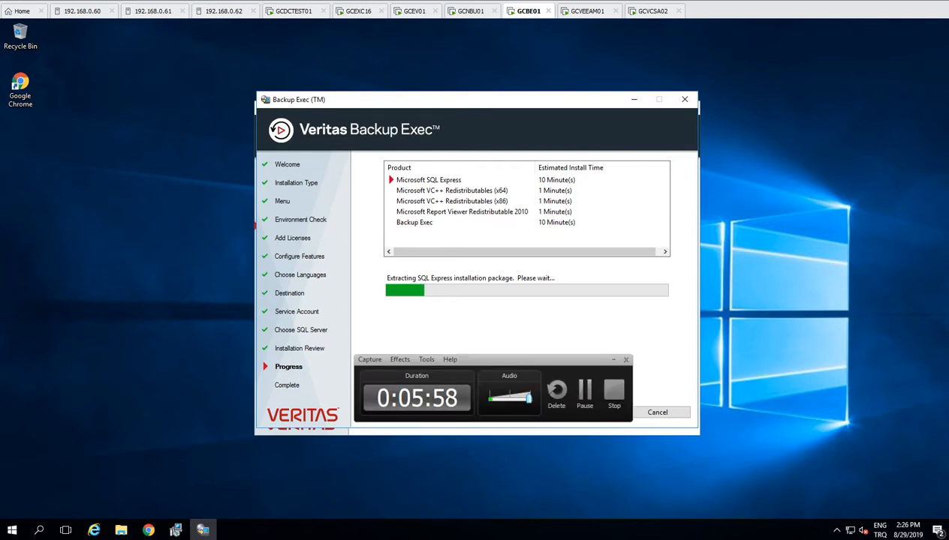
pyautogui.moveTo(526, 360); pyautogui.dragTo(556, 321)
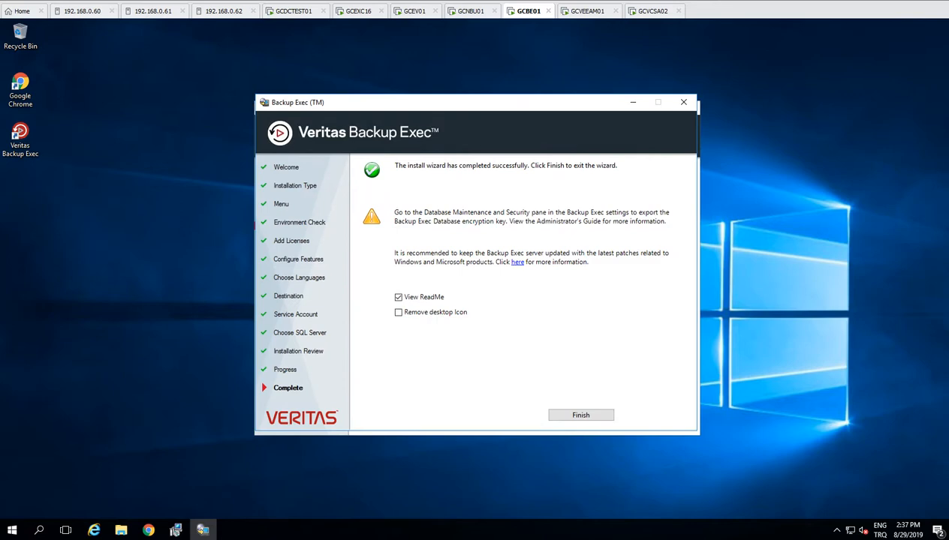
# Step: Finish the installer with View ReadMe unchecked and the survey skipped, then close the DVD Browser
pyautogui.click(398, 297)
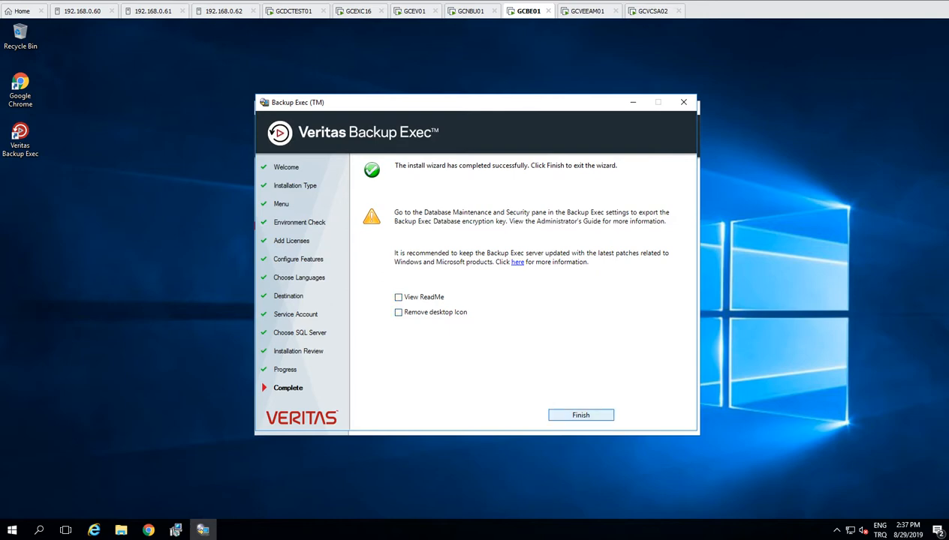
pyautogui.click(581, 416)
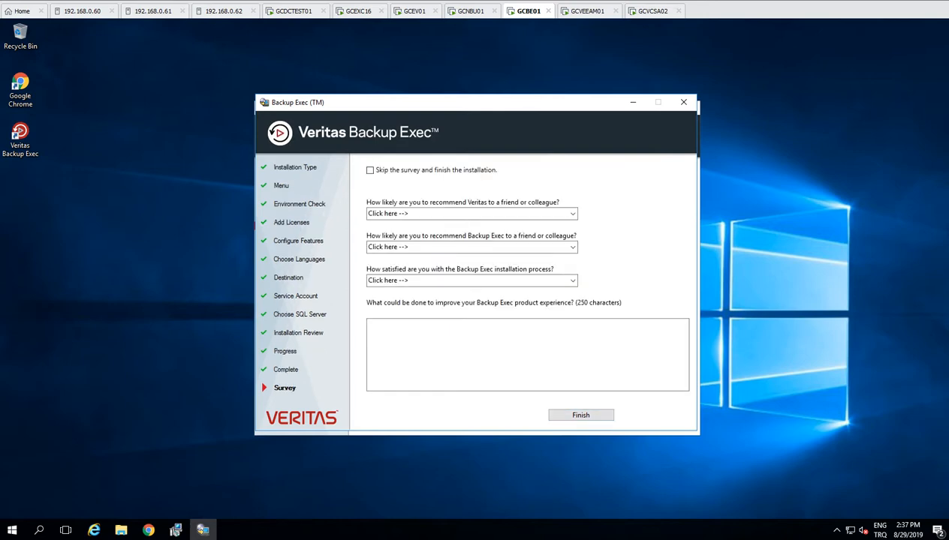
pyautogui.click(370, 170)
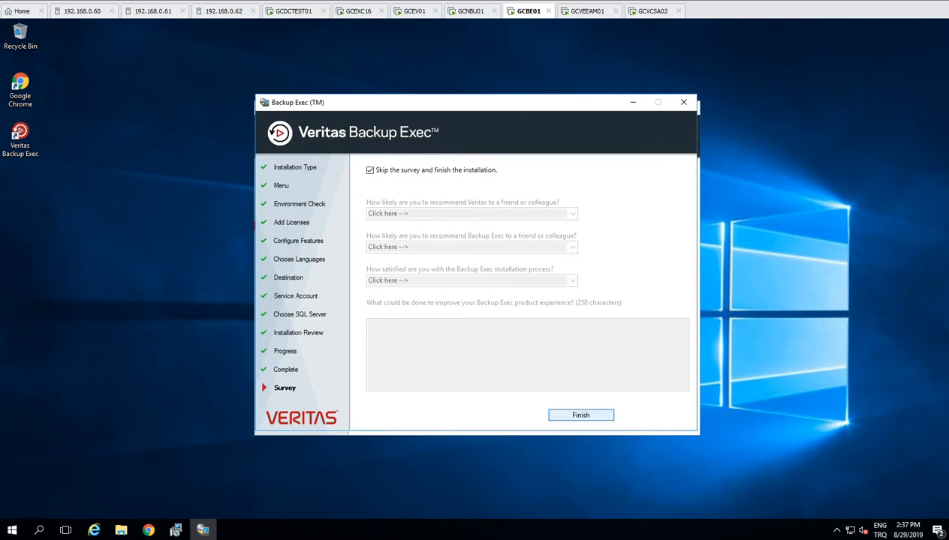
pyautogui.click(581, 415)
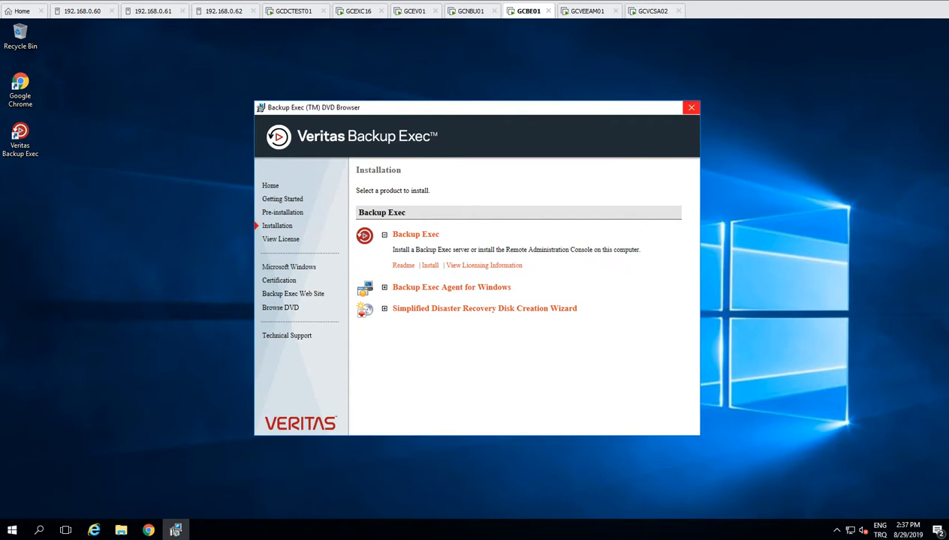
pyautogui.click(691, 107)
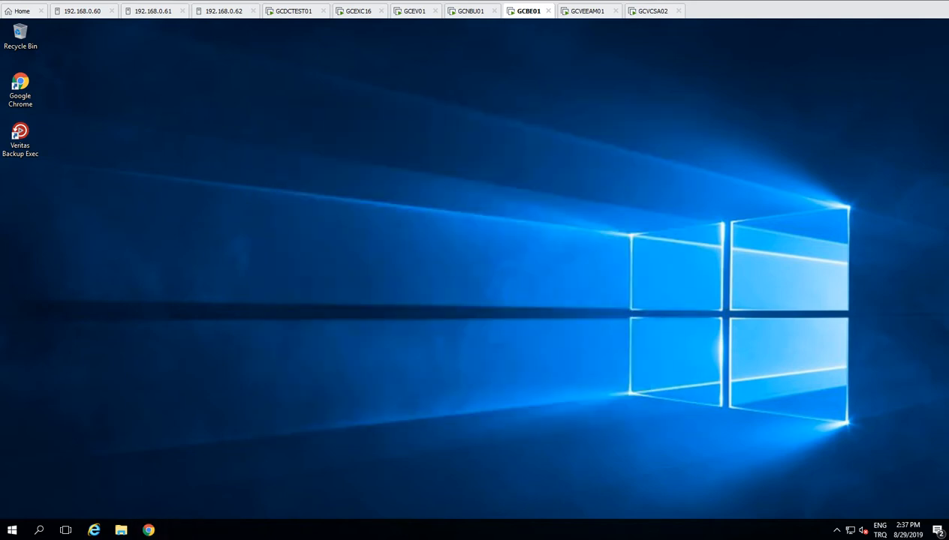
# Step: Launch the Backup Exec console from the desktop icon, read the What's New notes, and close them
pyautogui.doubleClick(20, 139)
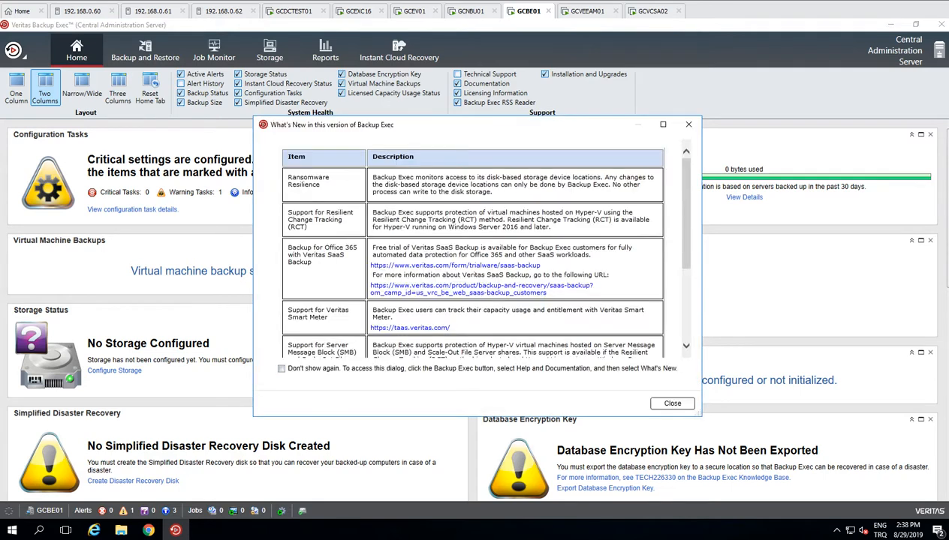
pyautogui.scroll(-5, 473, 247)
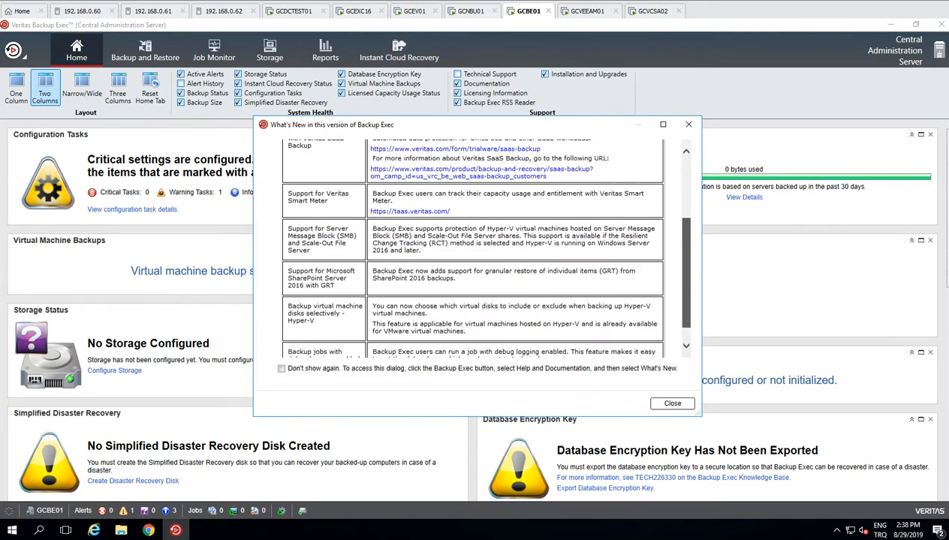
pyautogui.scroll(5, 473, 248)
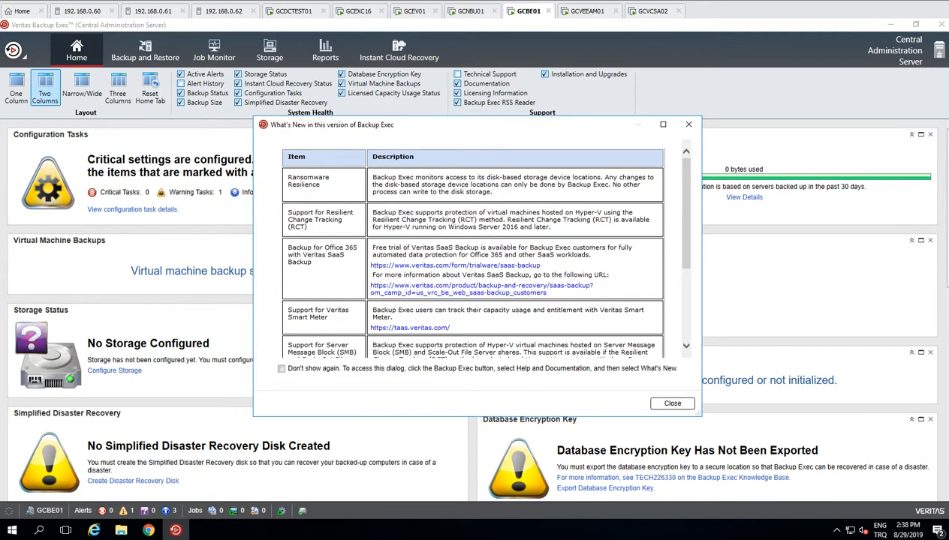
pyautogui.scroll(-5, 473, 248)
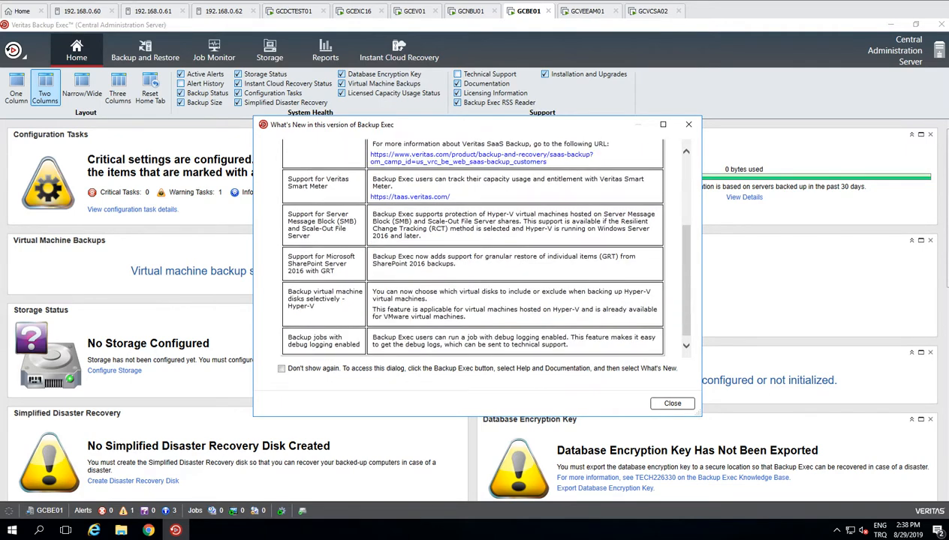
pyautogui.moveTo(372, 257); pyautogui.dragTo(539, 257)
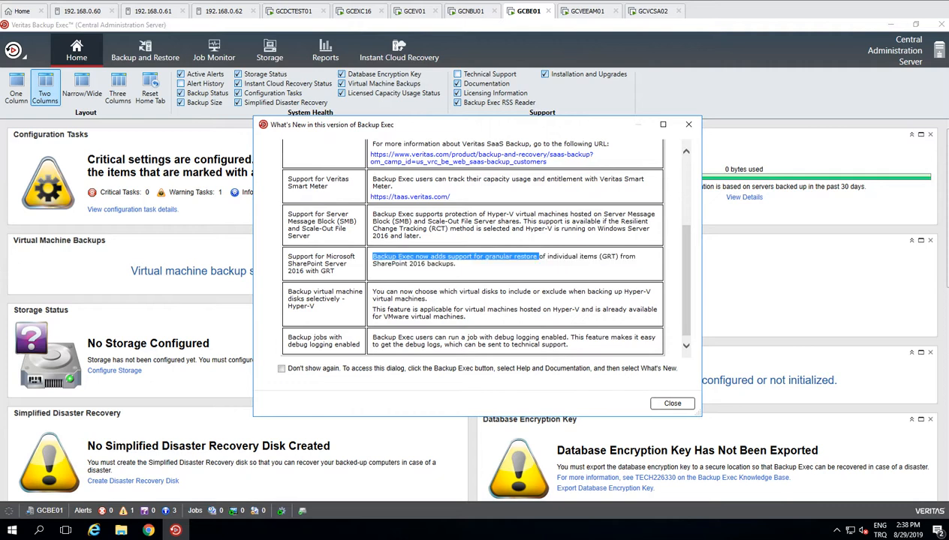
pyautogui.click(672, 403)
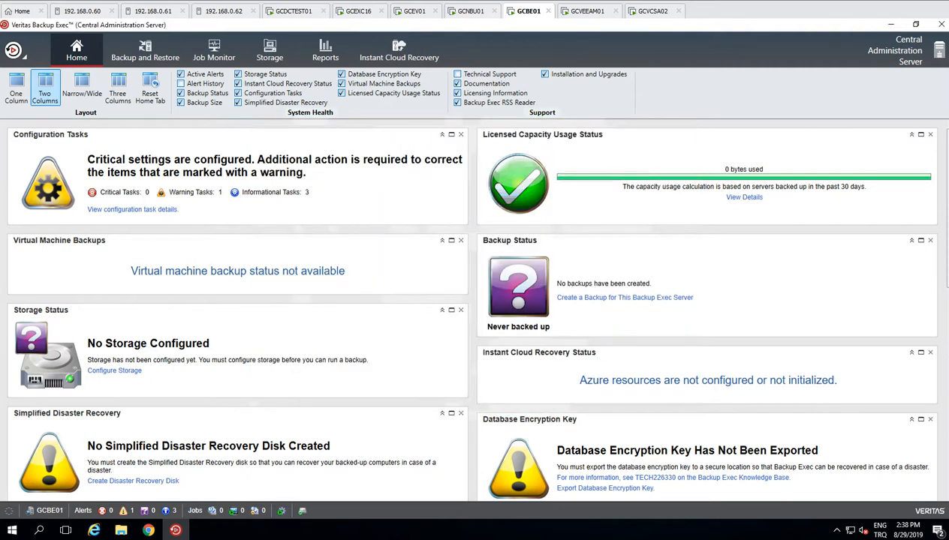
# Step: Start and cancel Install Features and Licenses, then open the Backup Exec Services Manager for GCBE01
pyautogui.click(14, 51)
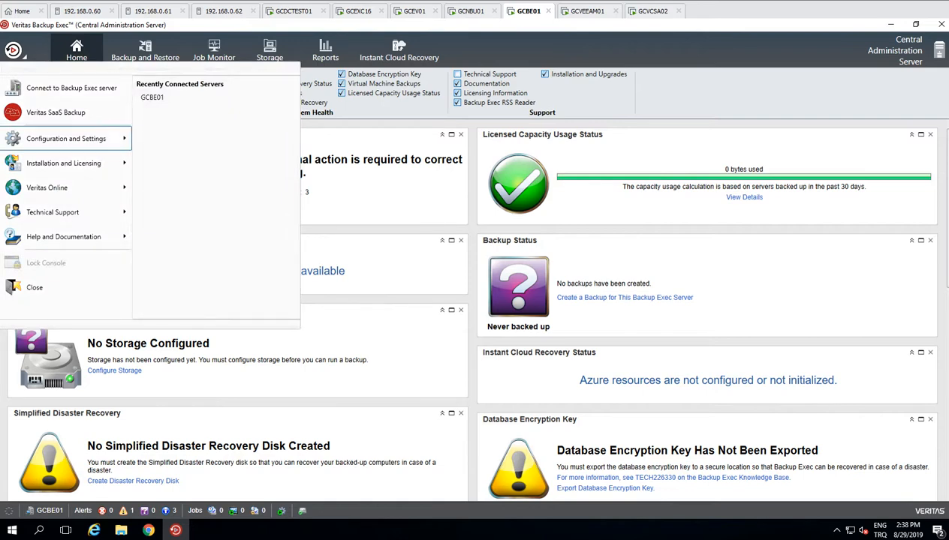
pyautogui.moveTo(66, 139)
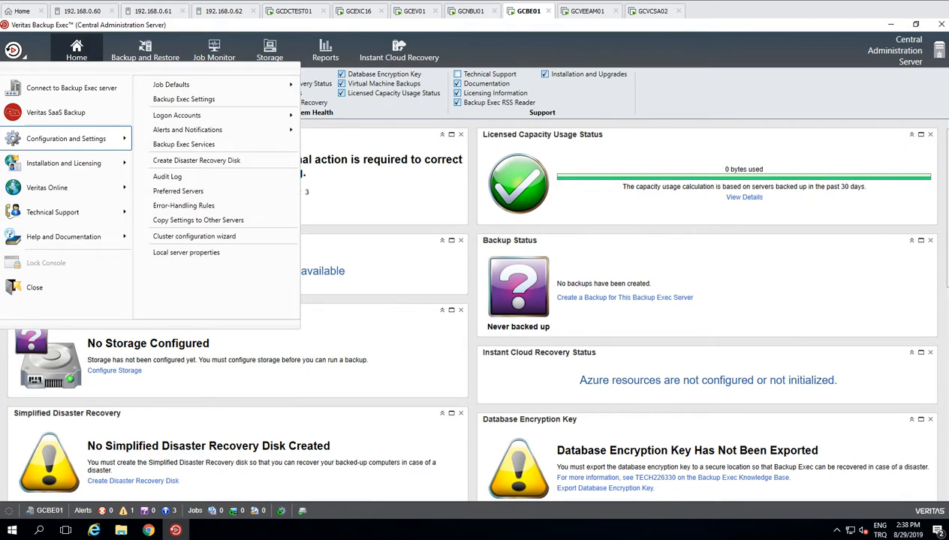
pyautogui.moveTo(64, 163)
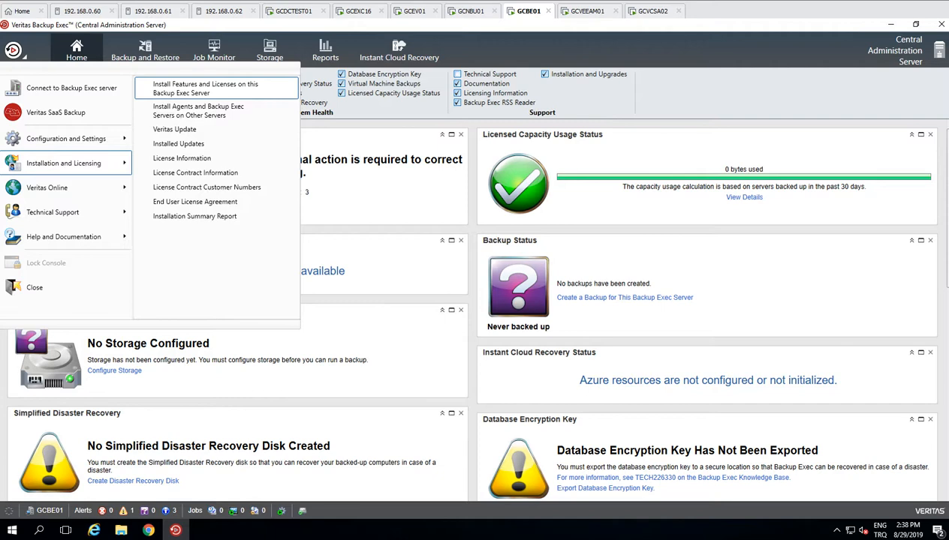
pyautogui.click(206, 89)
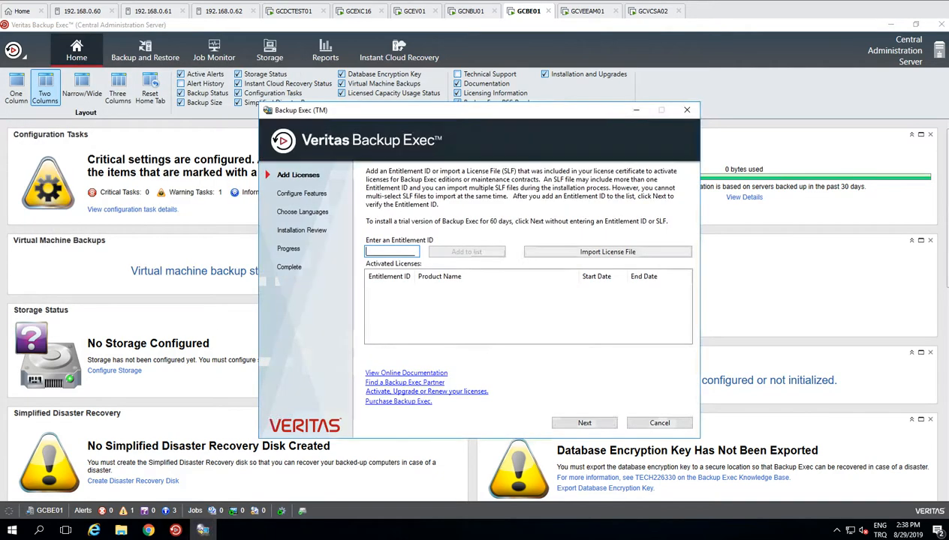
pyautogui.click(659, 422)
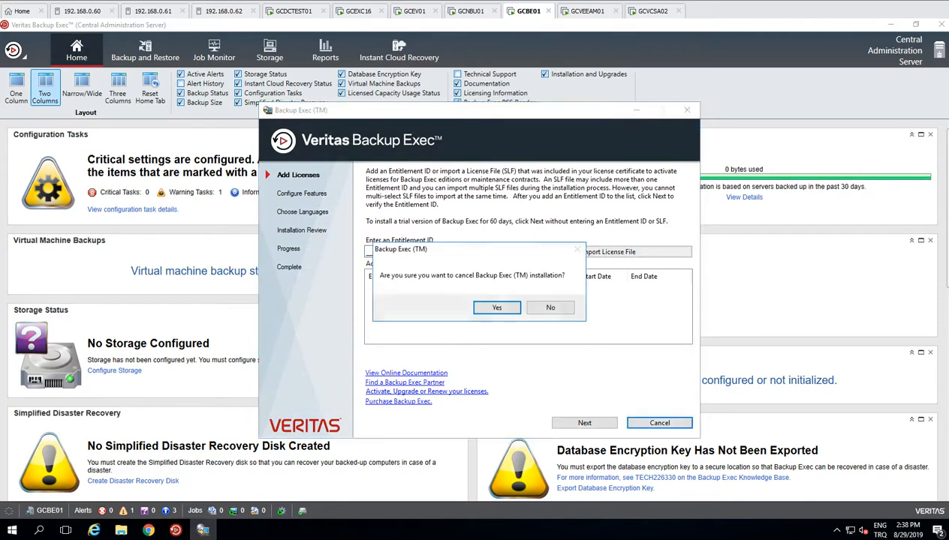
pyautogui.click(497, 308)
pyautogui.click(14, 50)
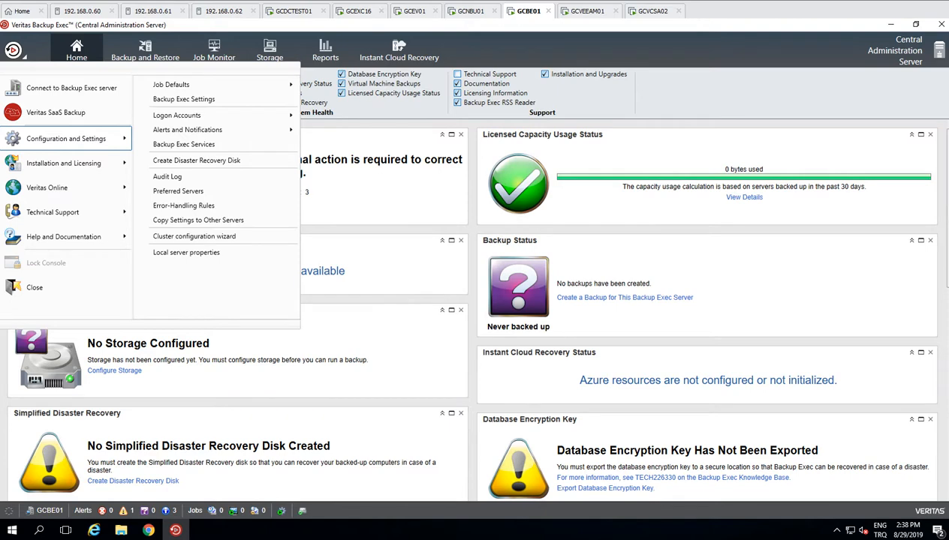
pyautogui.click(184, 144)
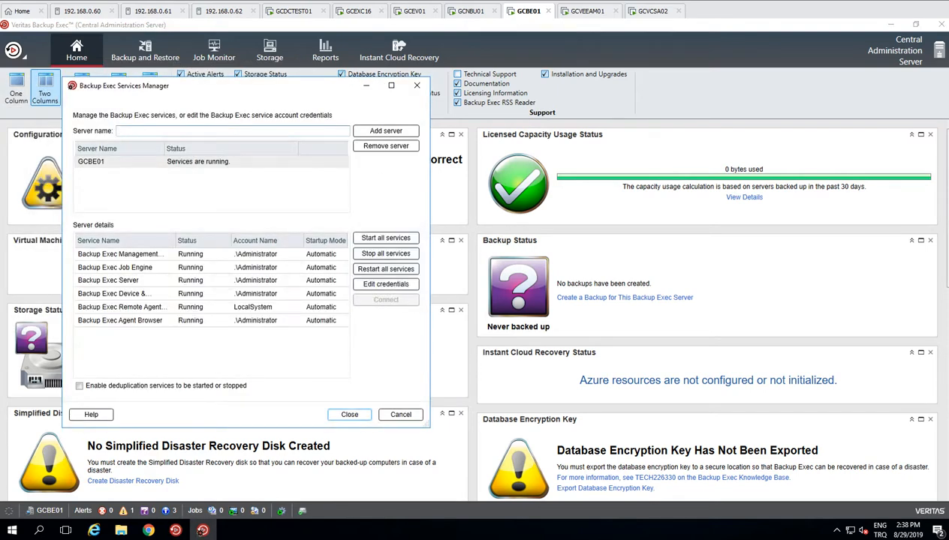
# Step: Include deduplication services in the Services Manager list, close it, and open the application menu
pyautogui.click(79, 386)
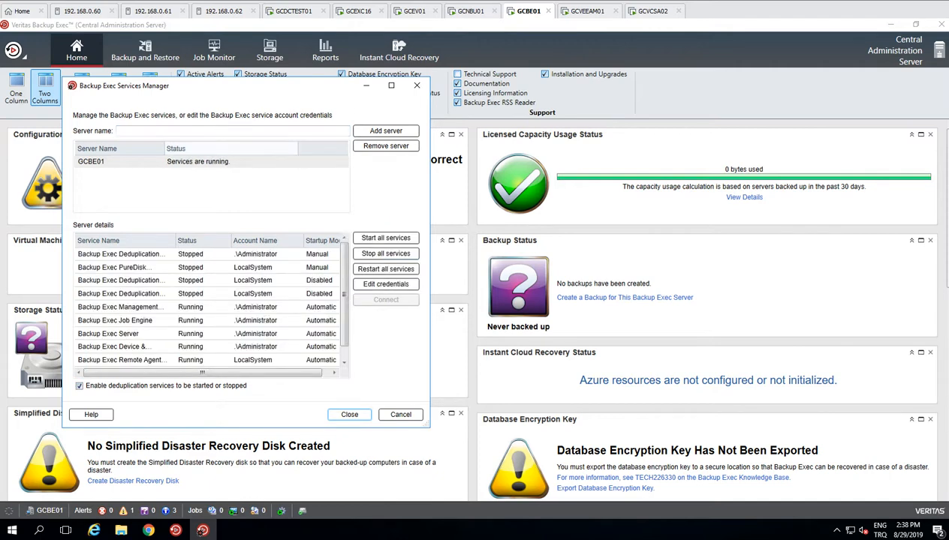
pyautogui.moveTo(225, 85); pyautogui.dragTo(445, 92)
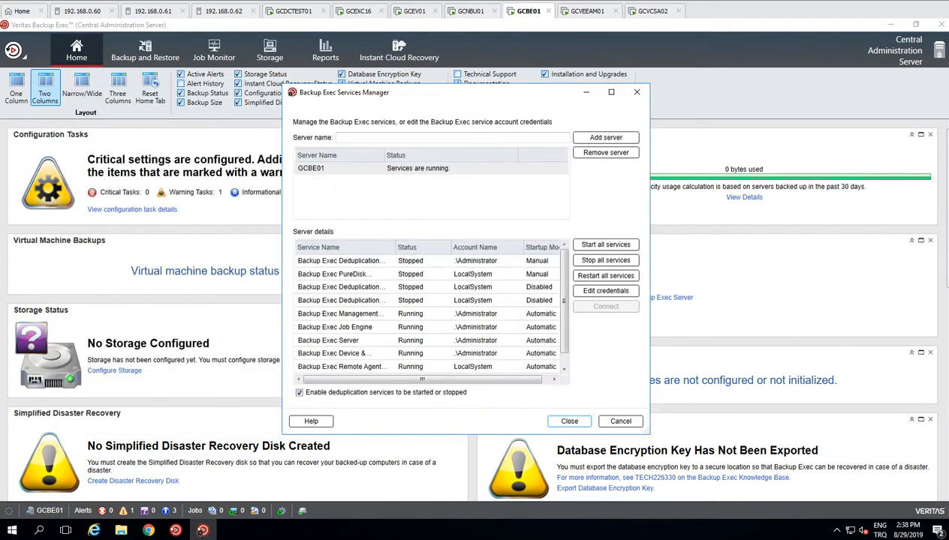
pyautogui.moveTo(565, 300); pyautogui.dragTo(564, 317)
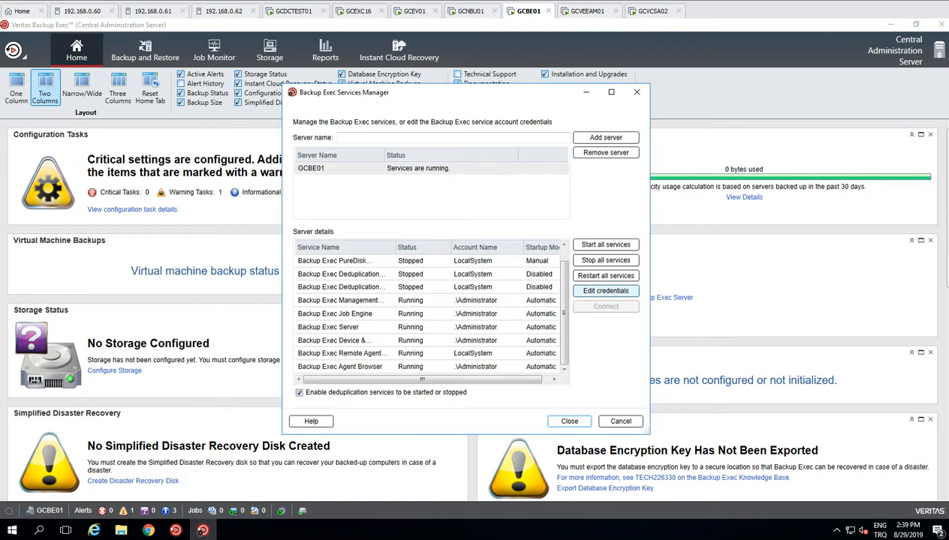
pyautogui.click(569, 421)
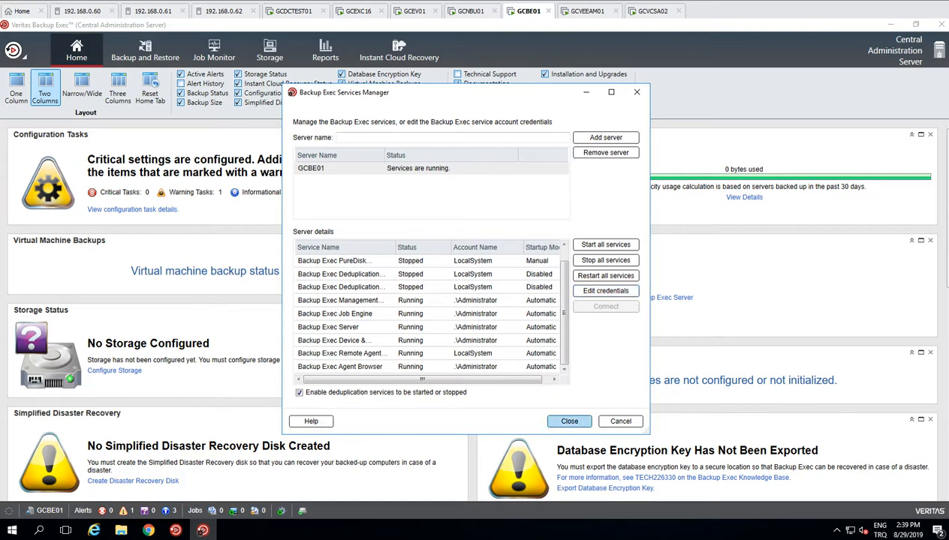
pyautogui.click(13, 50)
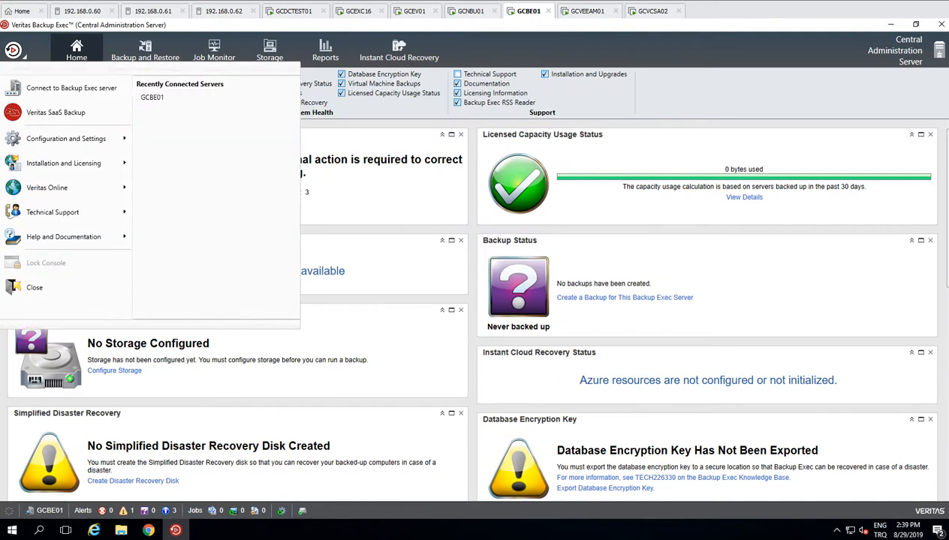
# Step: Look through the Configuration and Settings, Technical Support and Help and Documentation submenus, then close the menu
pyautogui.moveTo(66, 138)
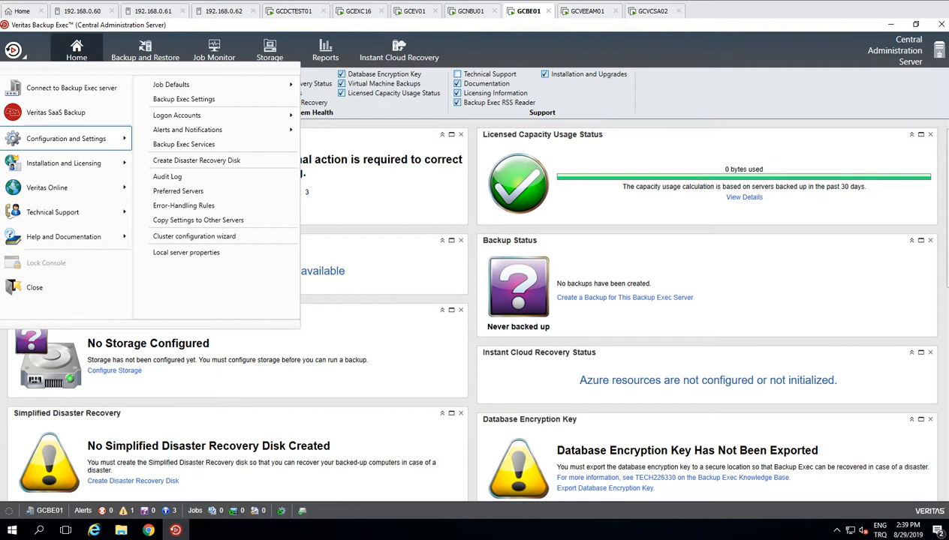
pyautogui.moveTo(188, 129)
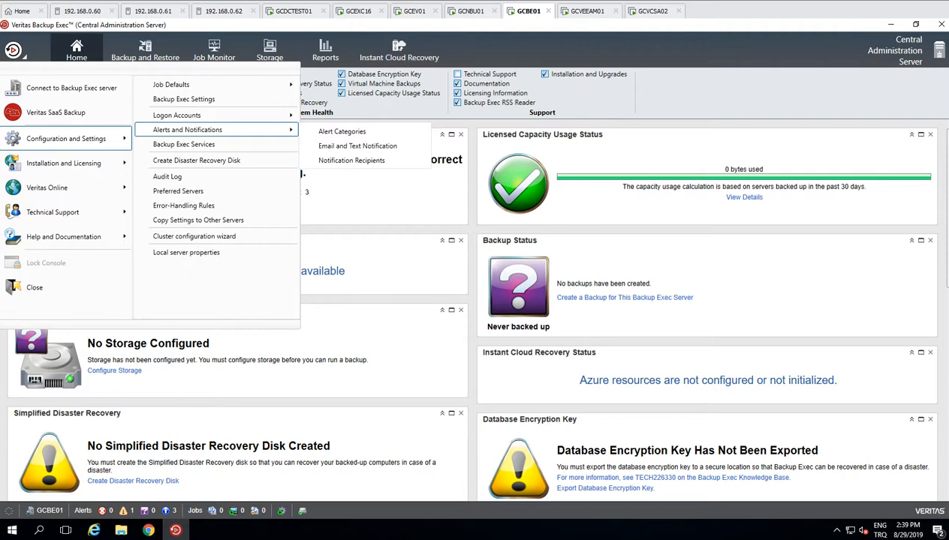
pyautogui.moveTo(67, 90)
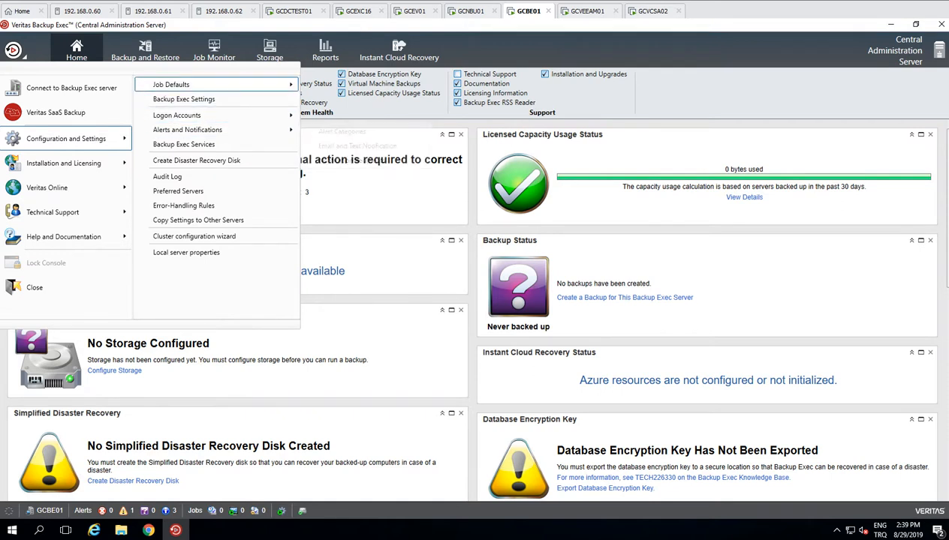
pyautogui.moveTo(218, 84)
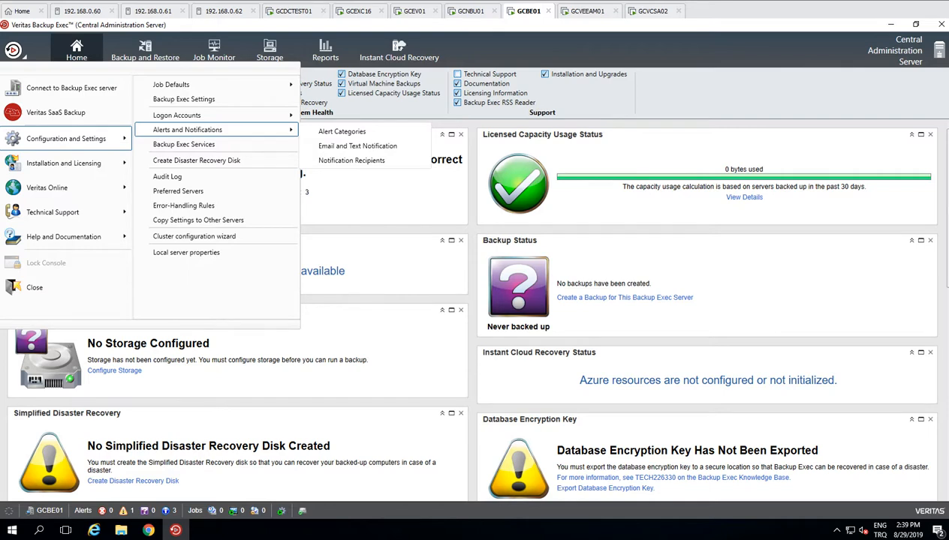
pyautogui.moveTo(64, 163)
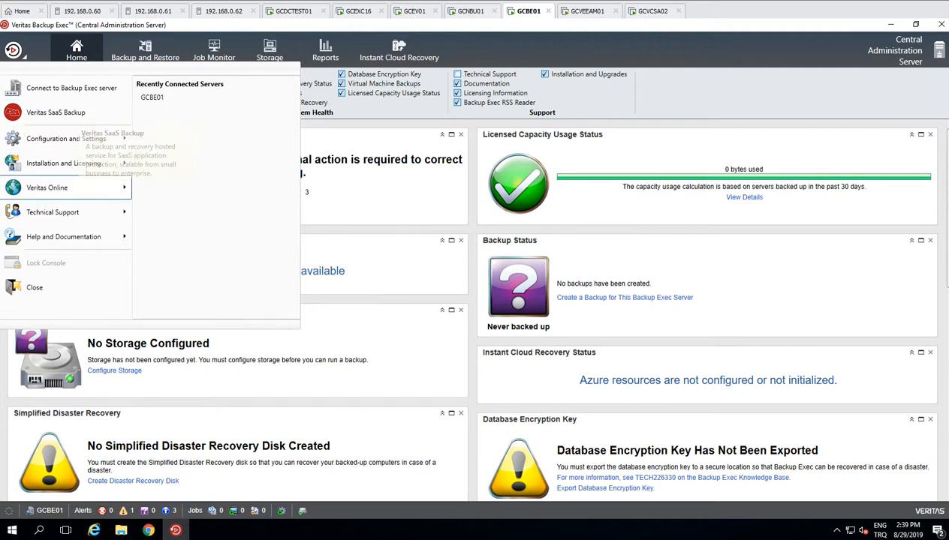
pyautogui.moveTo(53, 212)
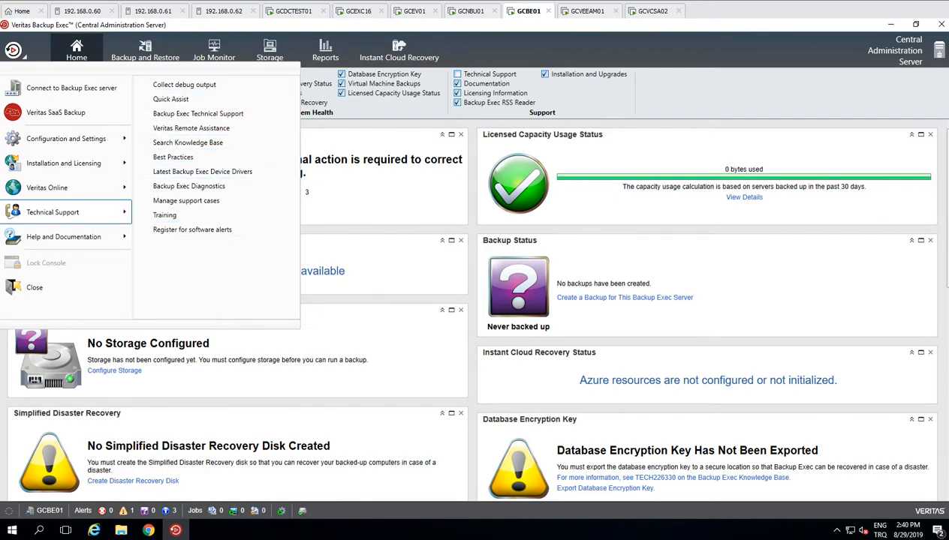
pyautogui.moveTo(64, 237)
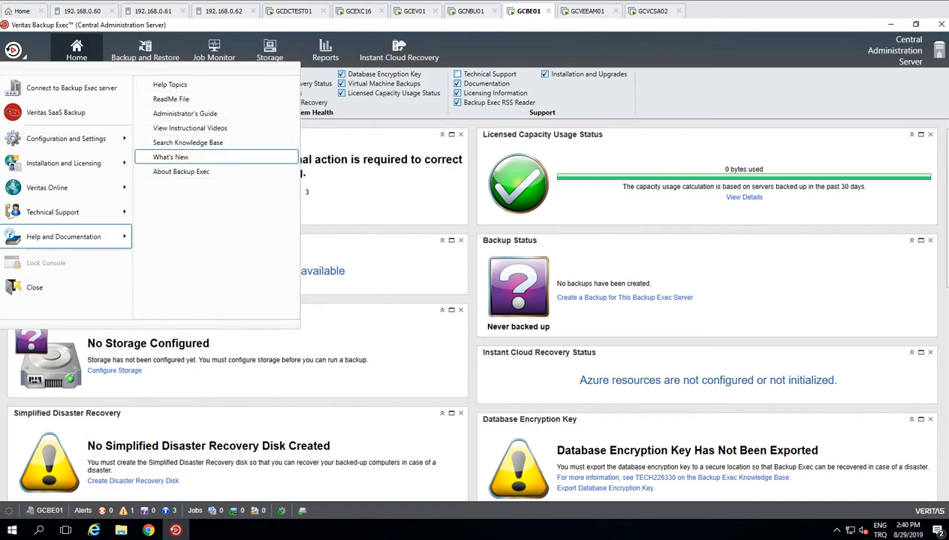
pyautogui.click(76, 51)
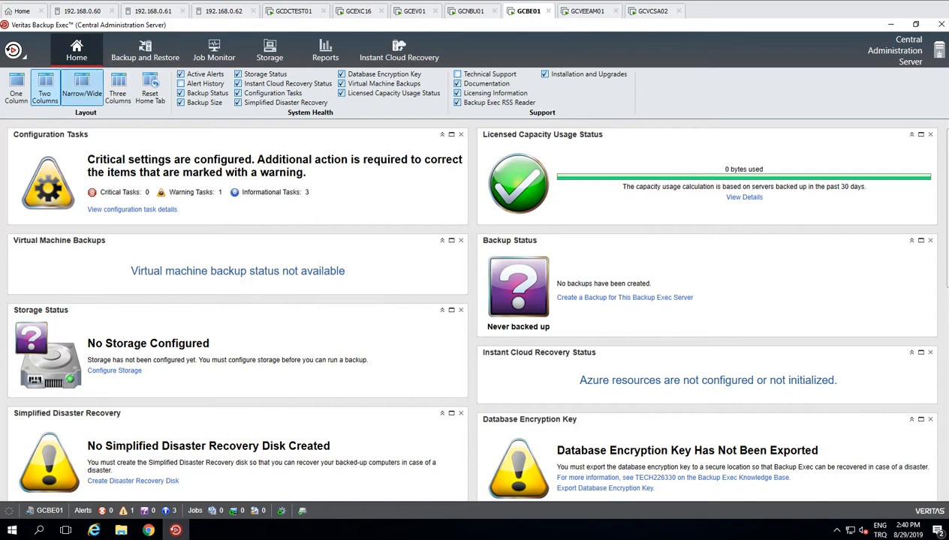
# Step: Try the Three Columns, Reset Home Tab and One Column layouts, ending on Two Columns
pyautogui.click(118, 89)
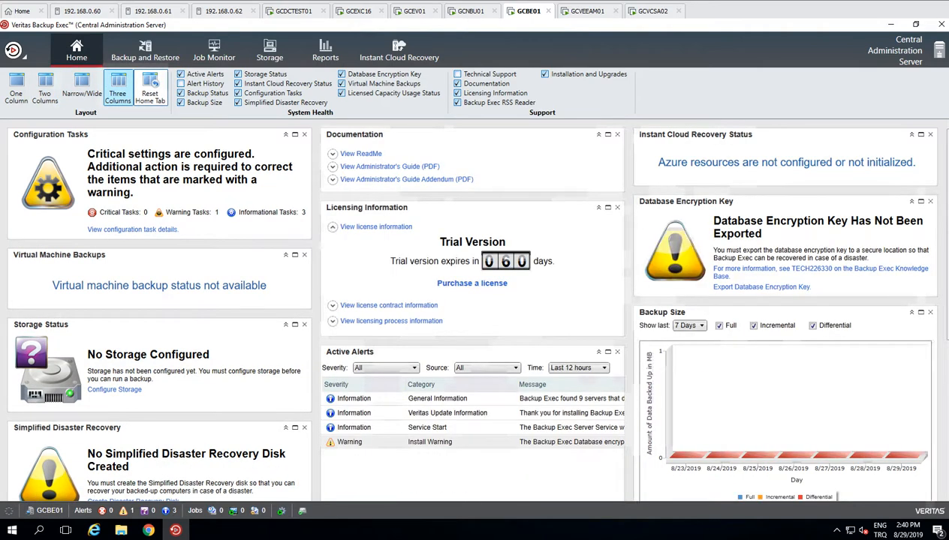
pyautogui.click(150, 90)
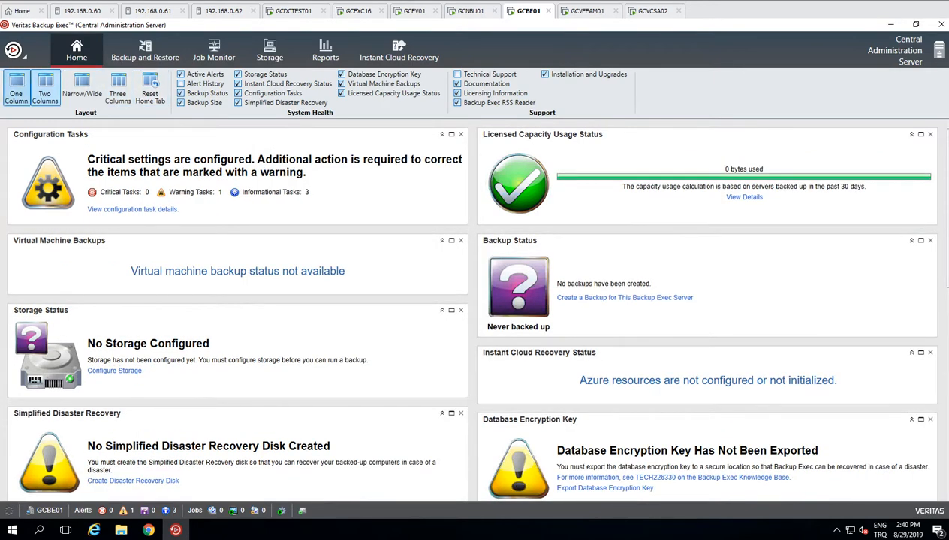
pyautogui.click(16, 90)
pyautogui.click(44, 90)
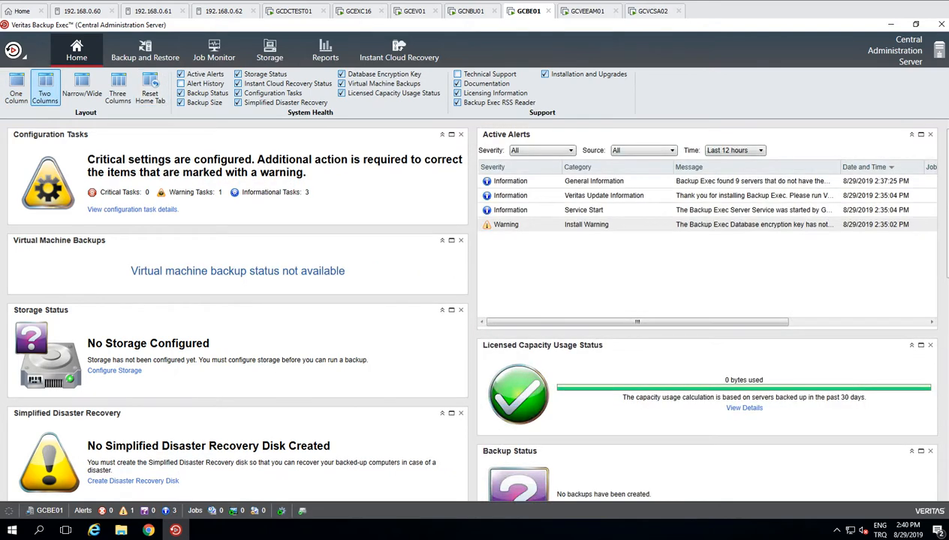
# Step: Add the Alert History panel, toggle Active Alerts and Storage Status, then open Backup and Restore
pyautogui.click(181, 84)
pyautogui.click(180, 73)
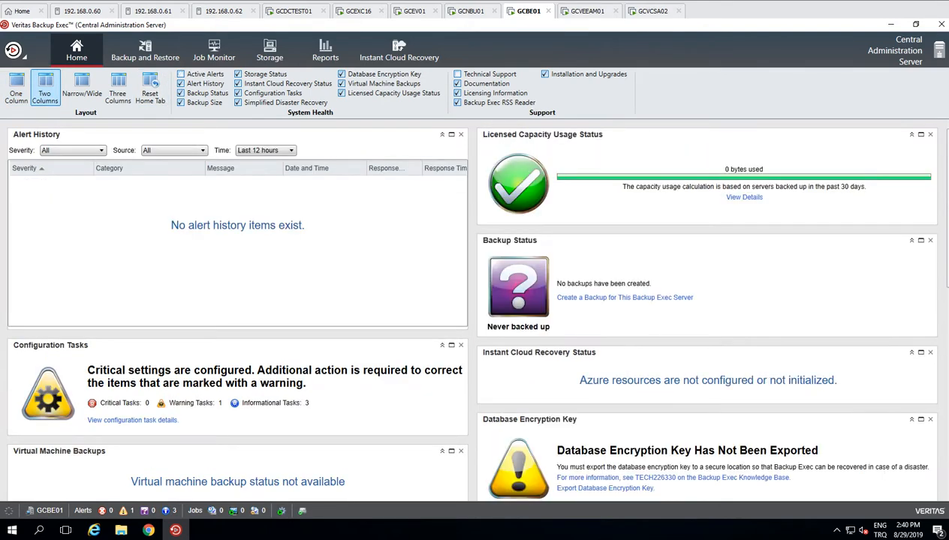
pyautogui.click(238, 74)
pyautogui.click(180, 74)
pyautogui.click(238, 75)
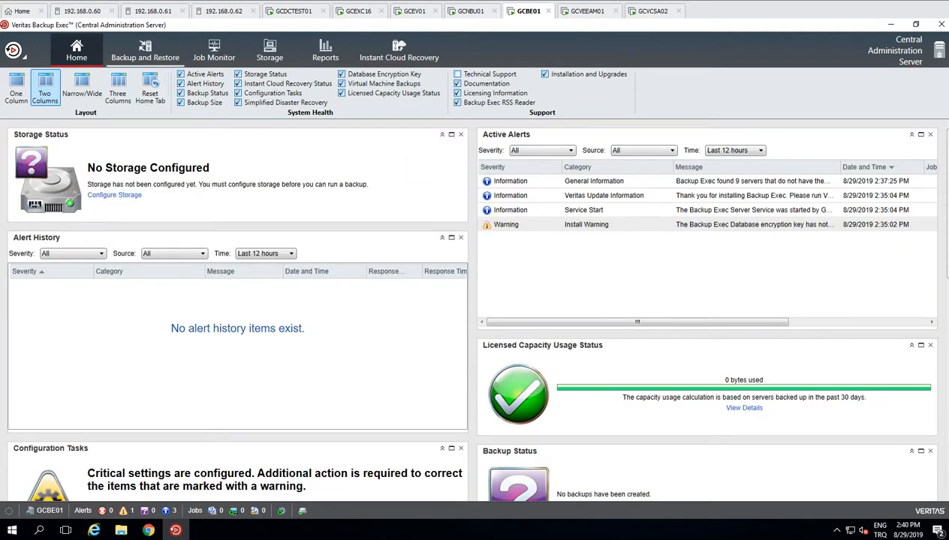
pyautogui.click(145, 51)
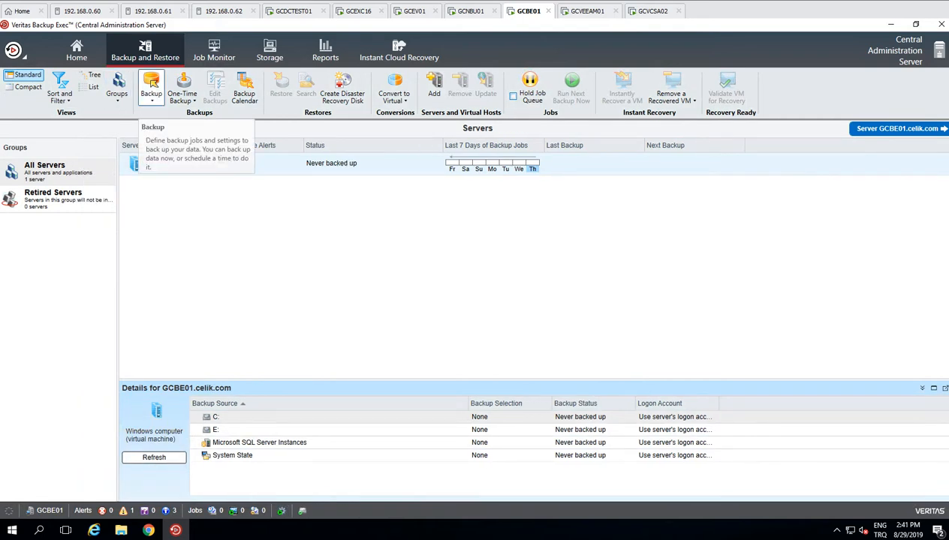
# Step: Review the Backup job type list without choosing one, then switch to the Storage view
pyautogui.click(151, 87)
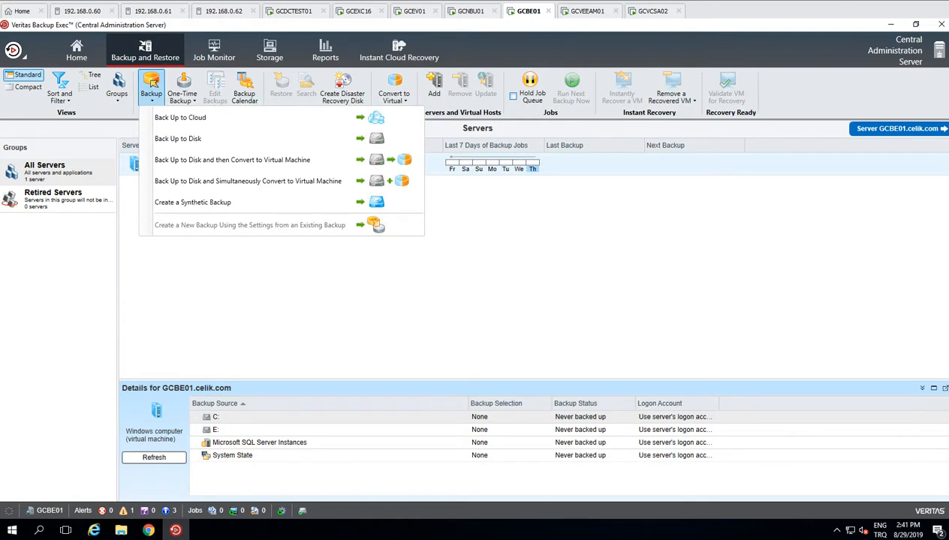
pyautogui.click(256, 285)
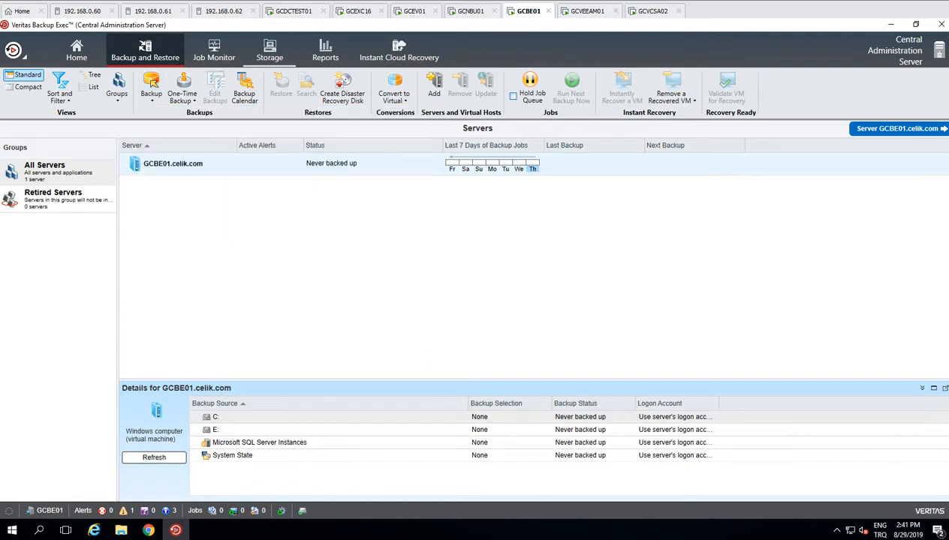
pyautogui.click(270, 51)
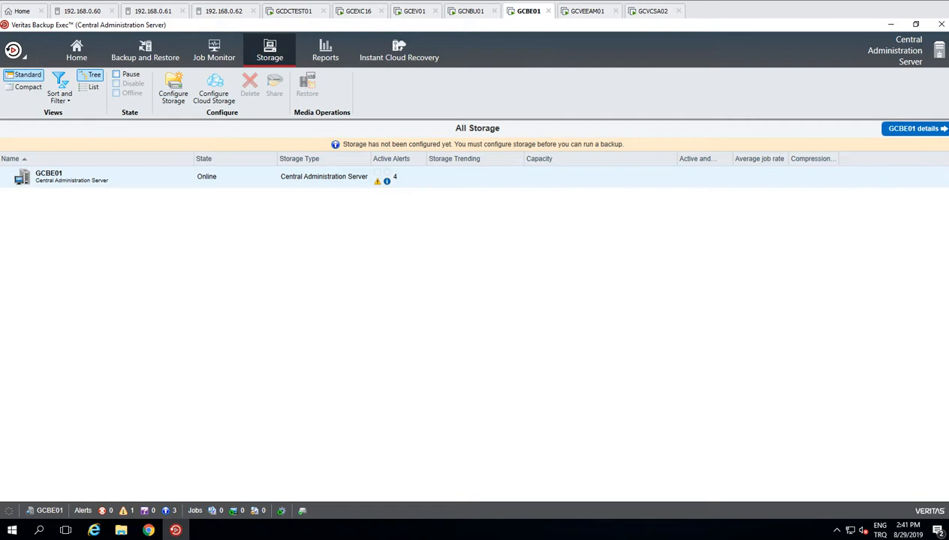
# Step: Bring an Explorer window forward and open the Data (E:) drive from This PC
pyautogui.moveTo(120, 530)
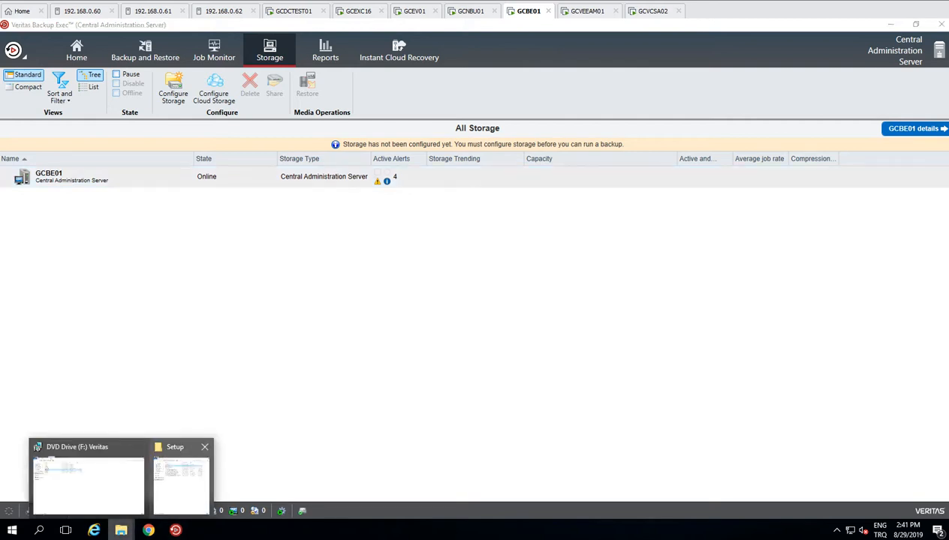
pyautogui.click(180, 473)
pyautogui.click(120, 530)
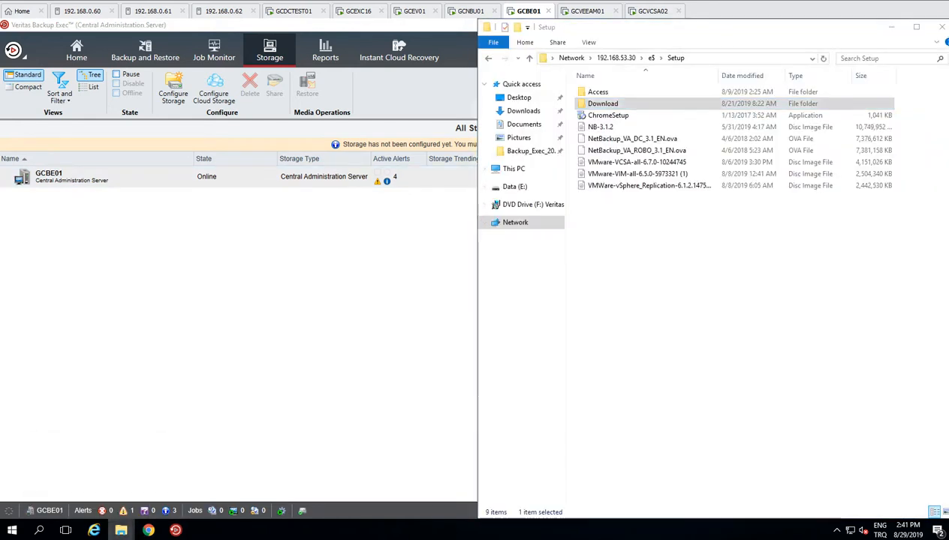
pyautogui.click(71, 473)
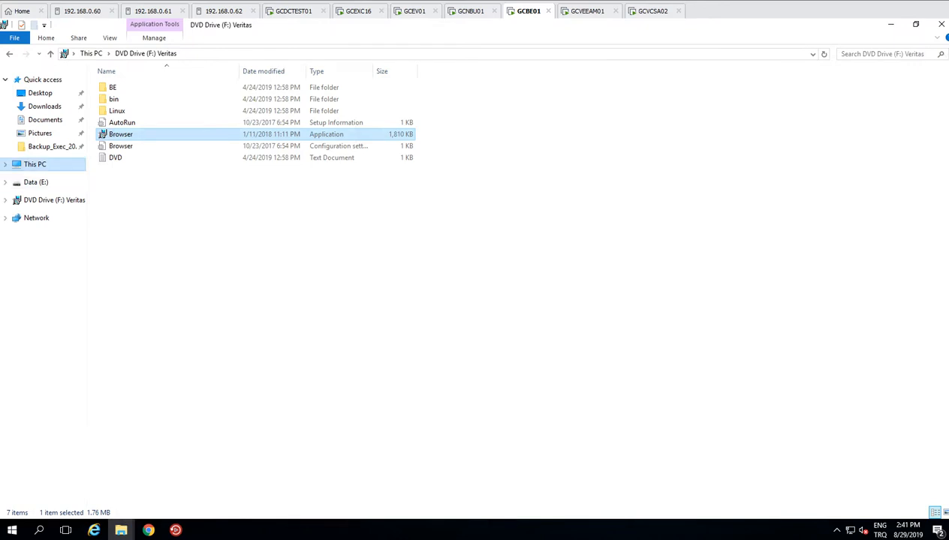
pyautogui.click(34, 163)
pyautogui.doubleClick(448, 142)
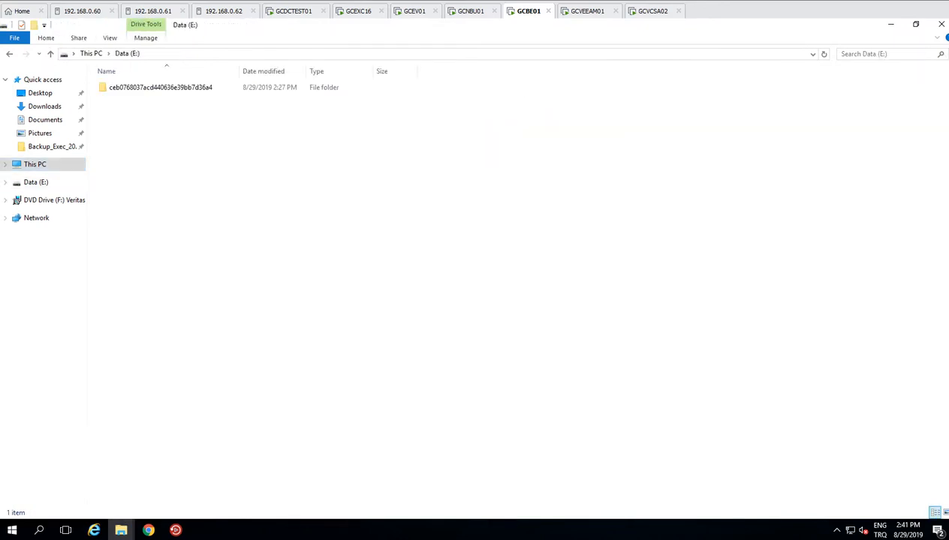
# Step: Create a new folder named BE_Store on Data (E:) and minimize both Explorer windows
pyautogui.rightClick(286, 189)
pyautogui.moveTo(353, 323)
pyautogui.click(443, 323)
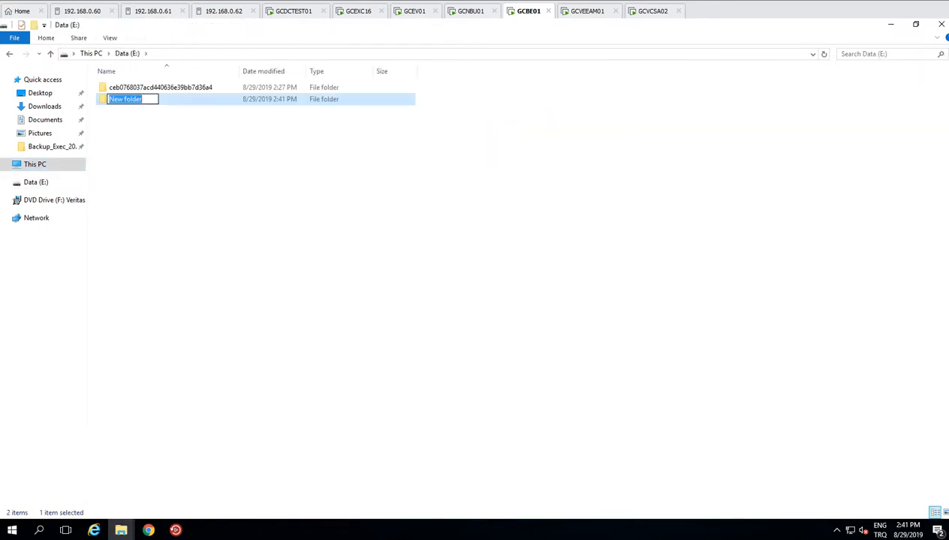
pyautogui.write('BE')
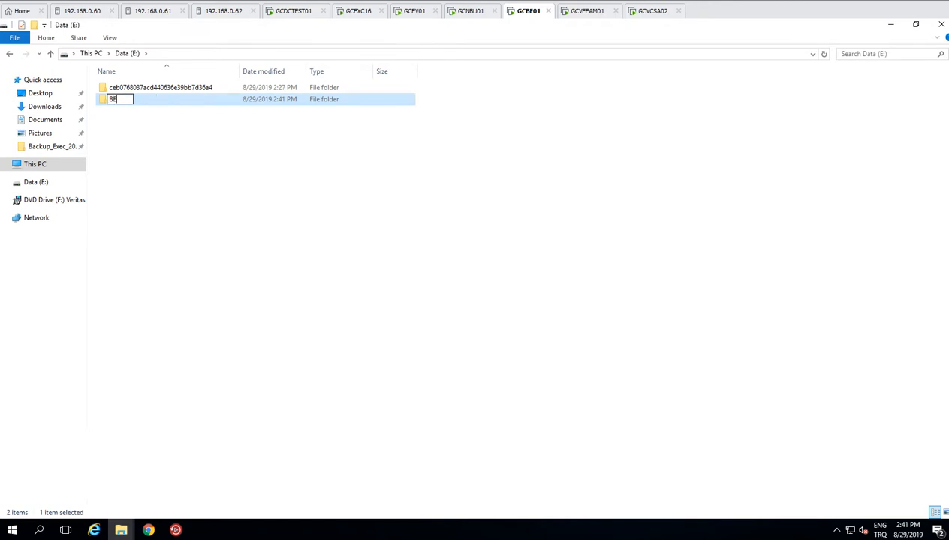
pyautogui.write('_Store')
pyautogui.press('Return')
pyautogui.click(891, 24)
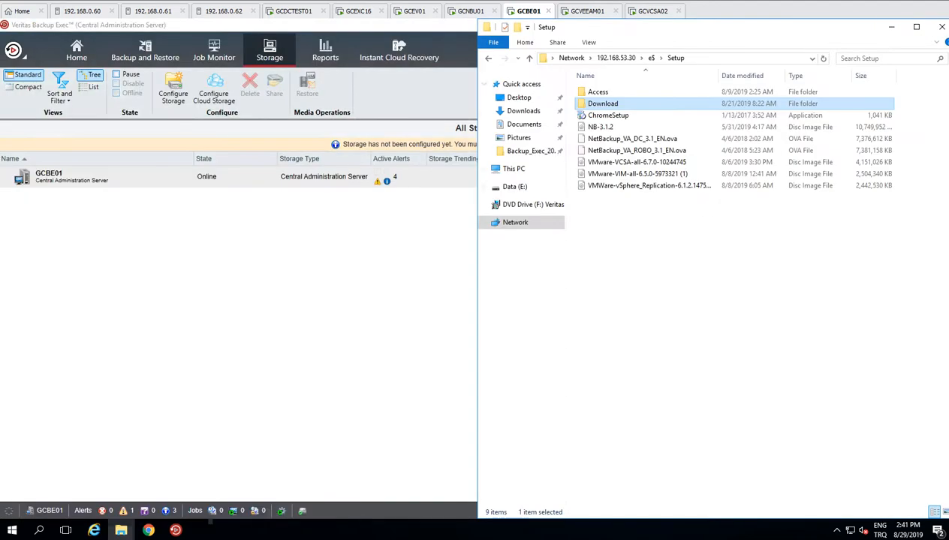
pyautogui.click(890, 24)
# Step: Start the Configure Storage wizard for GCBE01 and choose Deduplication disk storage
pyautogui.click(173, 88)
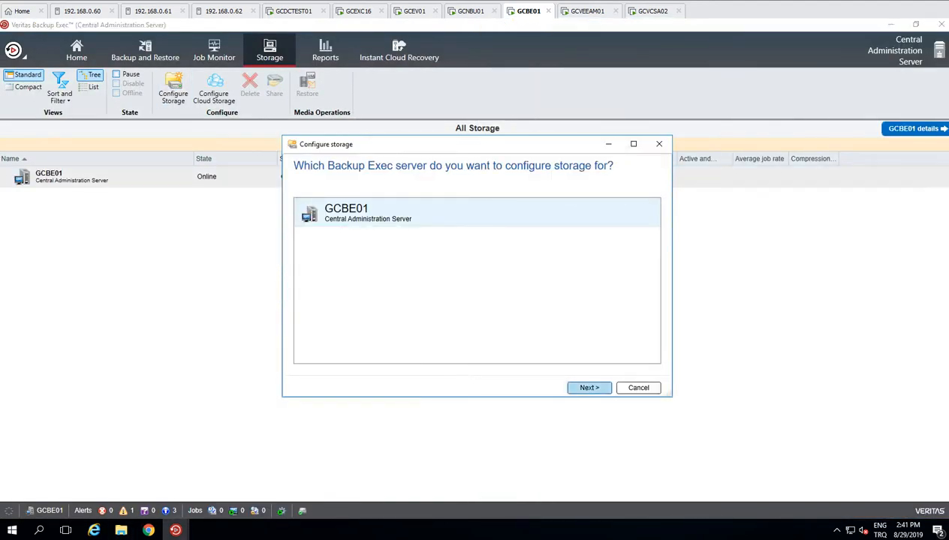
pyautogui.click(590, 388)
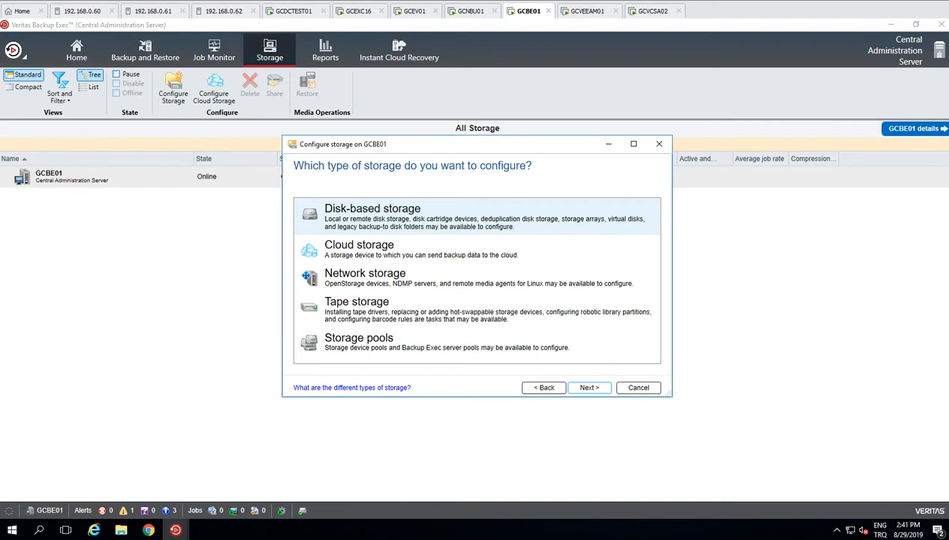
pyautogui.click(590, 388)
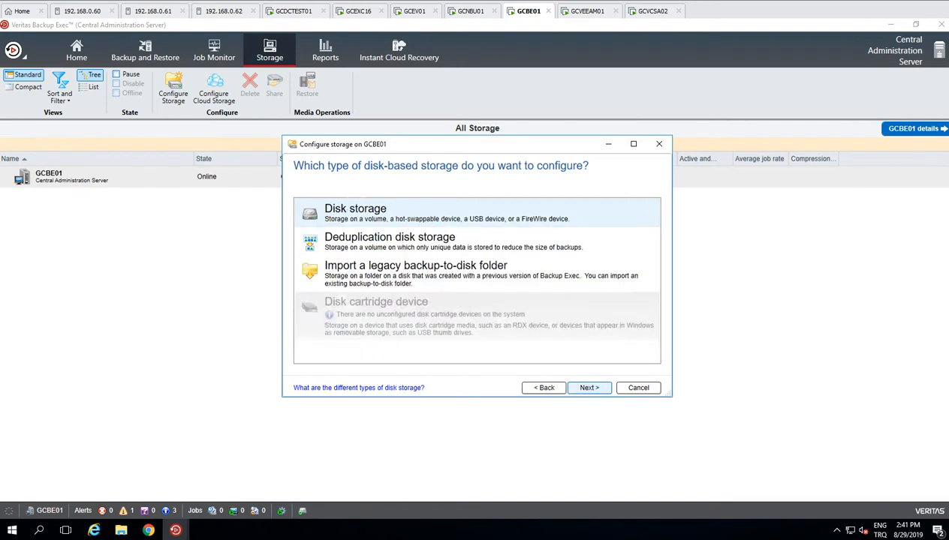
pyautogui.click(451, 242)
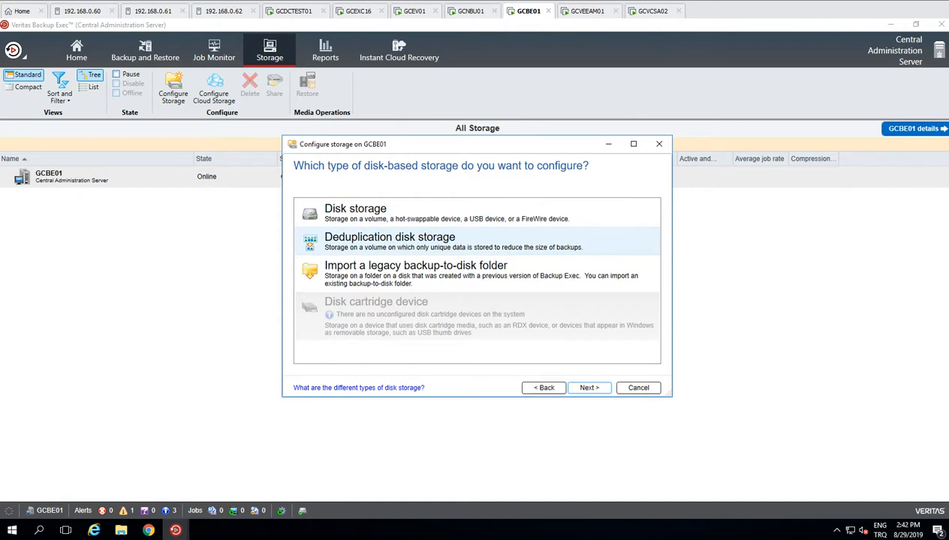
pyautogui.click(590, 388)
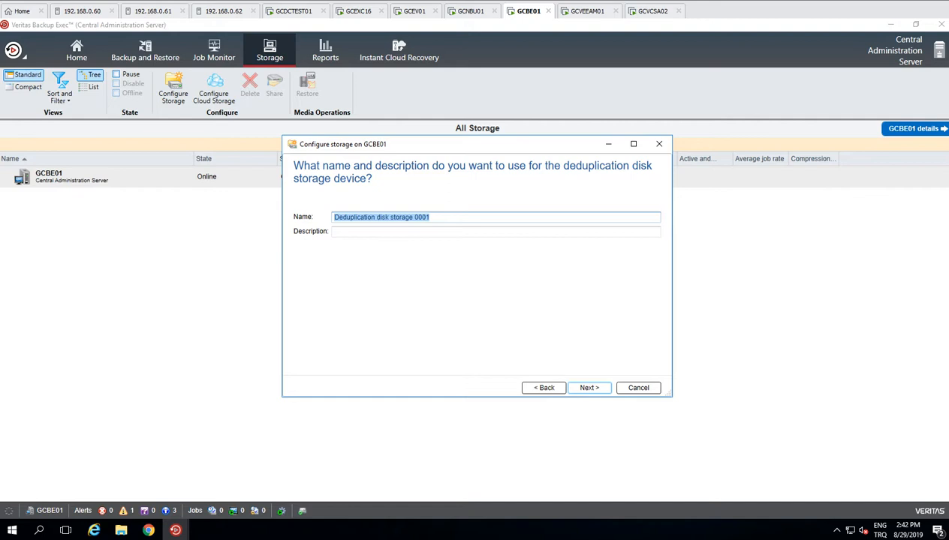
# Step: Name the deduplication storage DDS01 with description dedup101 and continue to the location step
pyautogui.write('DDS01')
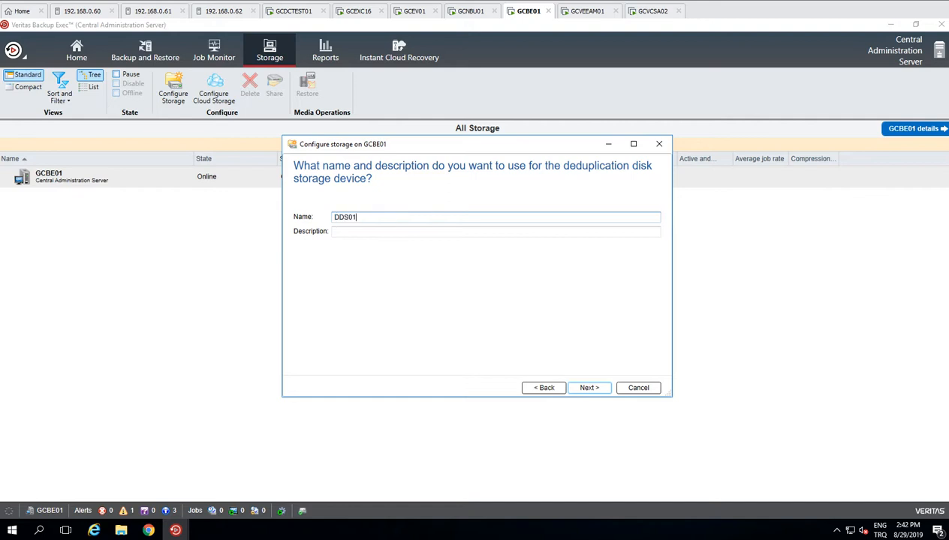
pyautogui.press('Tab')
pyautogui.write('d')
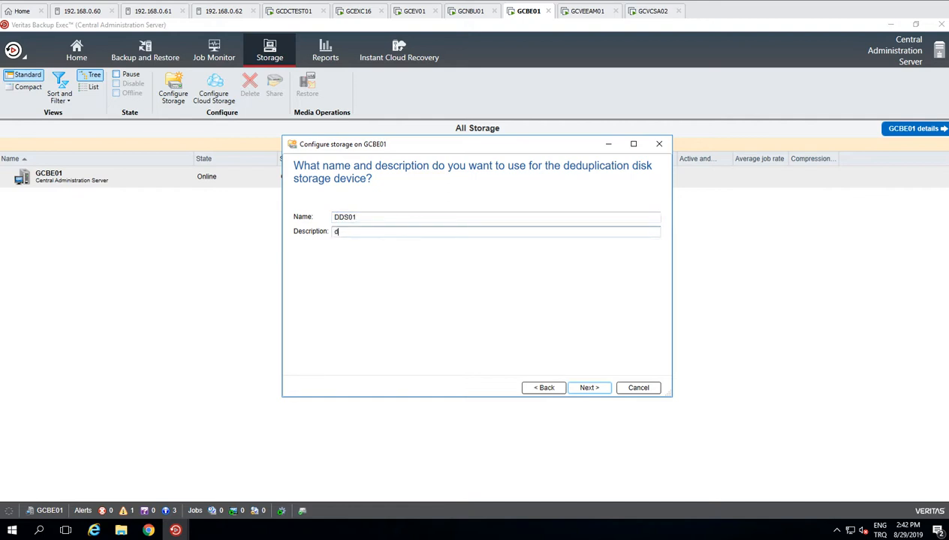
pyautogui.write('edup1')
pyautogui.write('01')
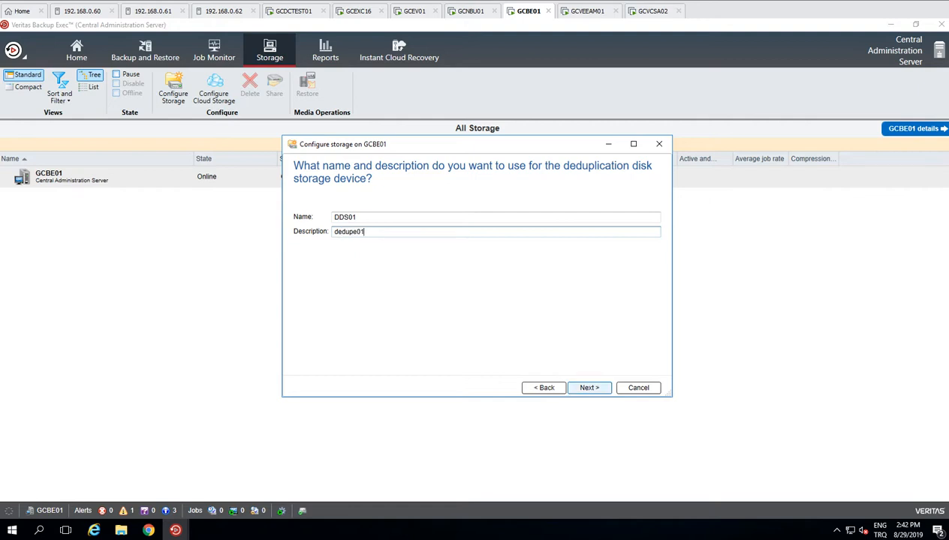
pyautogui.click(589, 388)
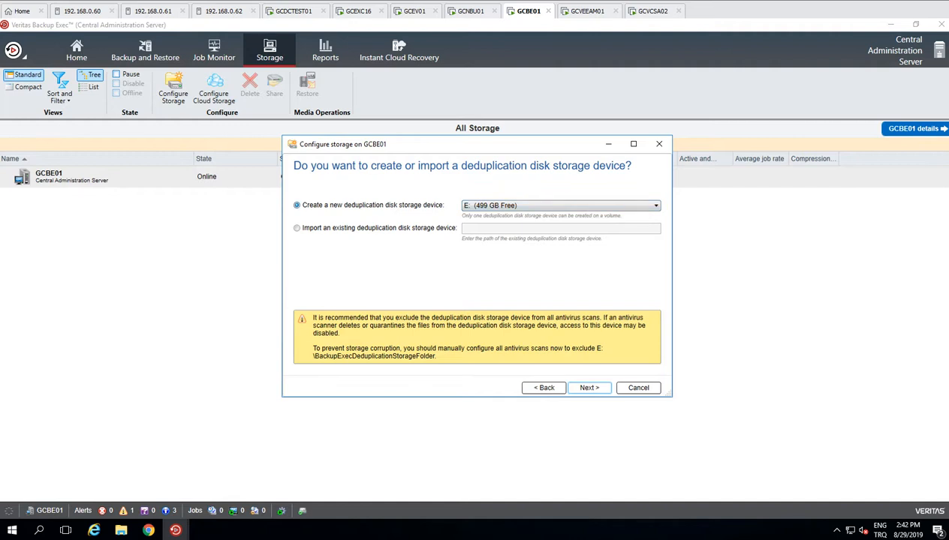
# Step: Keep drive E: (499 GB Free) for the new deduplication storage and continue to the logon account page
pyautogui.click(561, 206)
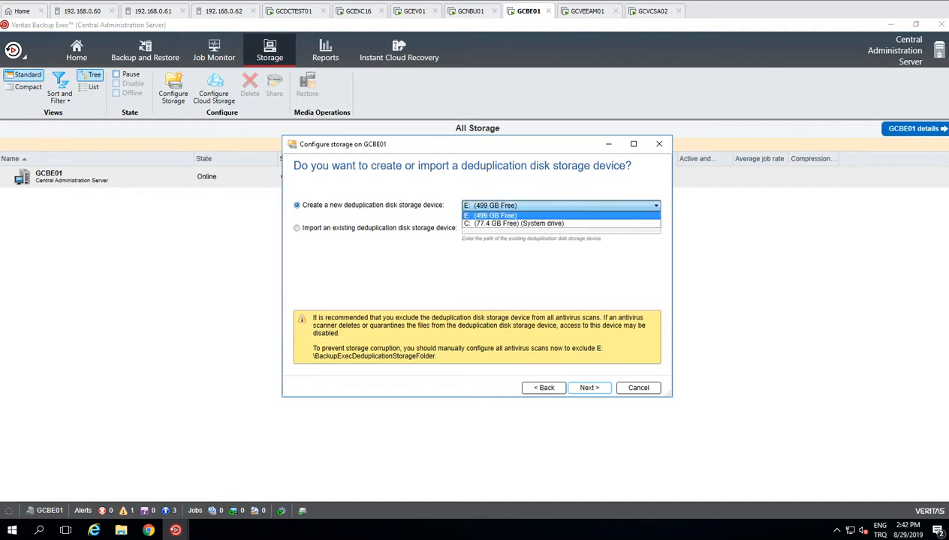
pyautogui.click(535, 216)
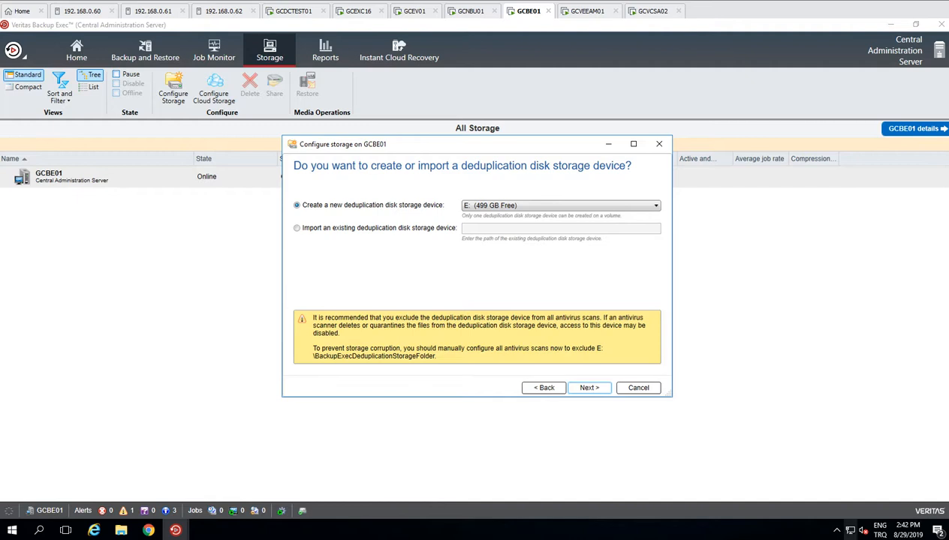
pyautogui.click(837, 531)
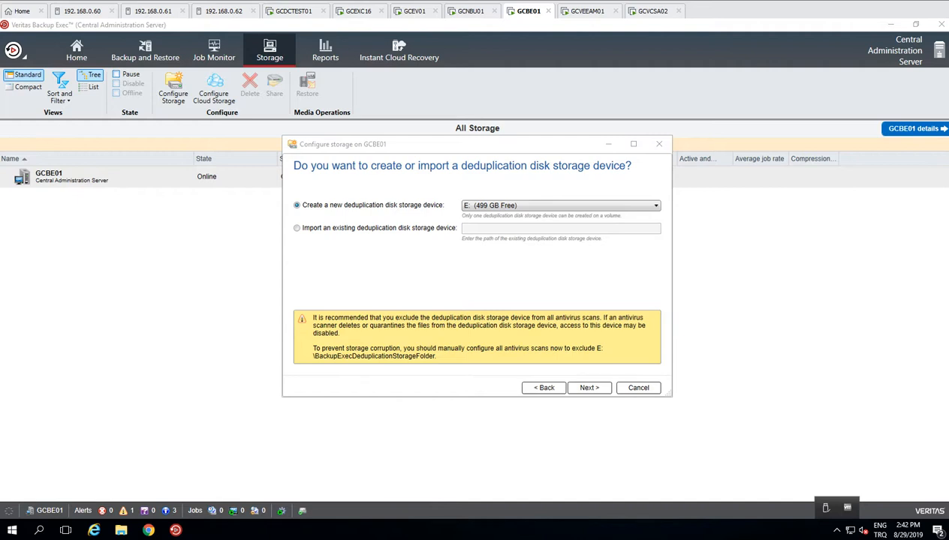
pyautogui.click(590, 389)
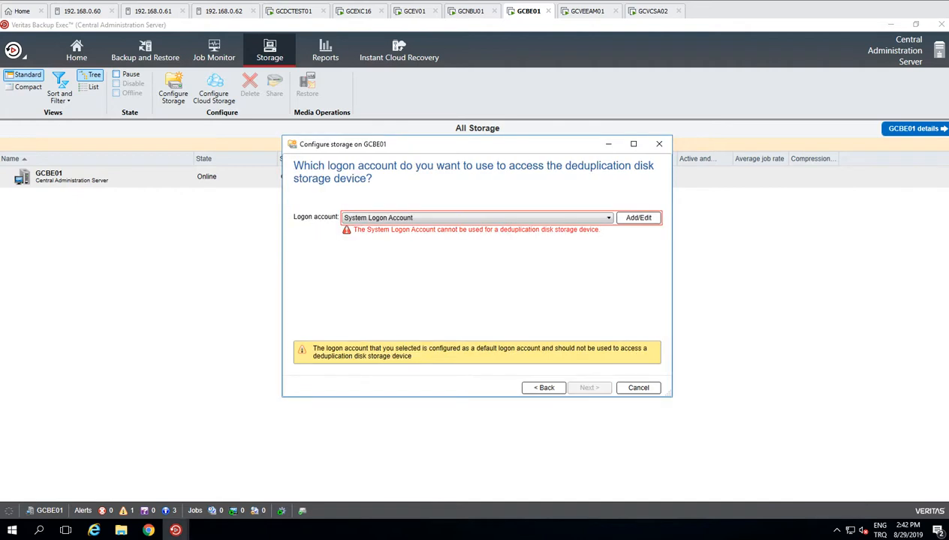
# Step: Add a new logon account with the domain administrator's user name and password, entered twice
pyautogui.click(478, 218)
pyautogui.click(477, 227)
pyautogui.click(638, 219)
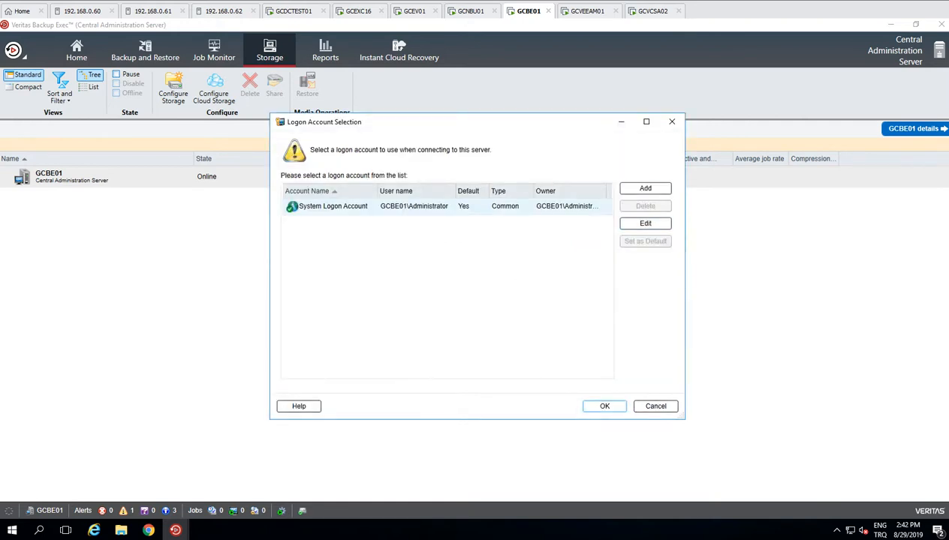
pyautogui.click(645, 188)
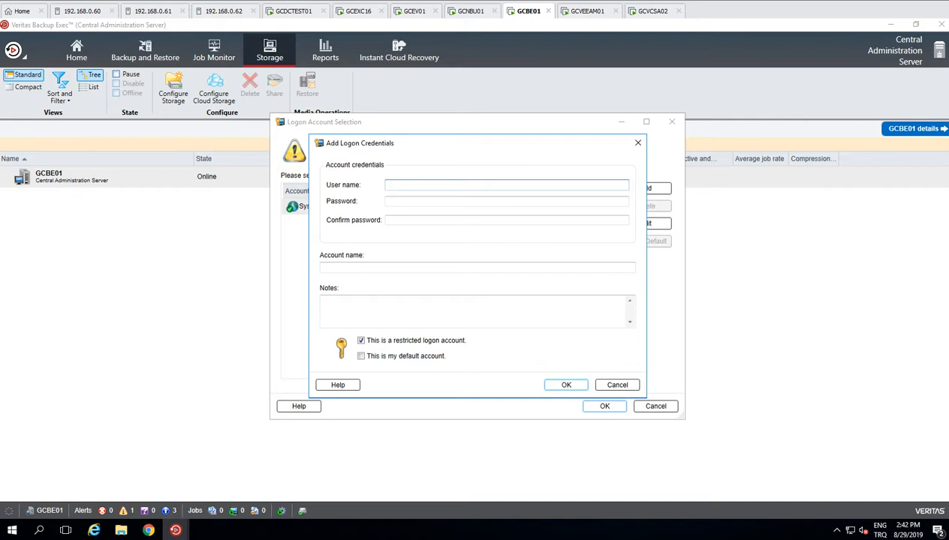
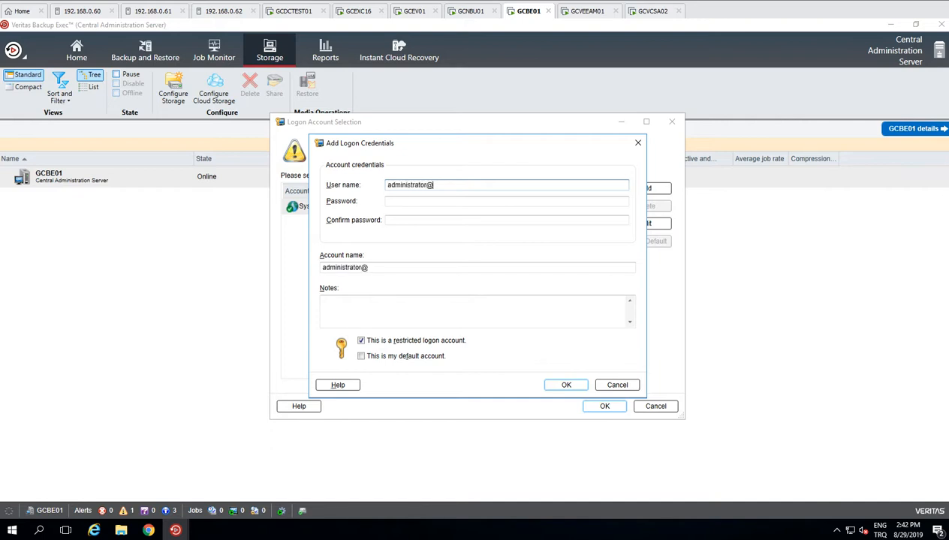
pyautogui.press('Tab')
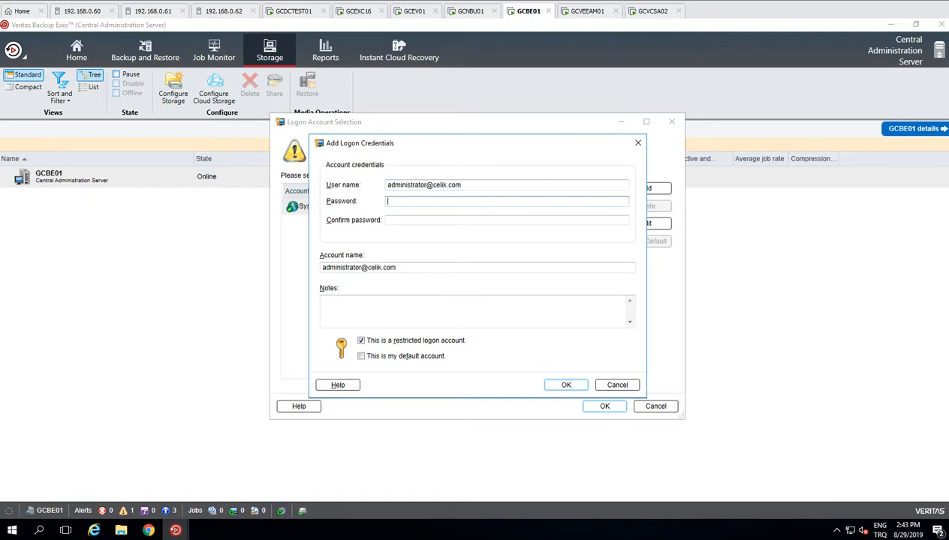
pyautogui.write('*********')
pyautogui.press('Tab')
pyautogui.write('*********')
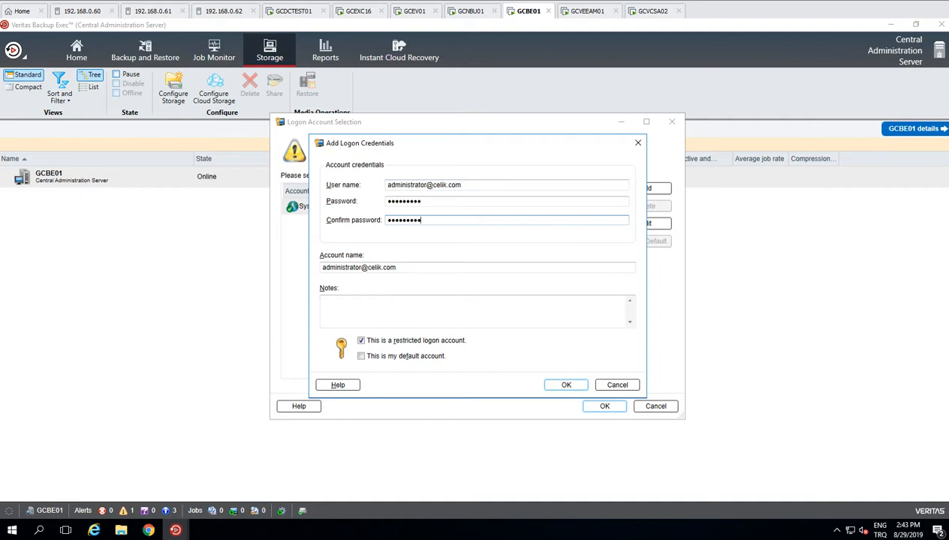
# Step: Mark the new account as the default account and save it
pyautogui.click(325, 302)
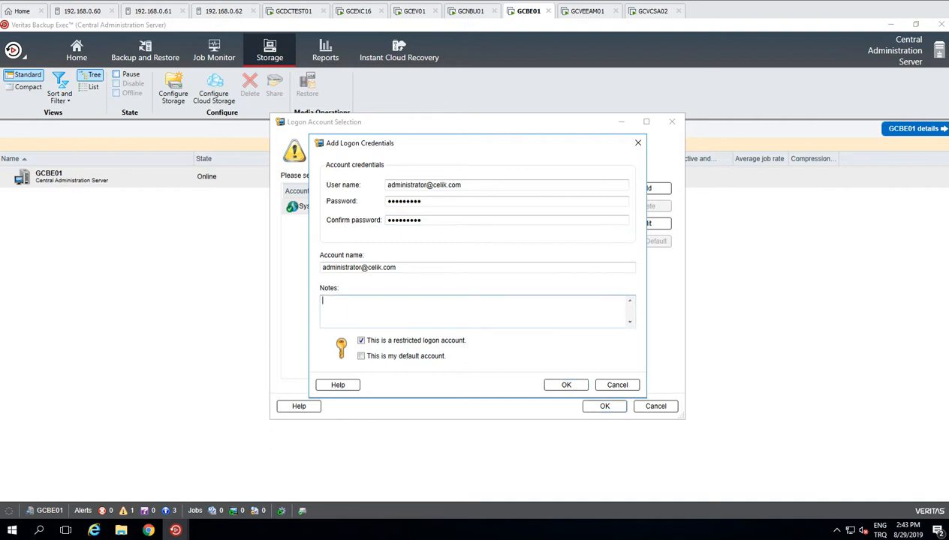
pyautogui.click(361, 356)
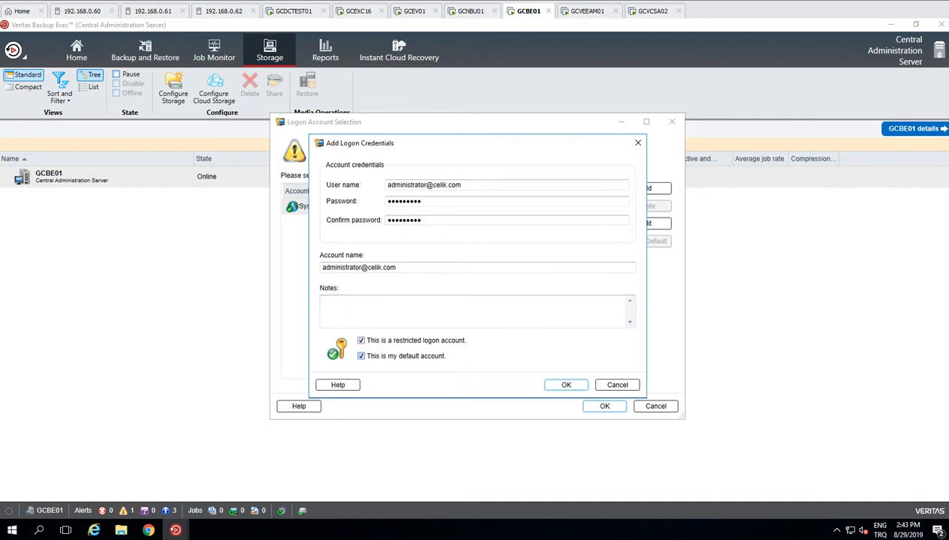
pyautogui.press('Return')
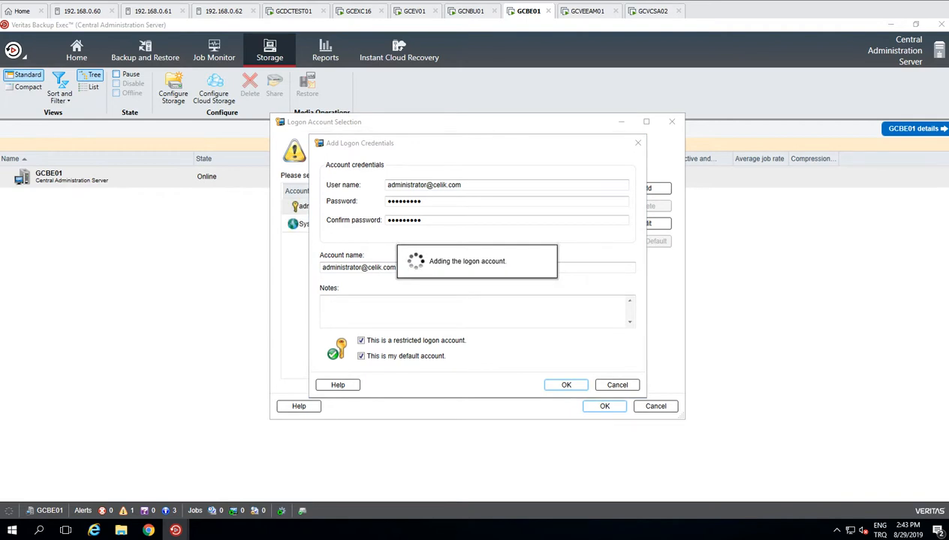
# Step: Select the new administrator account for the deduplication storage and confirm
pyautogui.click(333, 225)
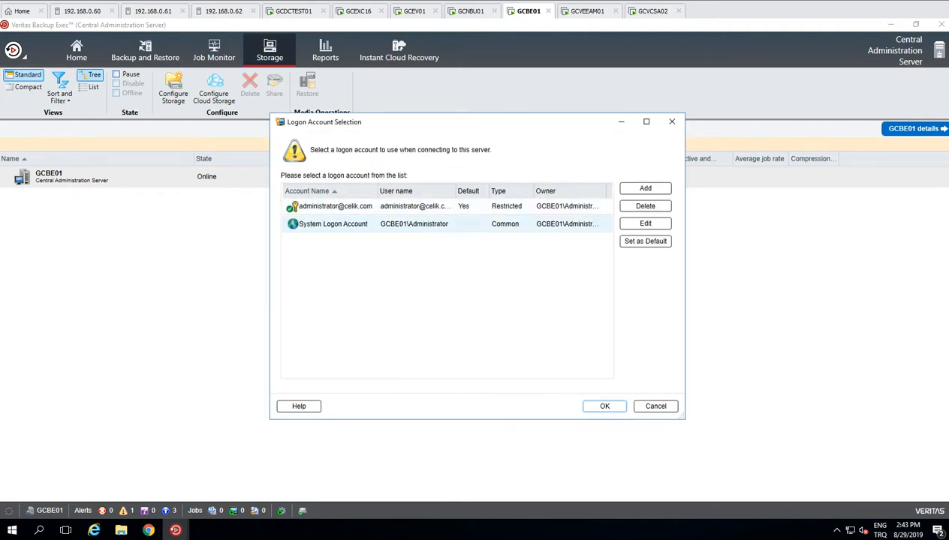
pyautogui.click(335, 207)
pyautogui.click(333, 224)
pyautogui.click(335, 206)
pyautogui.click(604, 406)
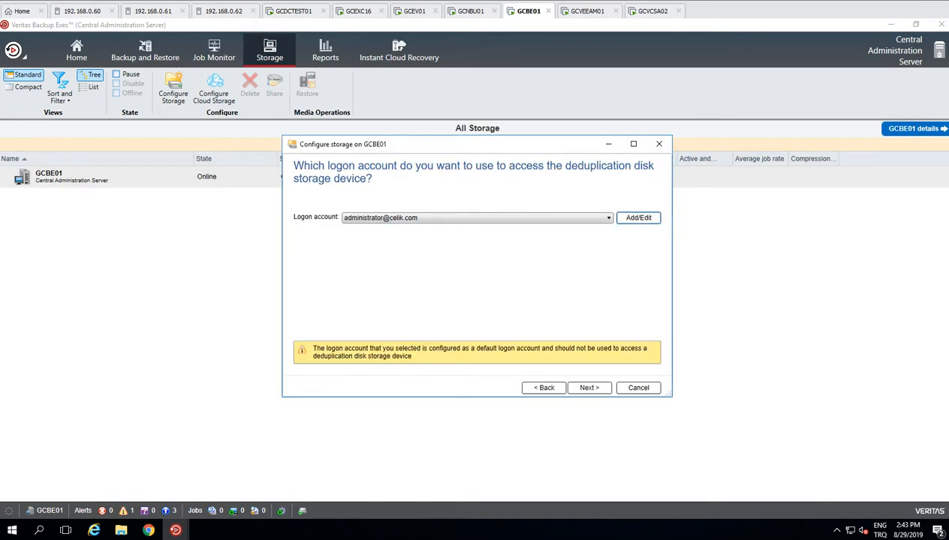
# Step: Accept the chosen logon account and leave encryption disabled
pyautogui.click(560, 217)
pyautogui.click(559, 217)
pyautogui.press('Return')
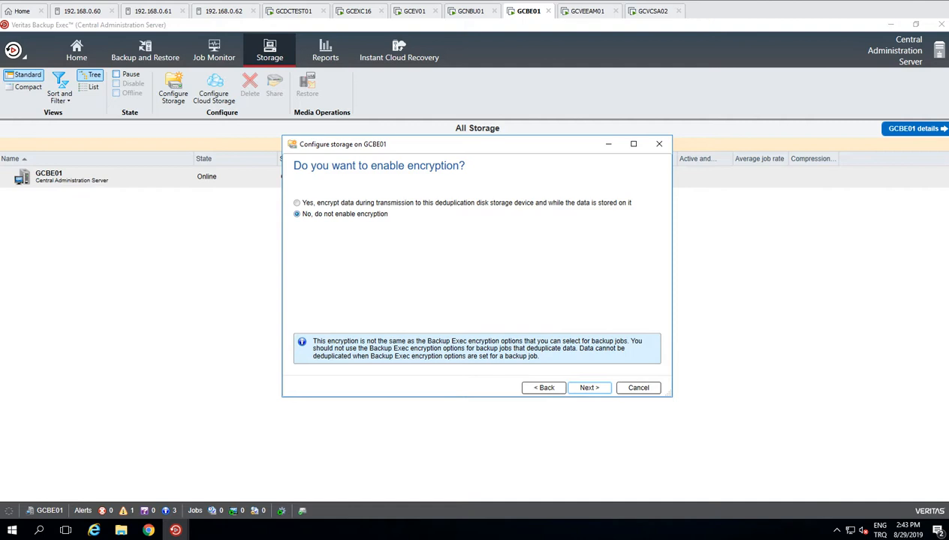
pyautogui.click(589, 388)
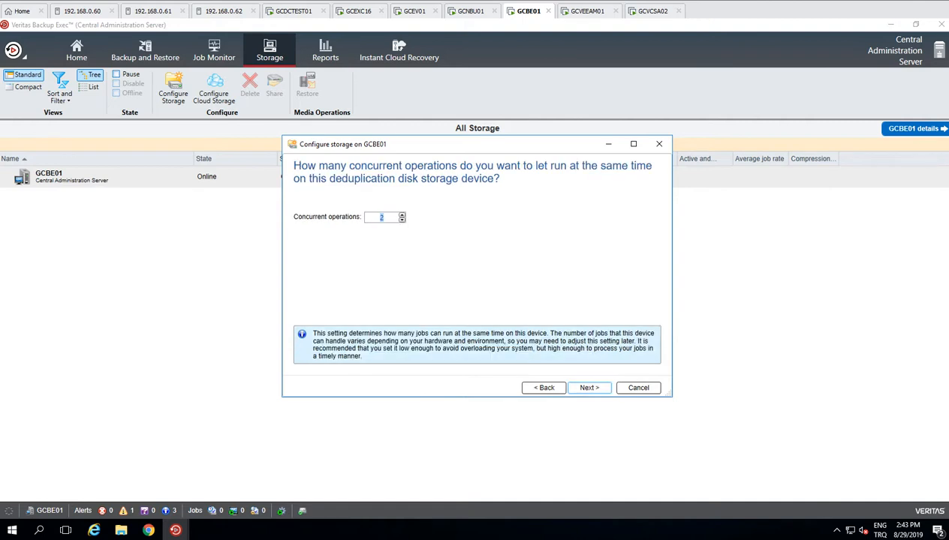
# Step: Set Concurrent operations to 10 and go to the configuration summary
pyautogui.write('5')
pyautogui.press('BackSpace')
pyautogui.write('10')
pyautogui.press('Return')
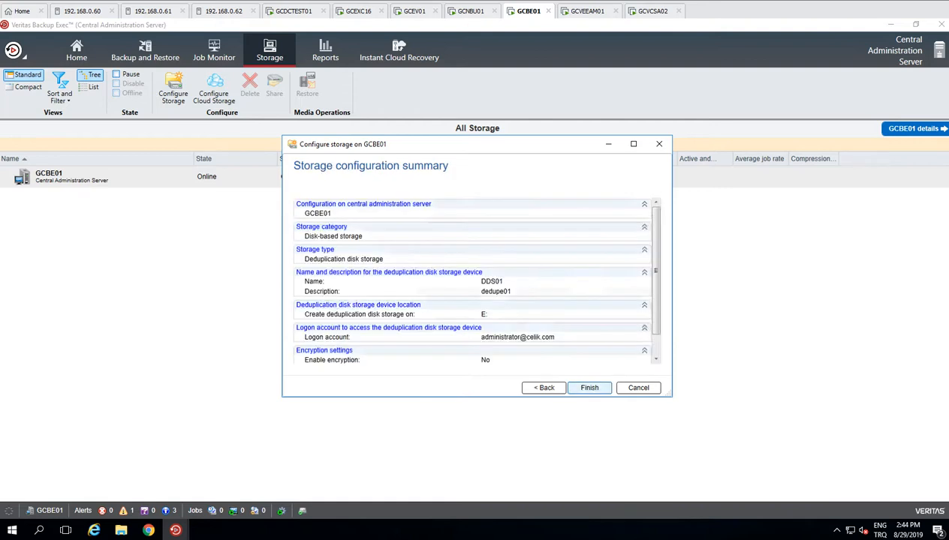
# Step: Finish the wizard and accept the antivirus warning to create DDS01
pyautogui.scroll(-1, 471, 278)
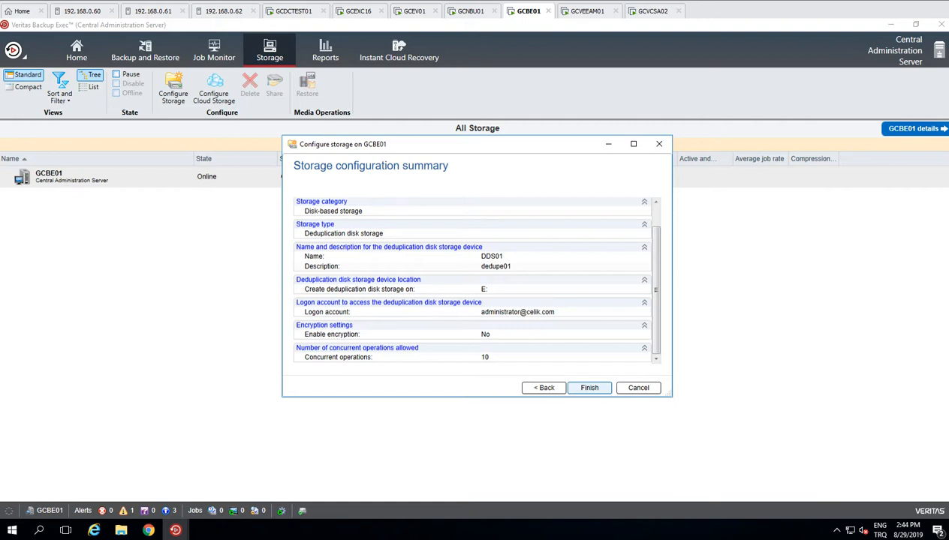
pyautogui.click(589, 388)
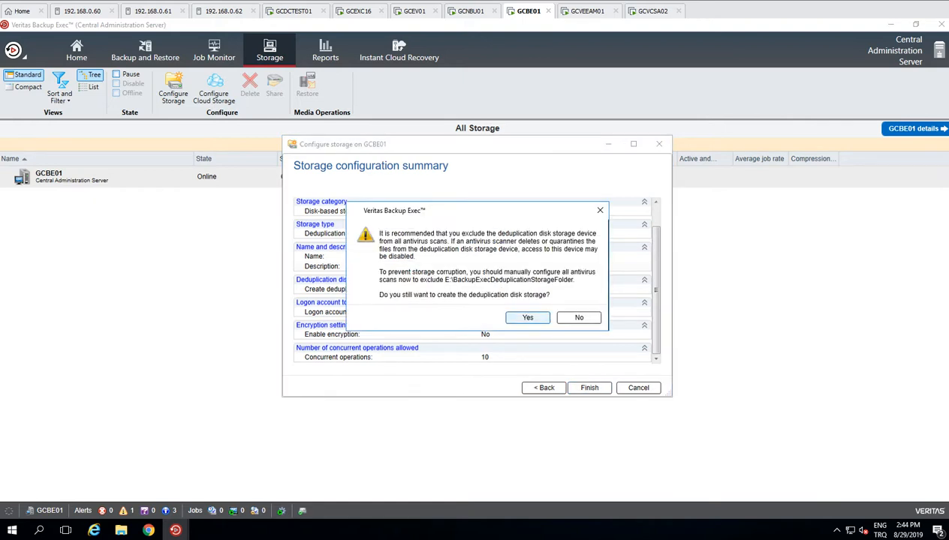
pyautogui.click(528, 317)
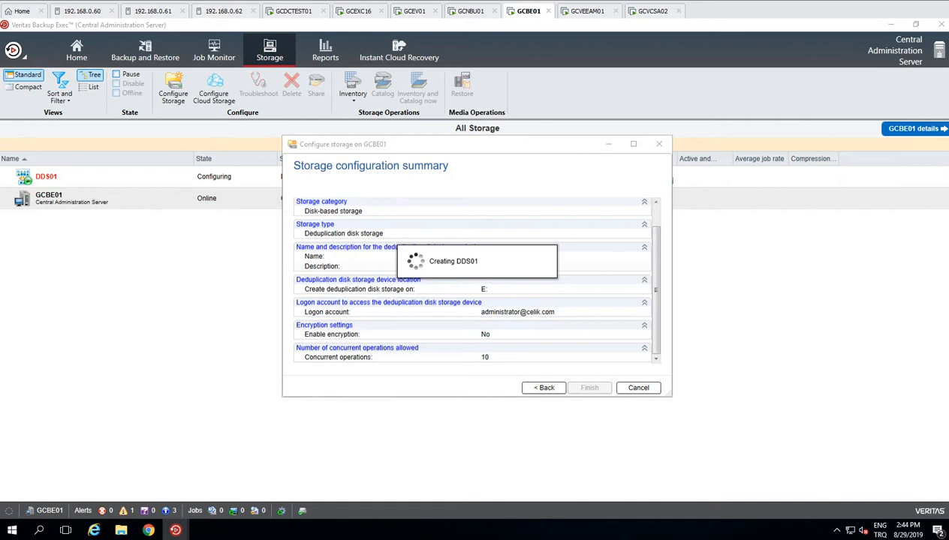
# Step: Inspect BE_Store and BackupExecDeduplicationStorageFolder on Data (E:), then open Local Disk (C:)
pyautogui.moveTo(121, 530)
pyautogui.click(82, 474)
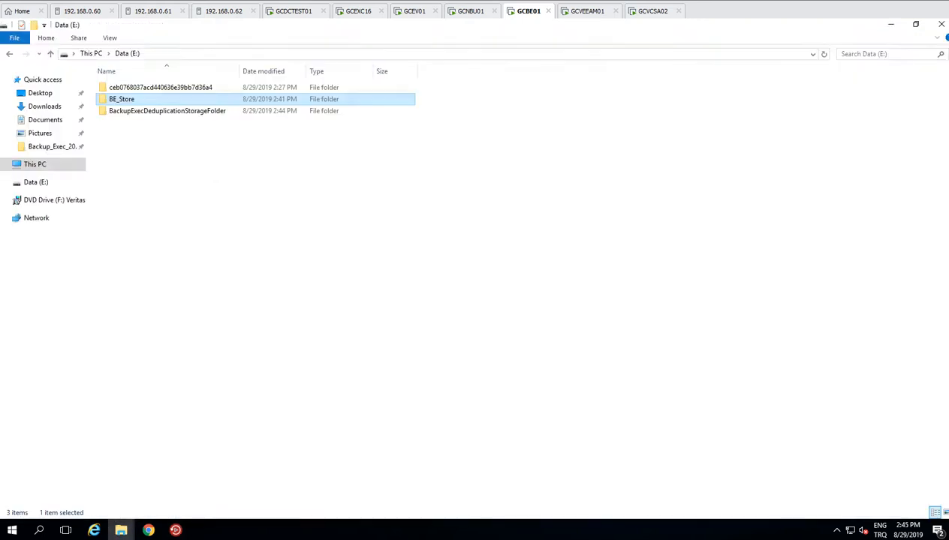
pyautogui.click(35, 164)
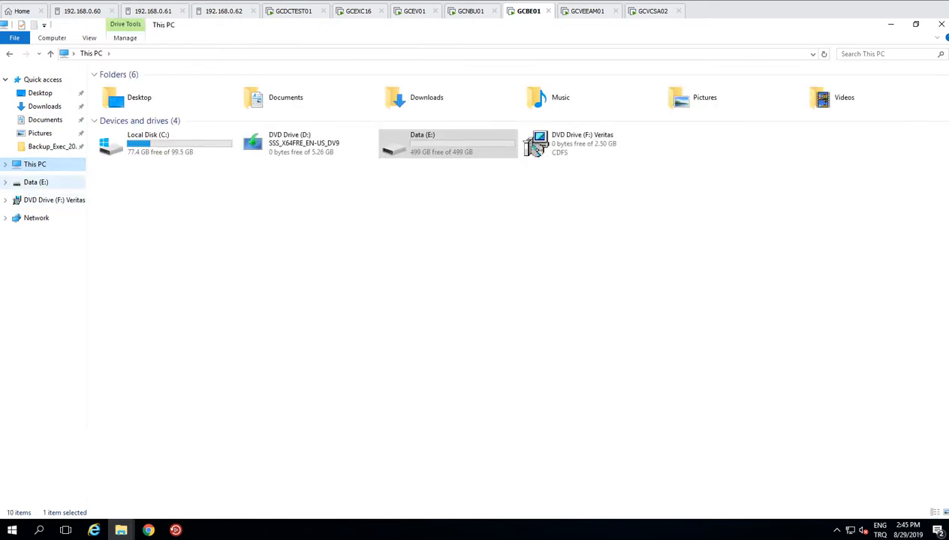
pyautogui.doubleClick(447, 143)
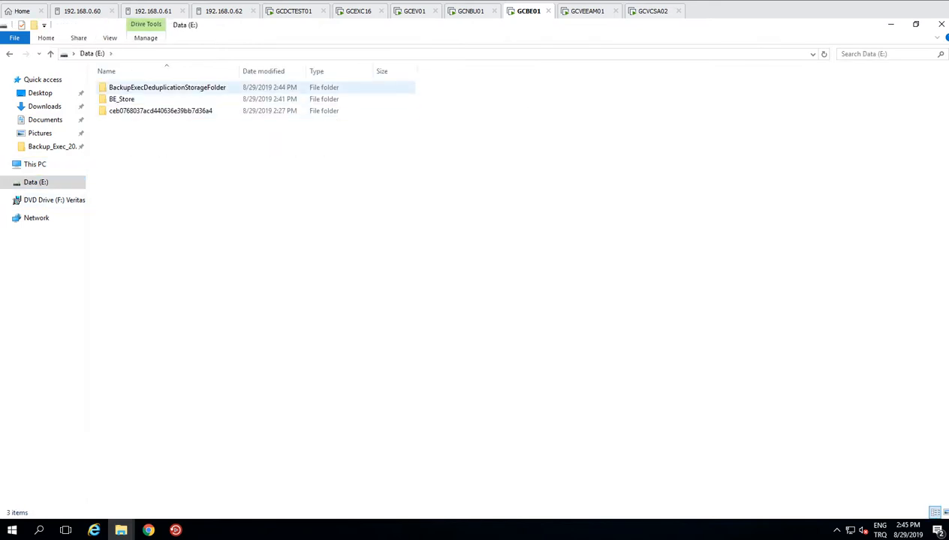
pyautogui.doubleClick(338, 24)
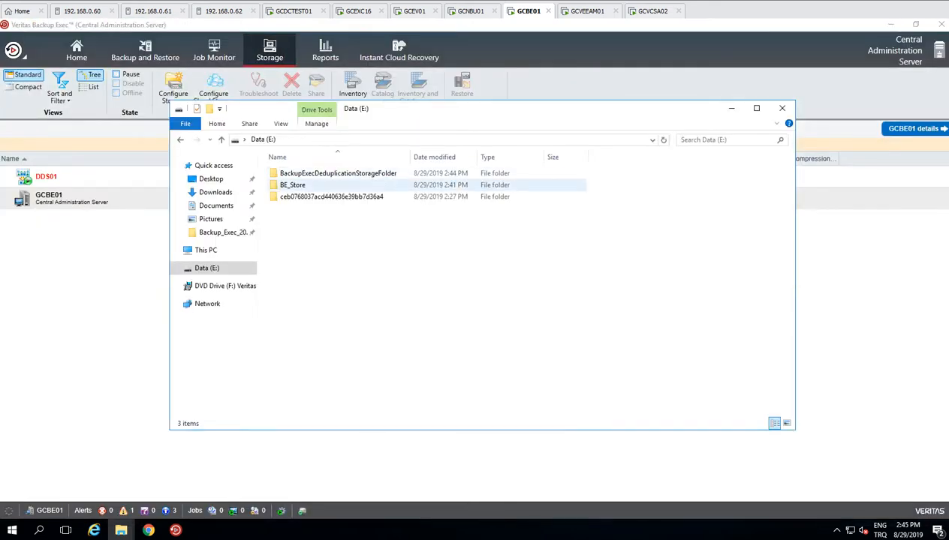
pyautogui.click(338, 174)
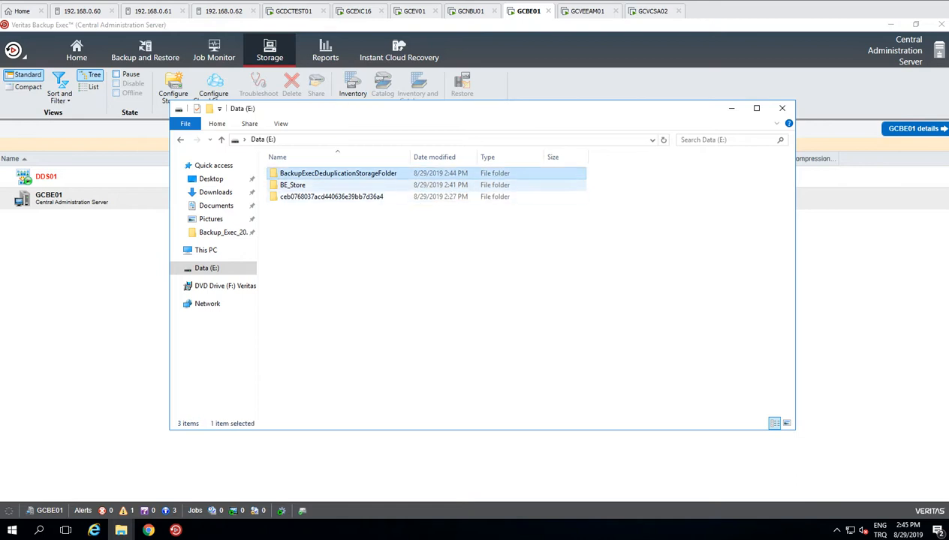
pyautogui.doubleClick(295, 185)
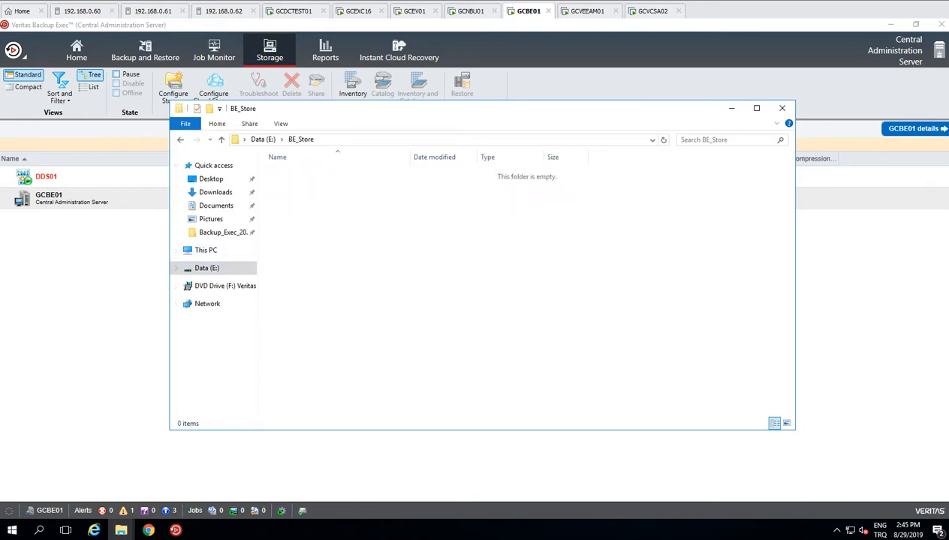
pyautogui.click(262, 140)
pyautogui.doubleClick(338, 173)
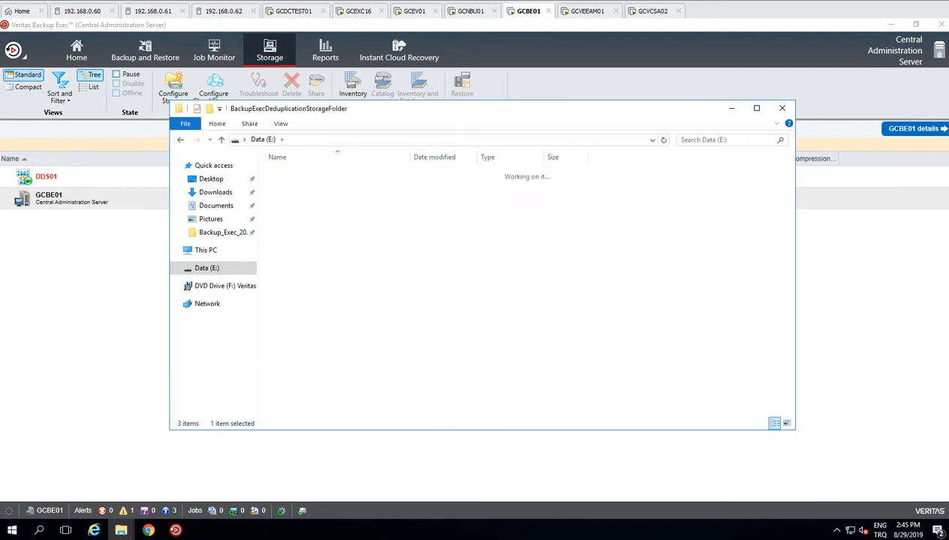
pyautogui.click(263, 139)
pyautogui.click(205, 250)
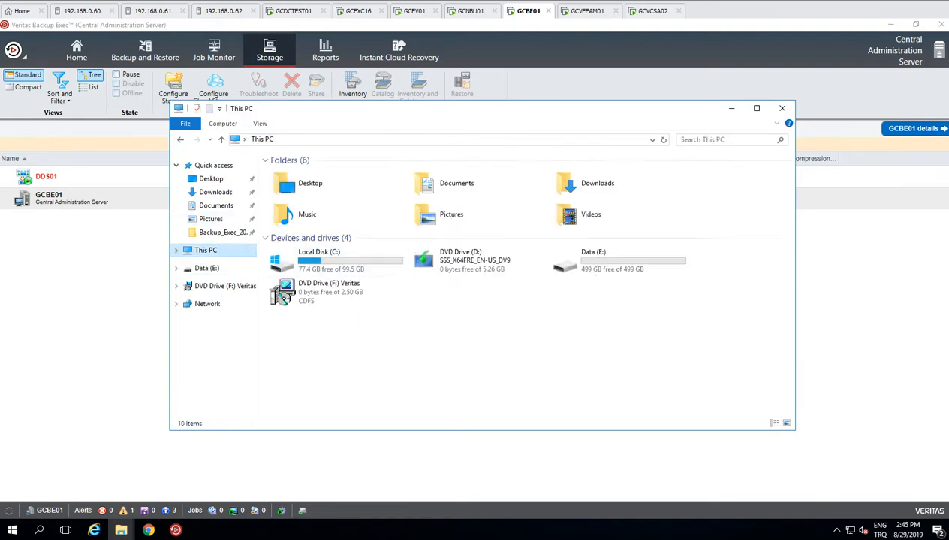
pyautogui.doubleClick(330, 256)
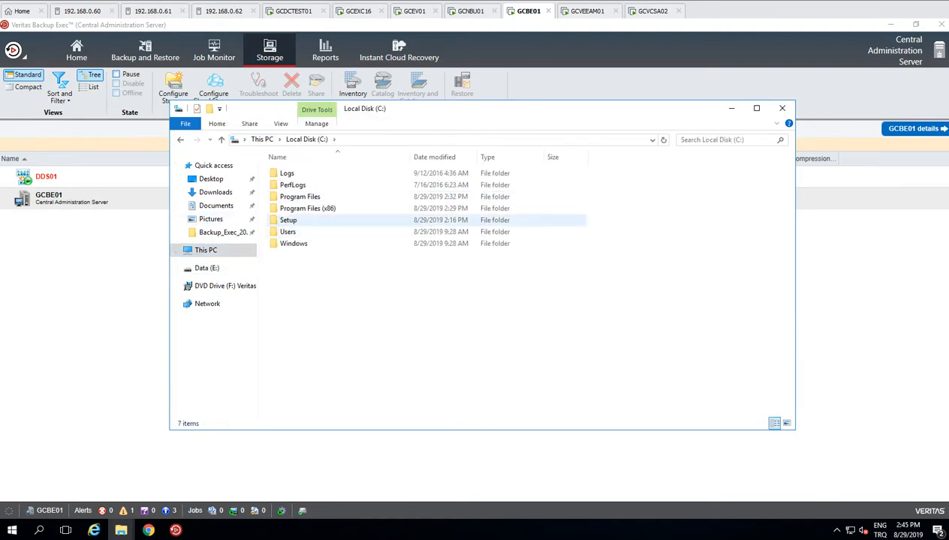
# Step: Cut the Setup folder from Local Disk (C:) and paste it into Data (E:)\BE_Store
pyautogui.click(289, 221)
pyautogui.rightClick(289, 221)
pyautogui.click(316, 228)
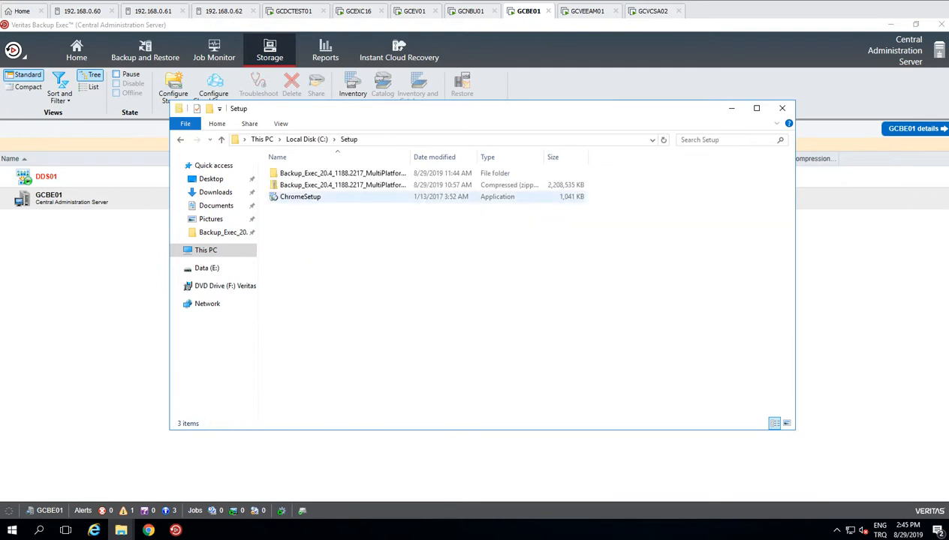
pyautogui.click(306, 138)
pyautogui.rightClick(289, 221)
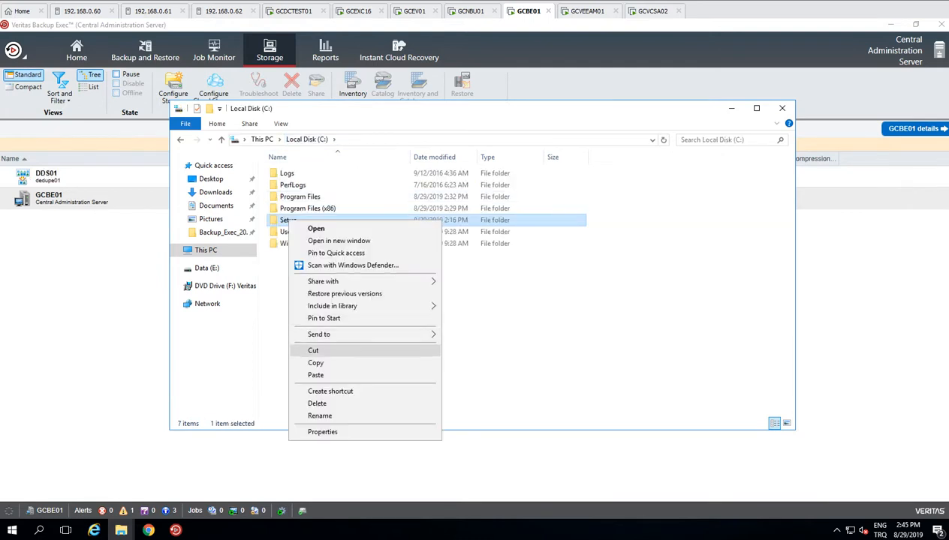
pyautogui.click(313, 351)
pyautogui.click(206, 268)
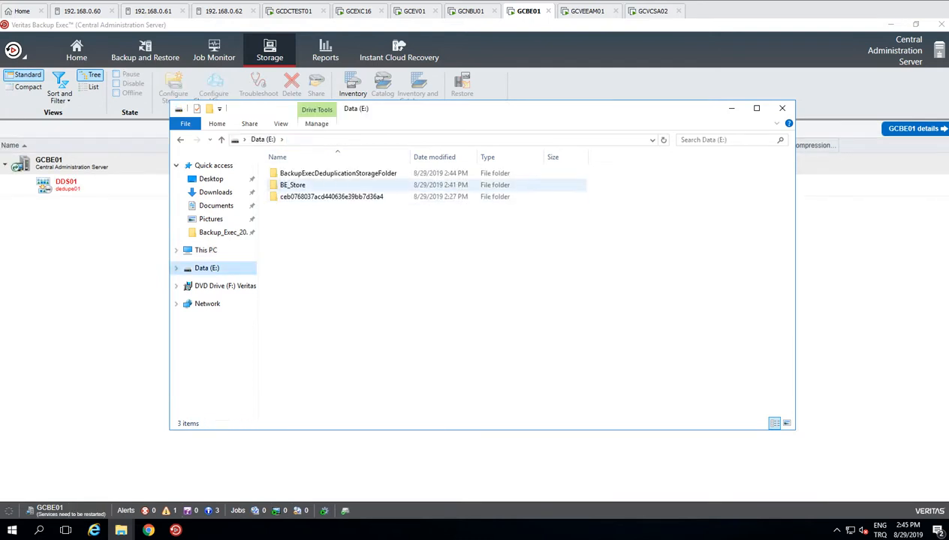
pyautogui.doubleClick(293, 185)
pyautogui.rightClick(295, 219)
pyautogui.click(323, 298)
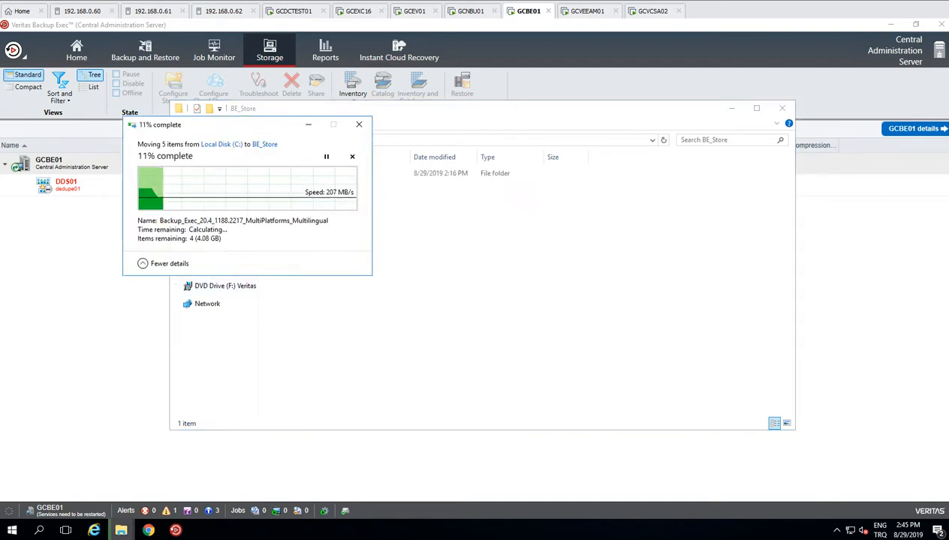
# Step: Refresh the drives view in This PC and minimize File Explorer
pyautogui.click(315, 270)
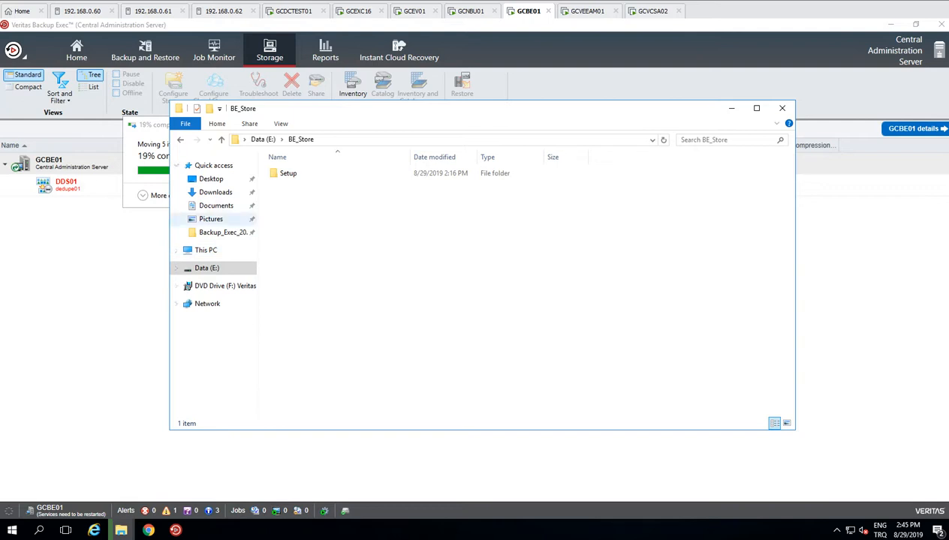
pyautogui.click(205, 250)
pyautogui.rightClick(464, 352)
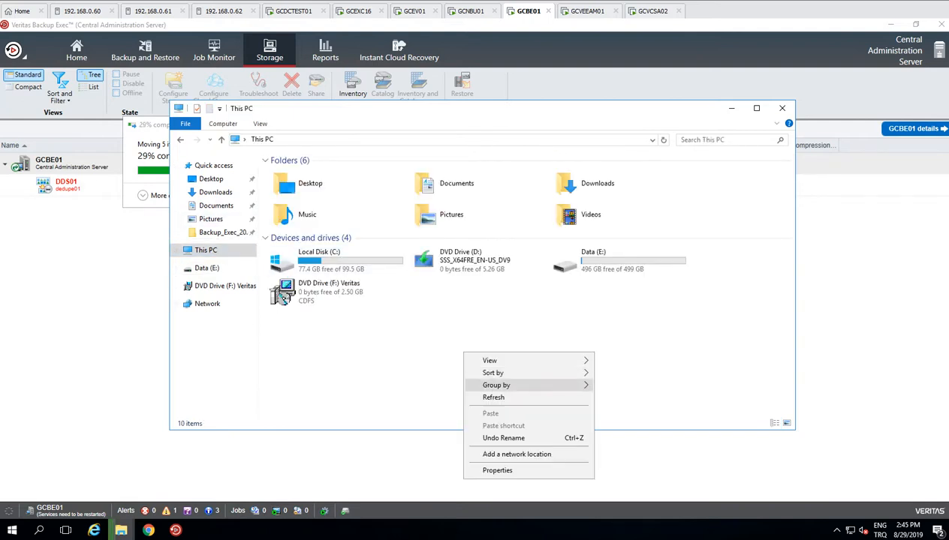
pyautogui.click(492, 397)
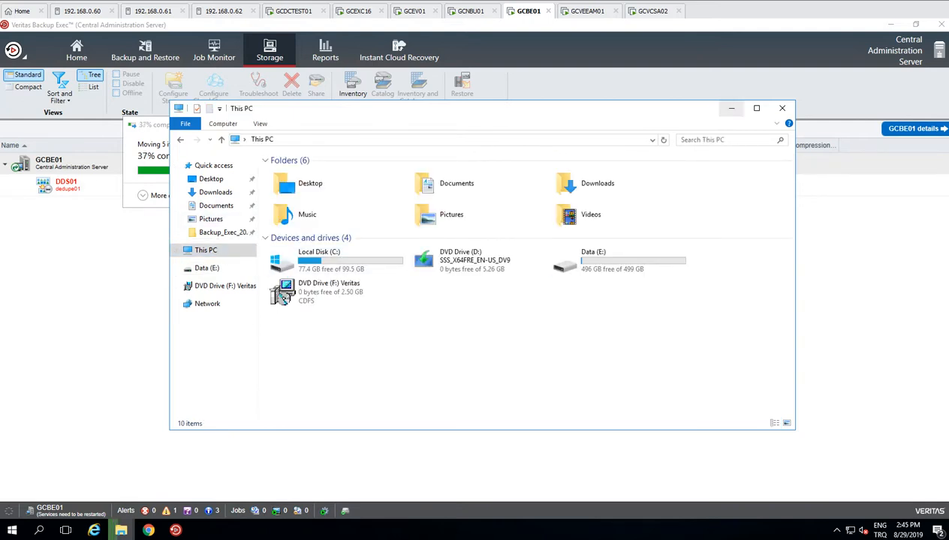
pyautogui.click(731, 108)
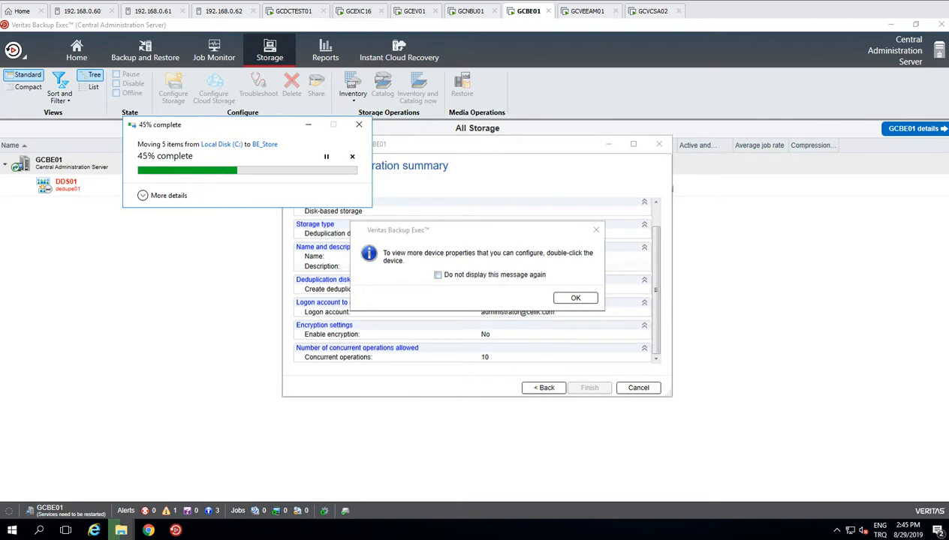
# Step: Acknowledge the device properties message and restart the Backup Exec services
pyautogui.moveTo(233, 125); pyautogui.dragTo(165, 201)
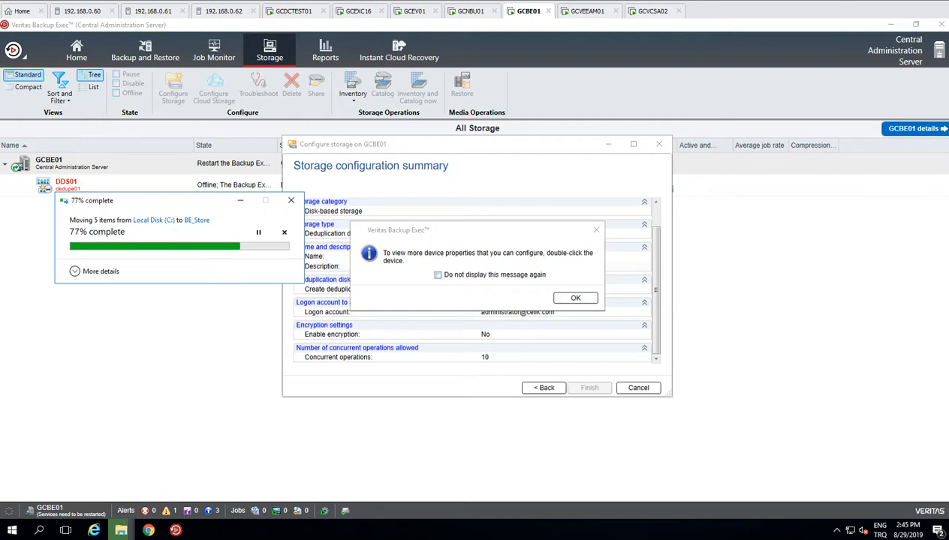
pyautogui.press('Return')
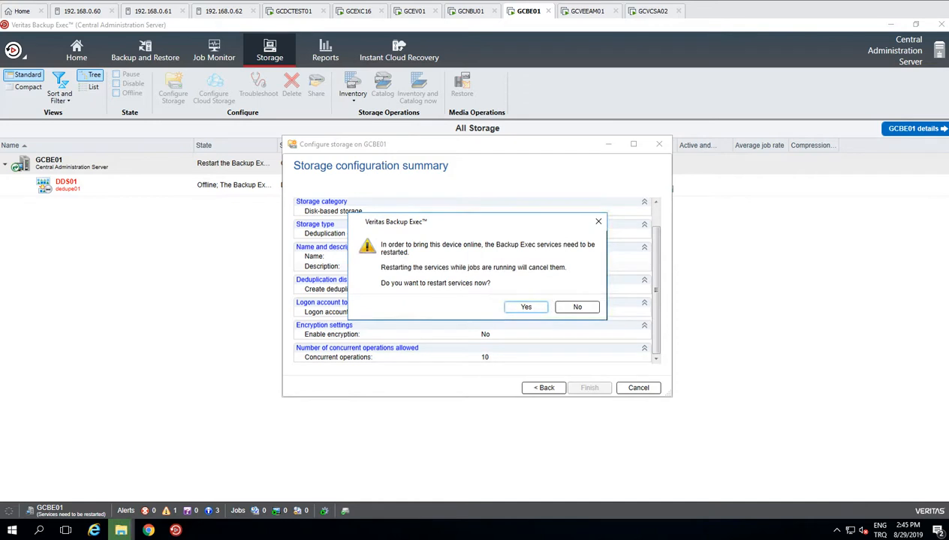
pyautogui.press('Return')
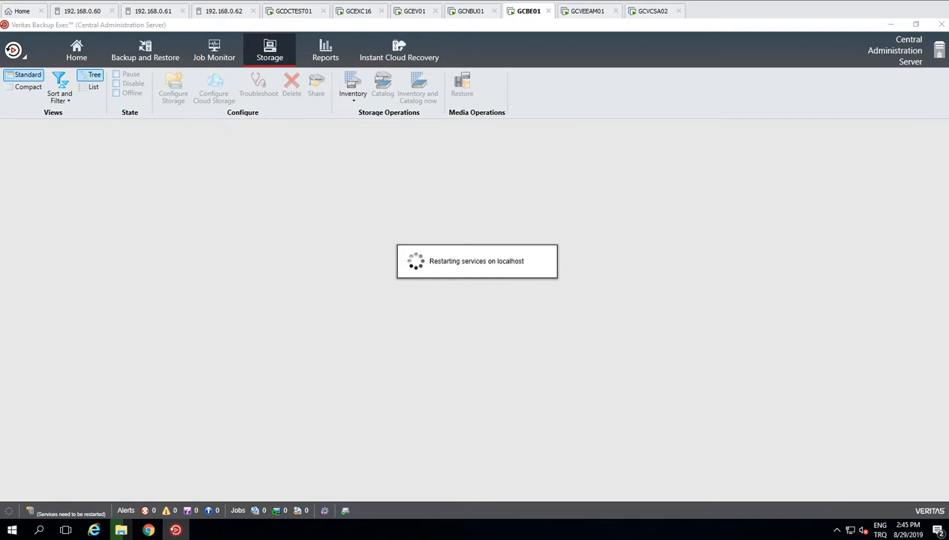
# Step: Refresh with F9, select DDS01, then show the Backup and Restore server list
pyautogui.press('F9')
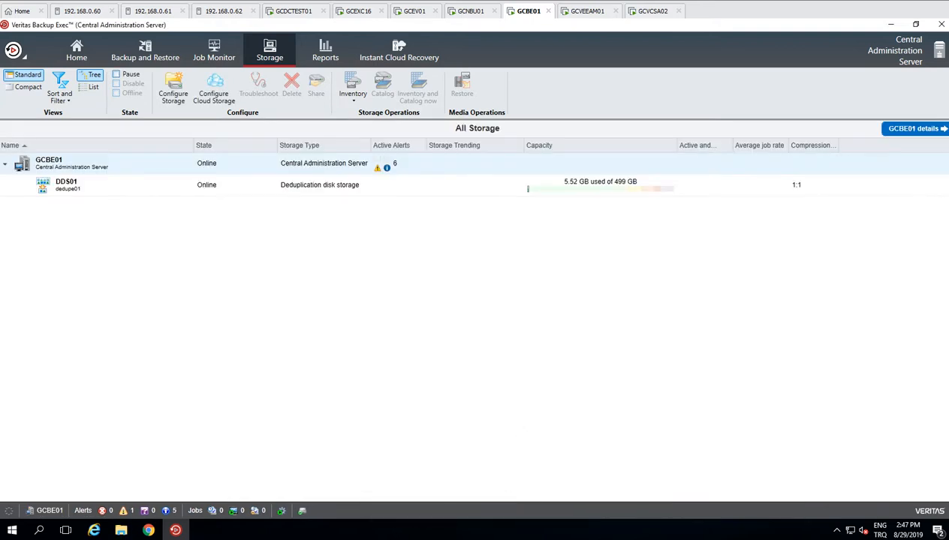
pyautogui.click(66, 185)
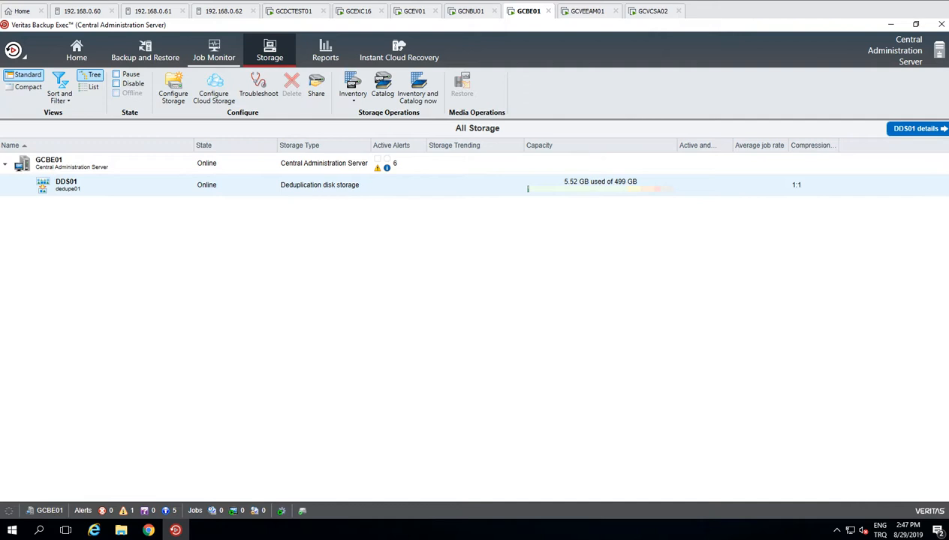
pyautogui.click(145, 51)
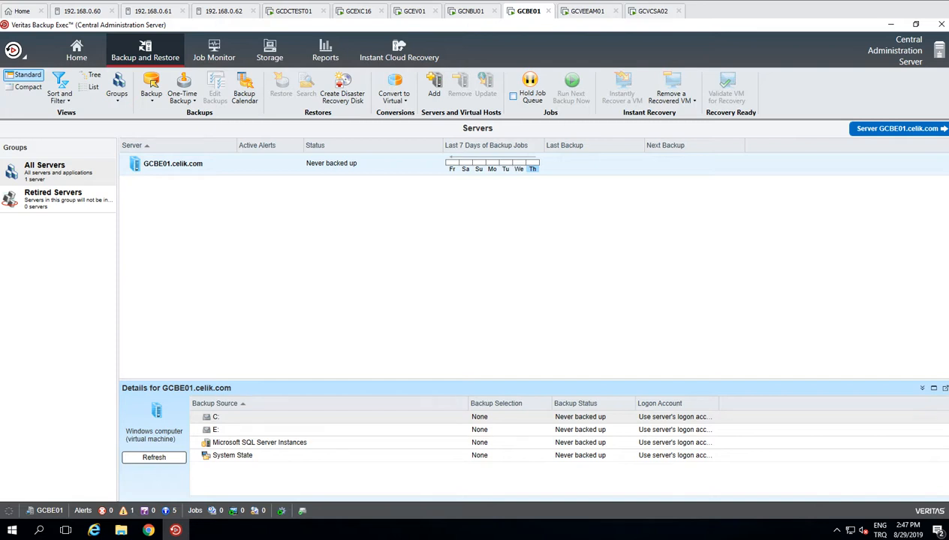
# Step: Launch Add Server from the server list and pick VMware vCenter server or ESX host
pyautogui.rightClick(198, 201)
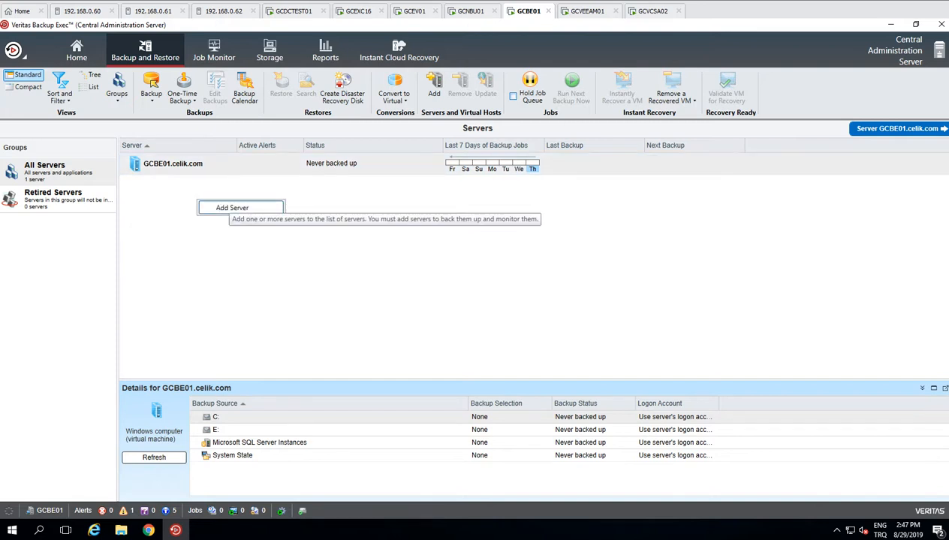
pyautogui.click(232, 207)
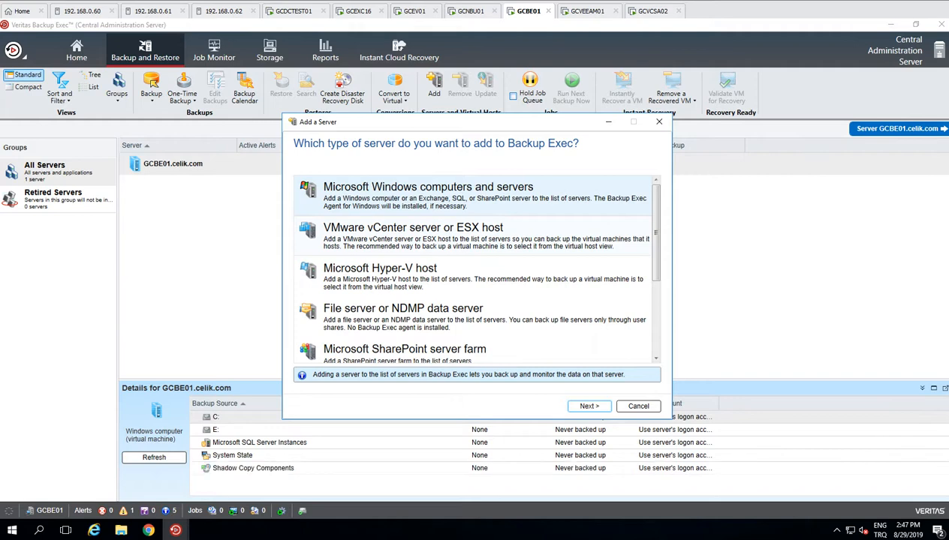
pyautogui.scroll(-3, 475, 268)
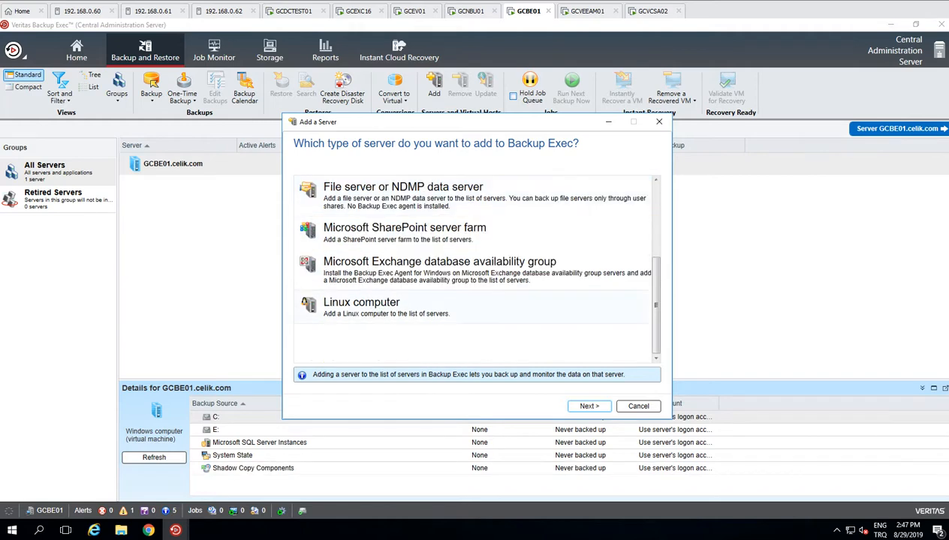
pyautogui.scroll(3, 475, 268)
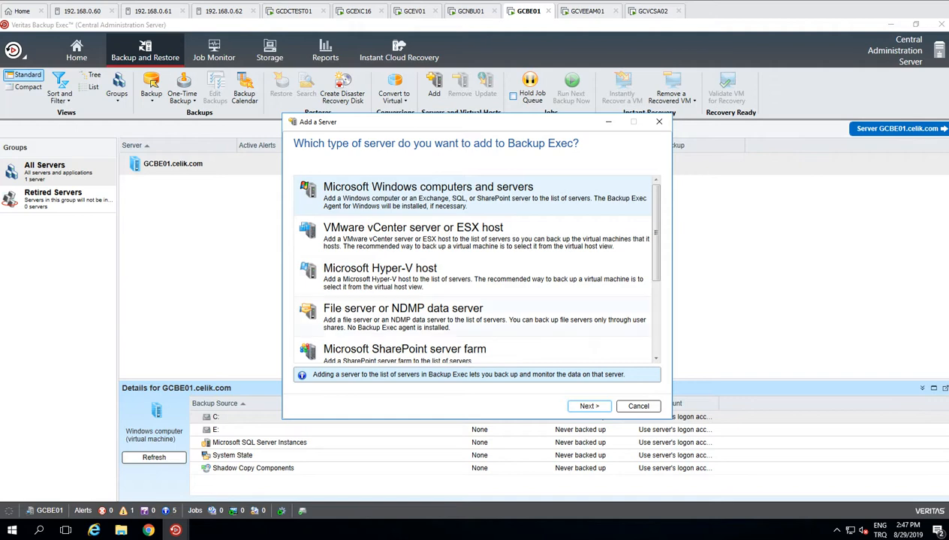
pyautogui.click(472, 236)
pyautogui.click(589, 406)
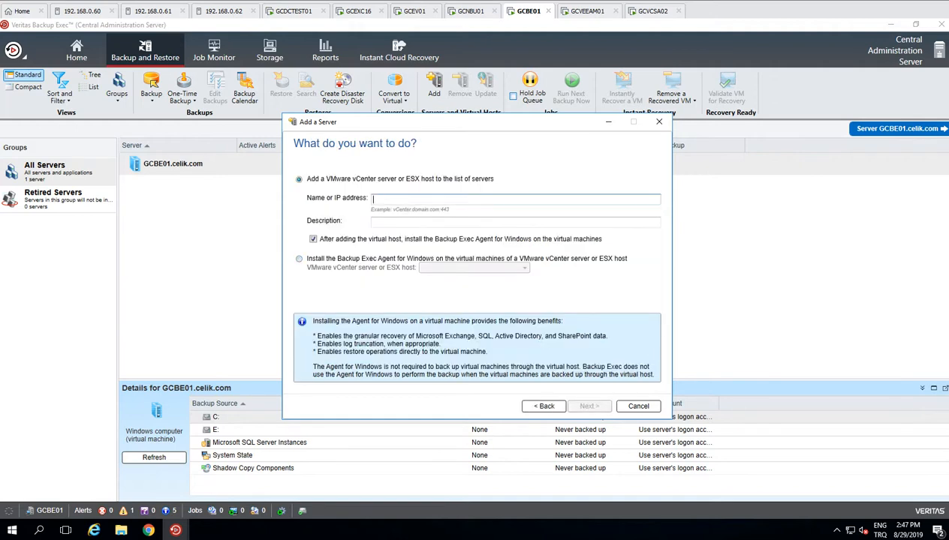
# Step: Enter host 192.168.0.61 with description esxi02, keeping the add-to-server-list option
pyautogui.write('192.168.0')
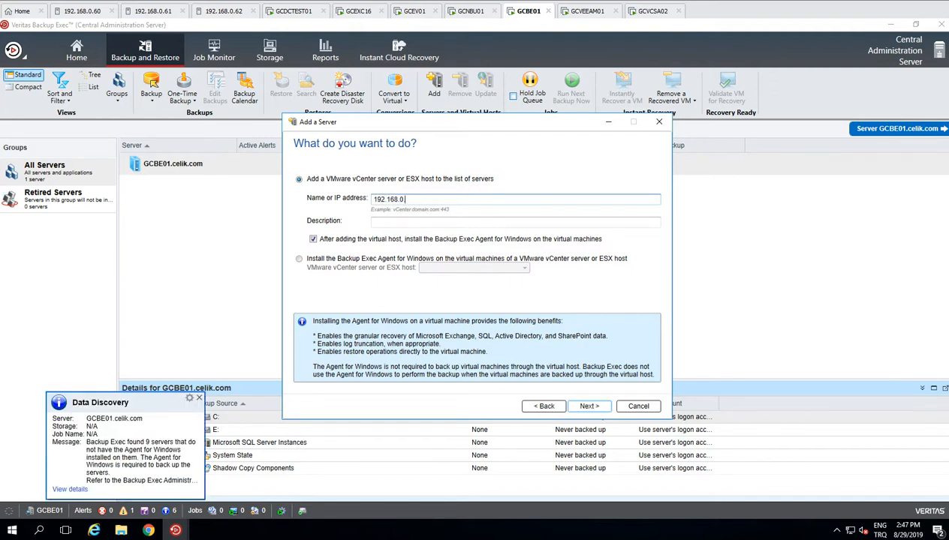
pyautogui.write('.61')
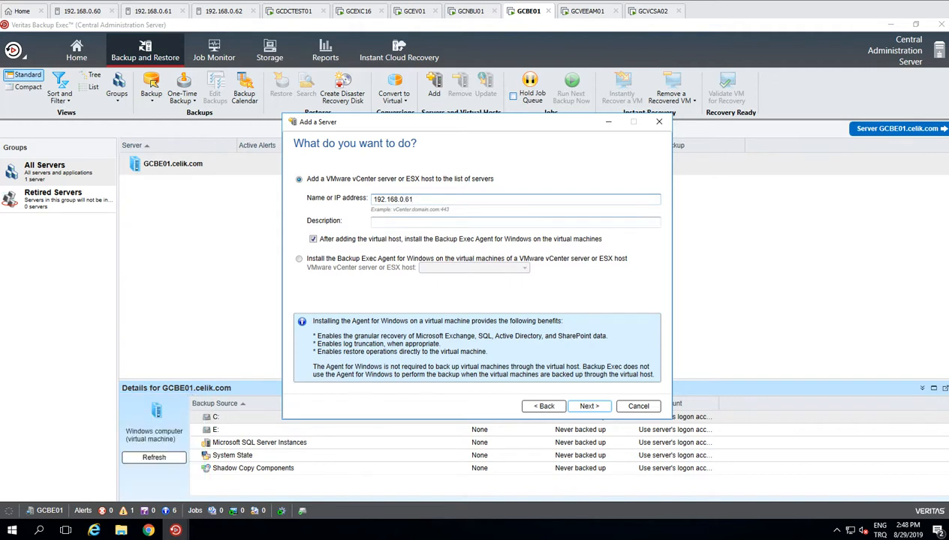
pyautogui.click(375, 223)
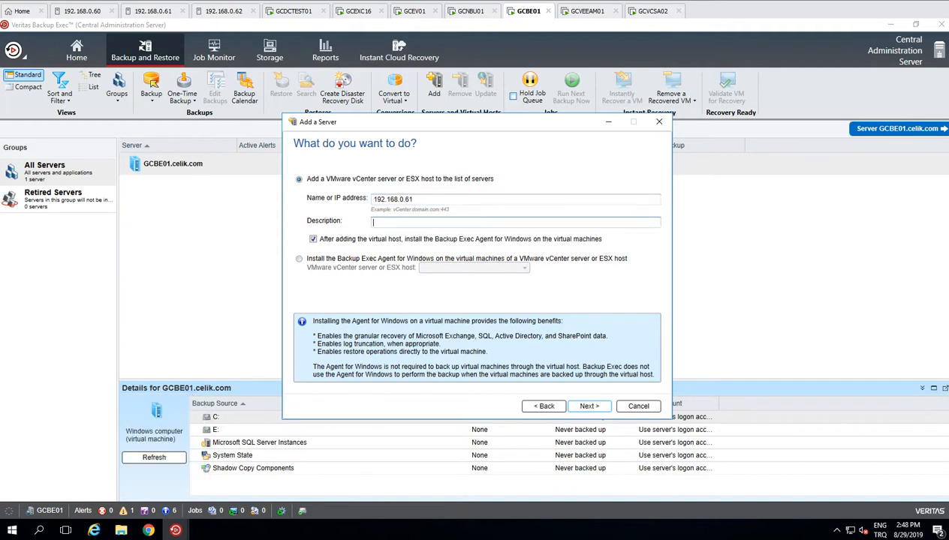
pyautogui.write('esxi02')
pyautogui.click(299, 259)
pyautogui.click(298, 179)
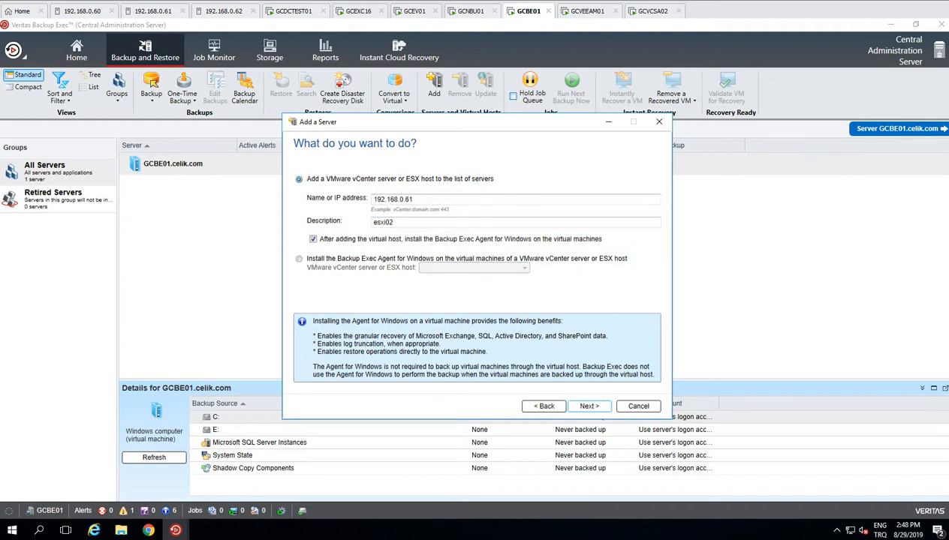
pyautogui.click(590, 406)
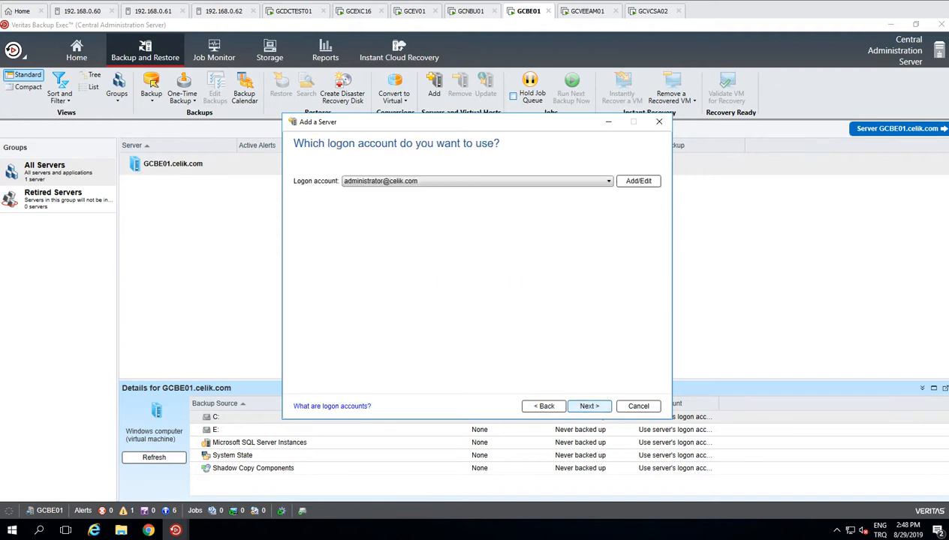
# Step: Add a new logon account with user name root and its password entered twice
pyautogui.click(477, 181)
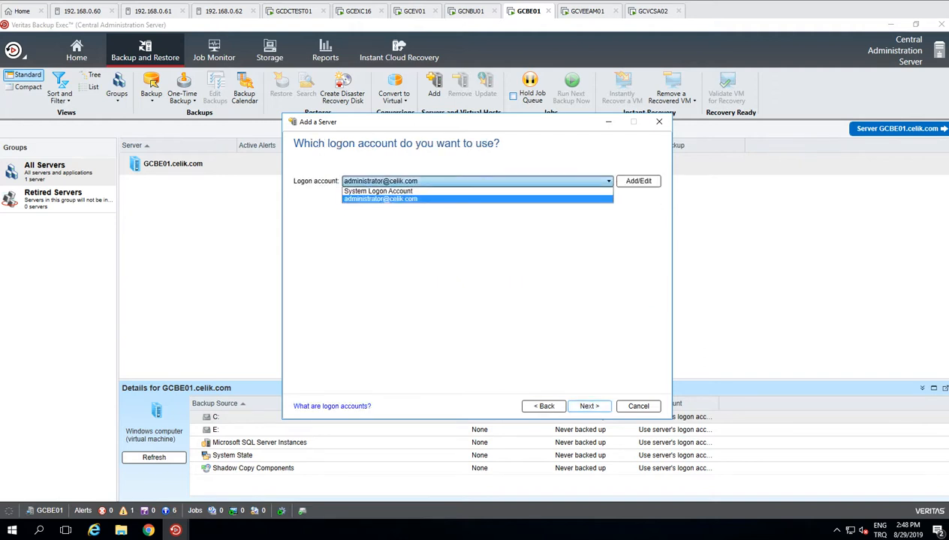
pyautogui.click(477, 199)
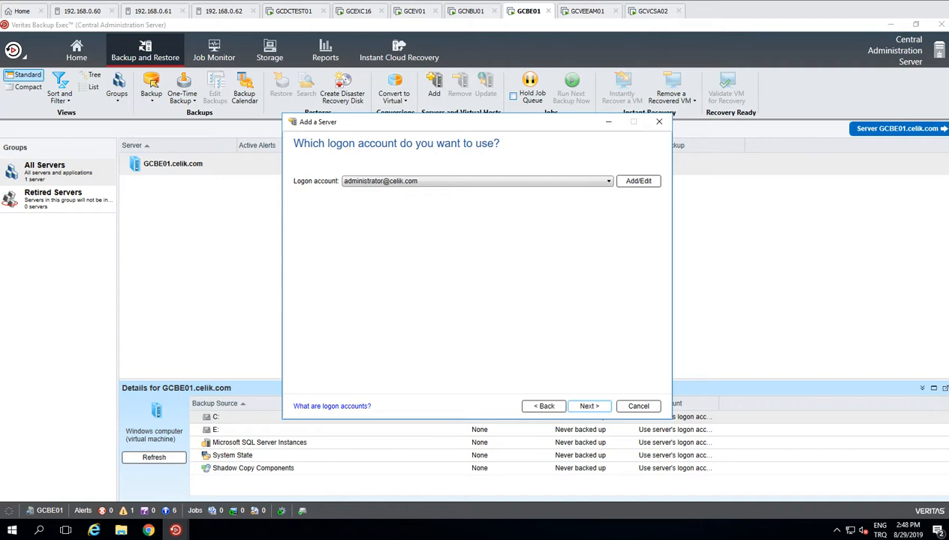
pyautogui.click(639, 181)
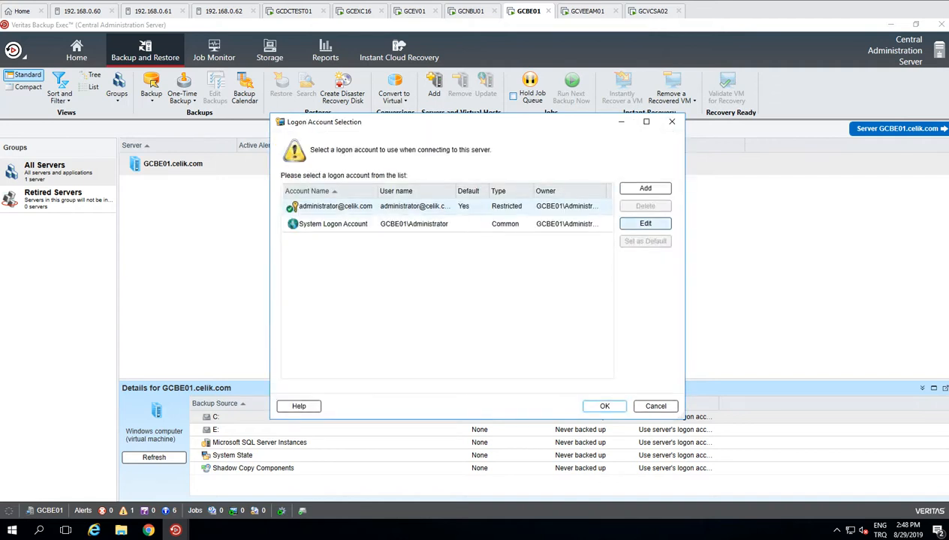
pyautogui.click(644, 187)
pyautogui.write('root')
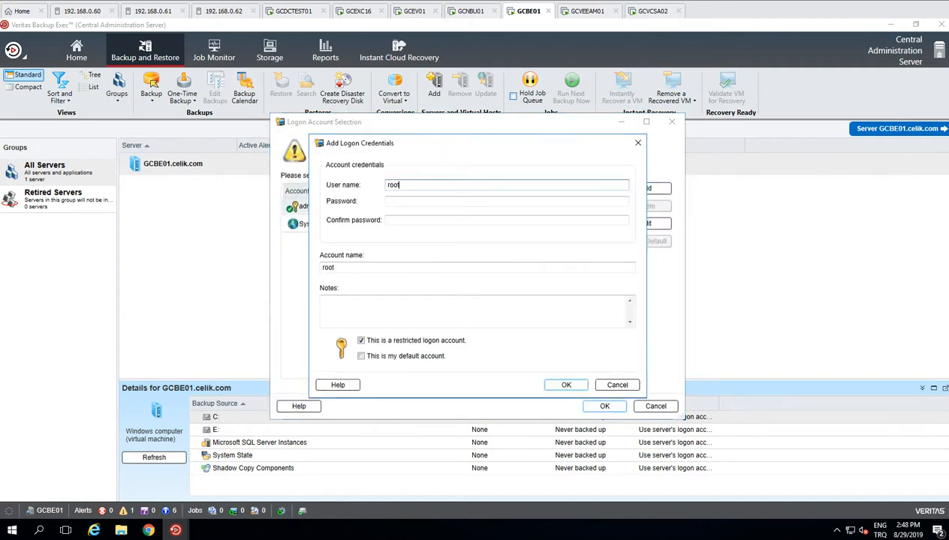
pyautogui.press('Tab')
pyautogui.write('••••••••••')
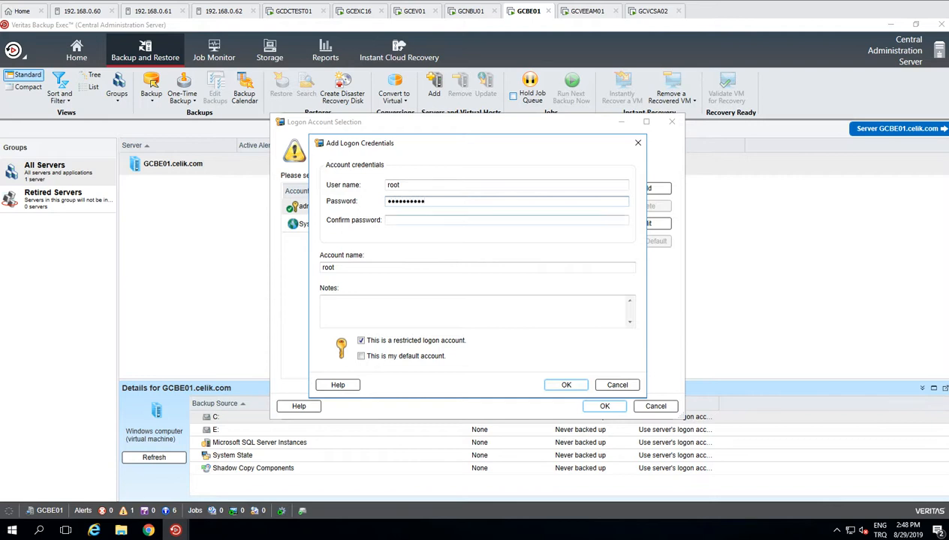
pyautogui.press('Tab')
pyautogui.write('••••••••••')
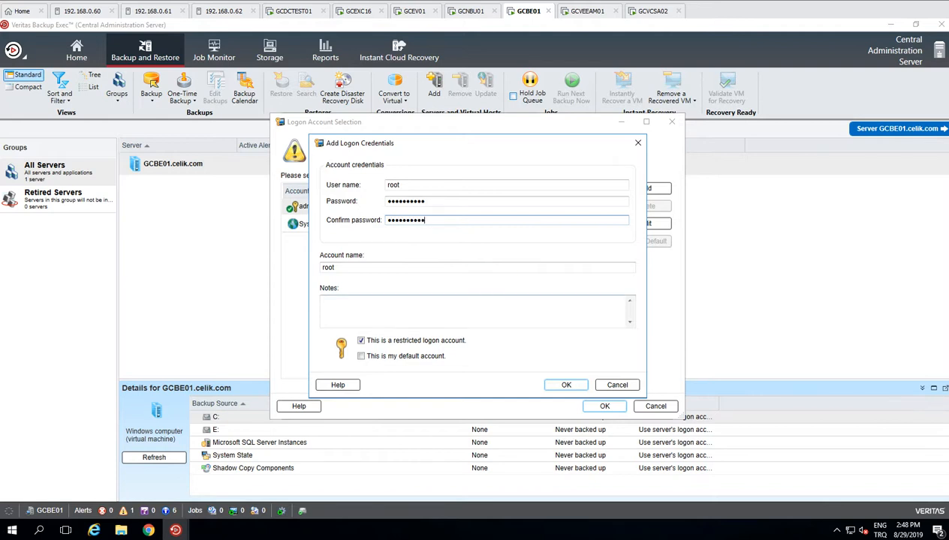
# Step: Re-enter the root password and confirmation, leaving the notes box empty
pyautogui.click(450, 310)
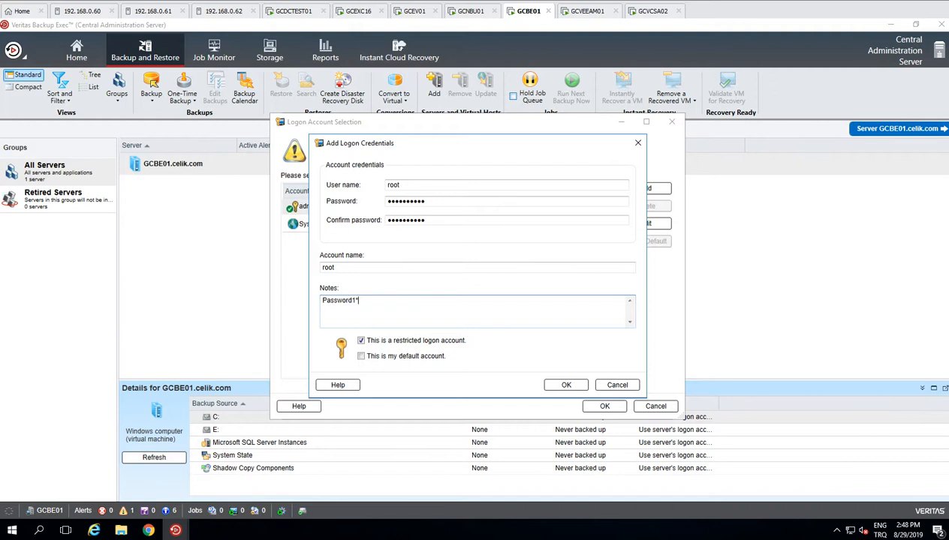
pyautogui.press('BackSpace')
pyautogui.press('BackSpace')
pyautogui.press('BackSpace')
pyautogui.press('BackSpace')
pyautogui.press('BackSpace')
pyautogui.press('BackSpace')
pyautogui.press('BackSpace')
pyautogui.press('BackSpace')
pyautogui.press('BackSpace')
pyautogui.hotkey('ctrl', 'a')
pyautogui.click(427, 201)
pyautogui.hotkey('ctrl', 'a')
pyautogui.hotkey('ctrl', 'v')
pyautogui.click(426, 220)
pyautogui.hotkey('ctrl', 'a')
pyautogui.hotkey('ctrl', 'v')
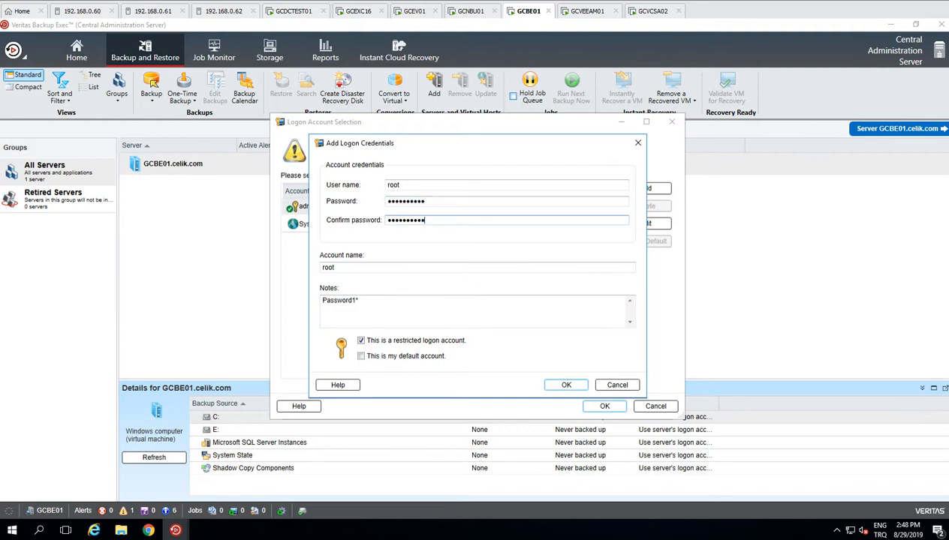
pyautogui.press('Tab')
pyautogui.press('Tab')
pyautogui.press('BackSpace')
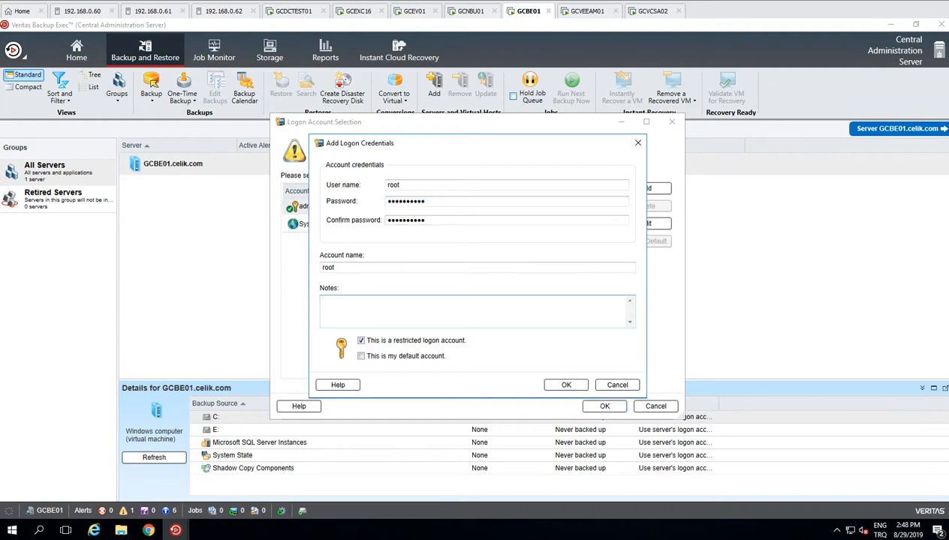
# Step: Make root the default account, save it, and view host 192.168.0.61's virtual machines
pyautogui.click(361, 357)
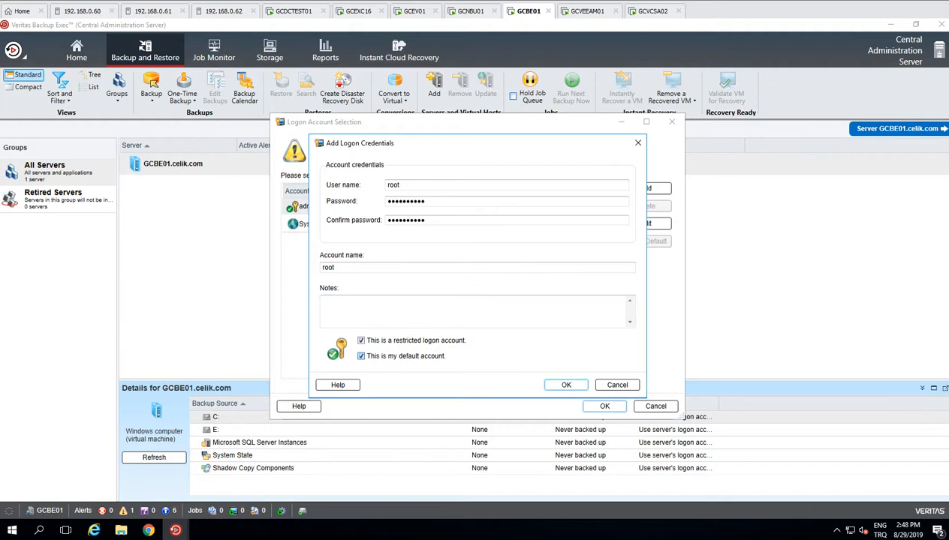
pyautogui.press('Return')
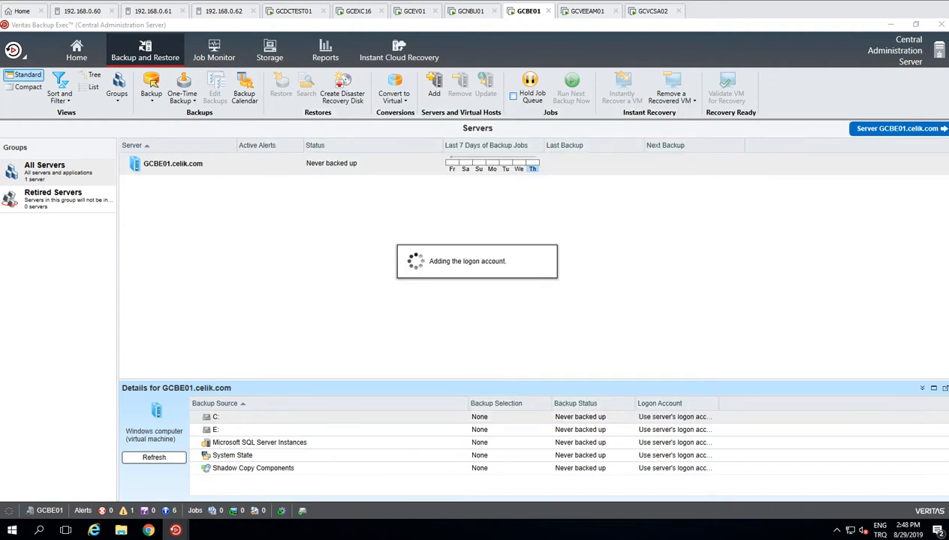
pyautogui.click(154, 10)
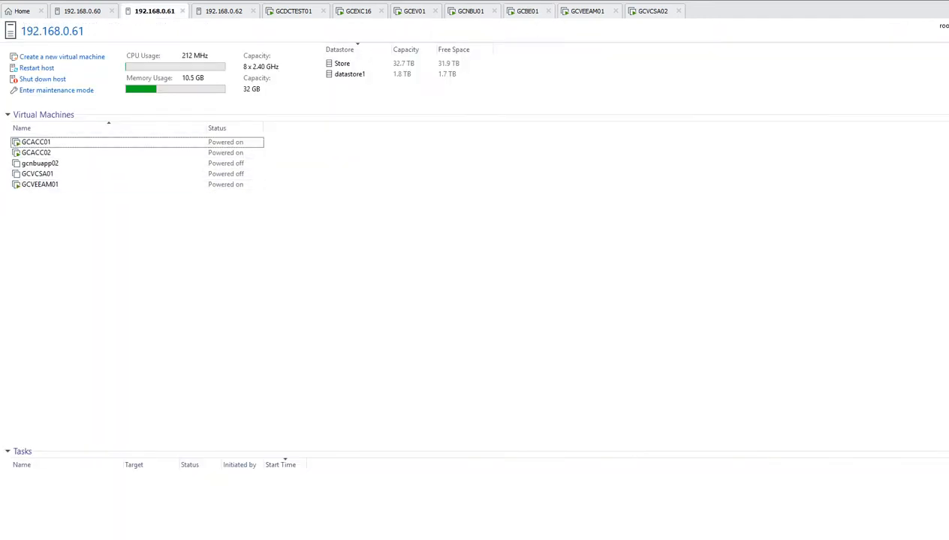
# Step: Compare the VM lists of hosts 192.168.0.62, .60 and .61, ending on .62
pyautogui.click(224, 12)
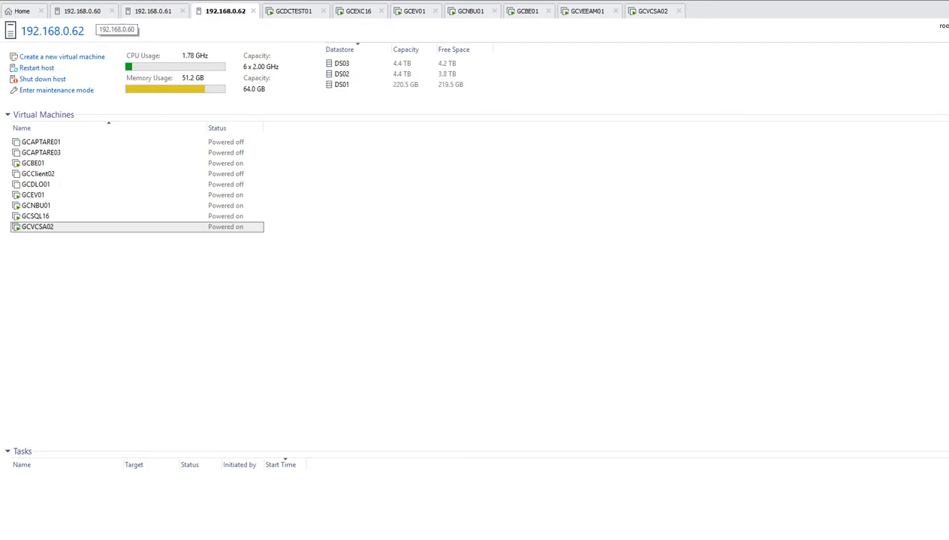
pyautogui.click(85, 11)
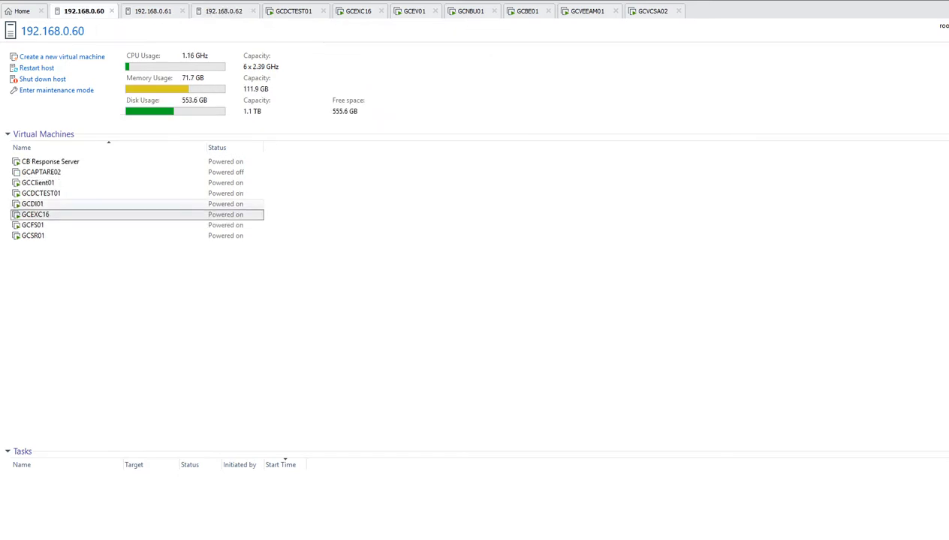
pyautogui.click(154, 11)
pyautogui.click(224, 11)
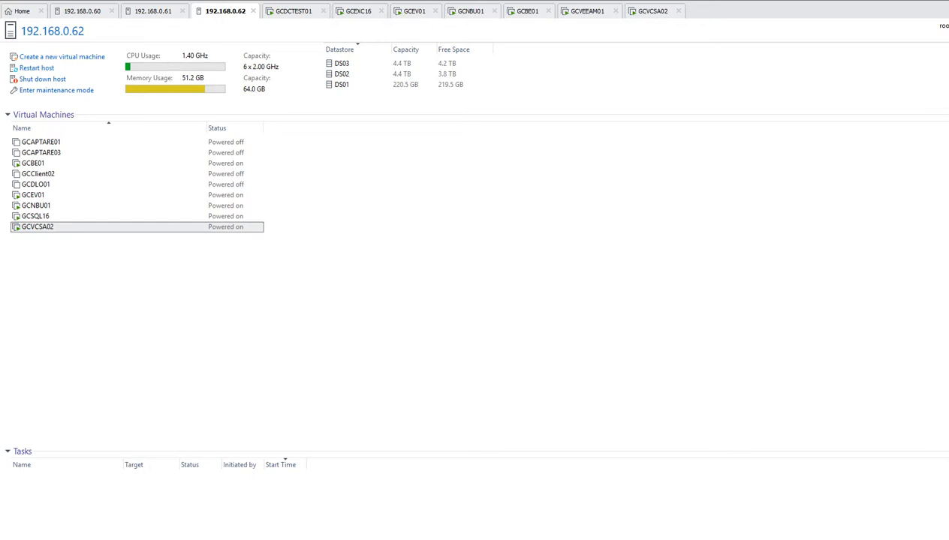
# Step: Assign the root logon account to ESX host 192.168.0.61 and continue past the Summary page
pyautogui.click(527, 11)
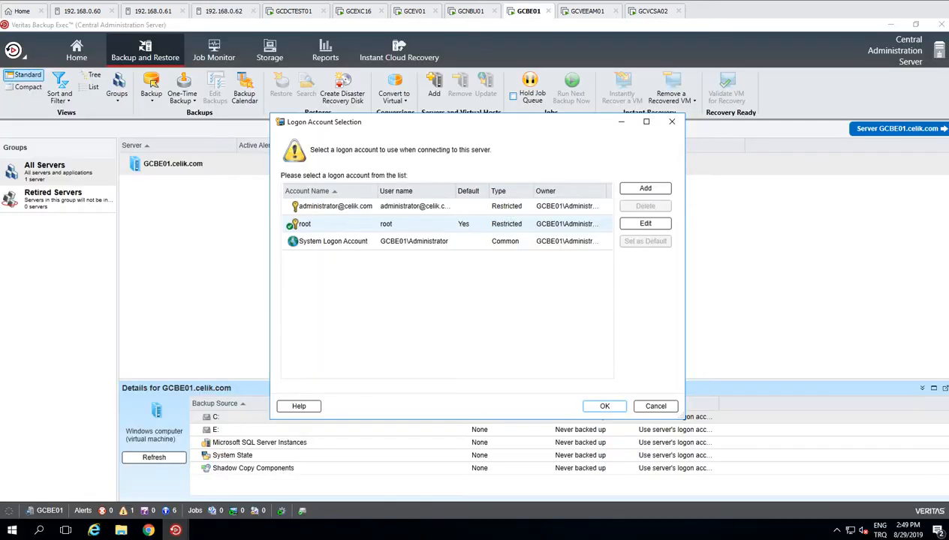
pyautogui.click(335, 207)
pyautogui.click(304, 224)
pyautogui.click(605, 406)
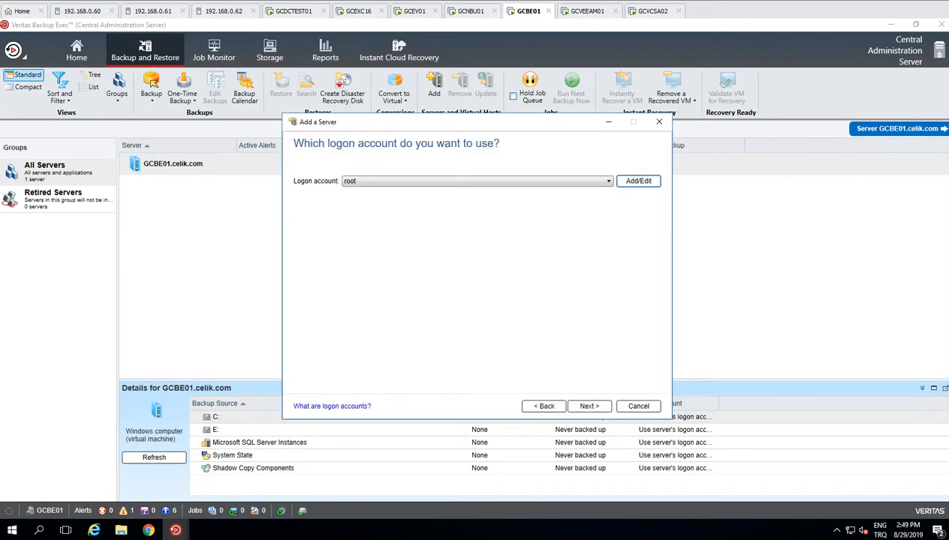
pyautogui.click(477, 180)
pyautogui.click(450, 207)
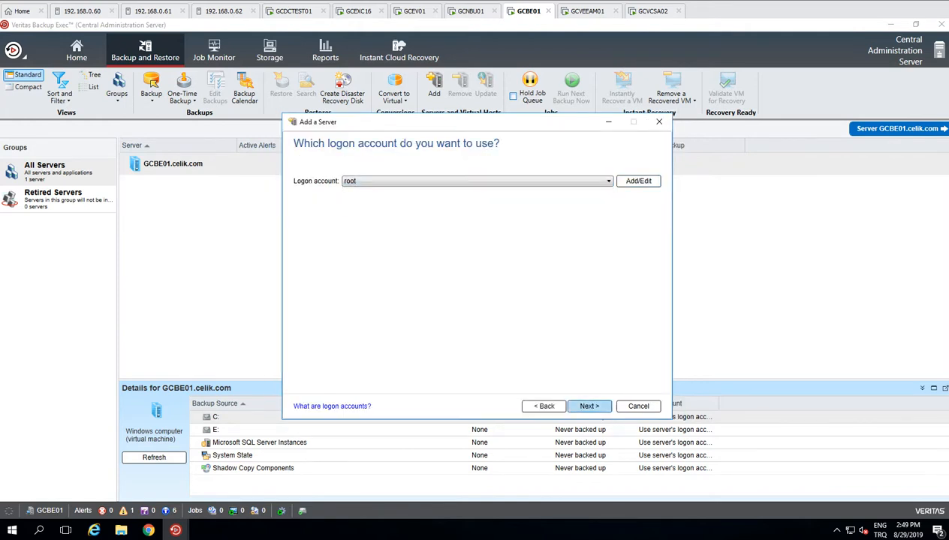
pyautogui.click(589, 406)
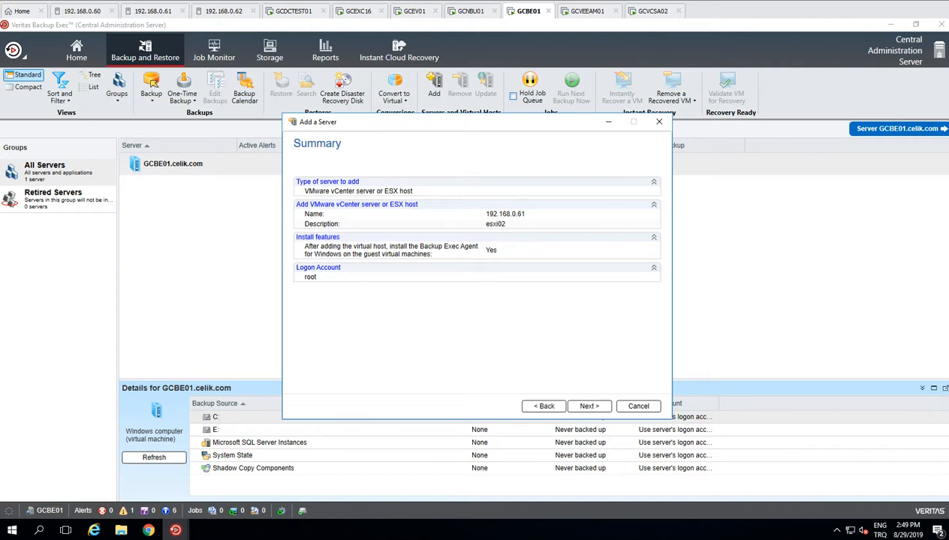
pyautogui.click(589, 406)
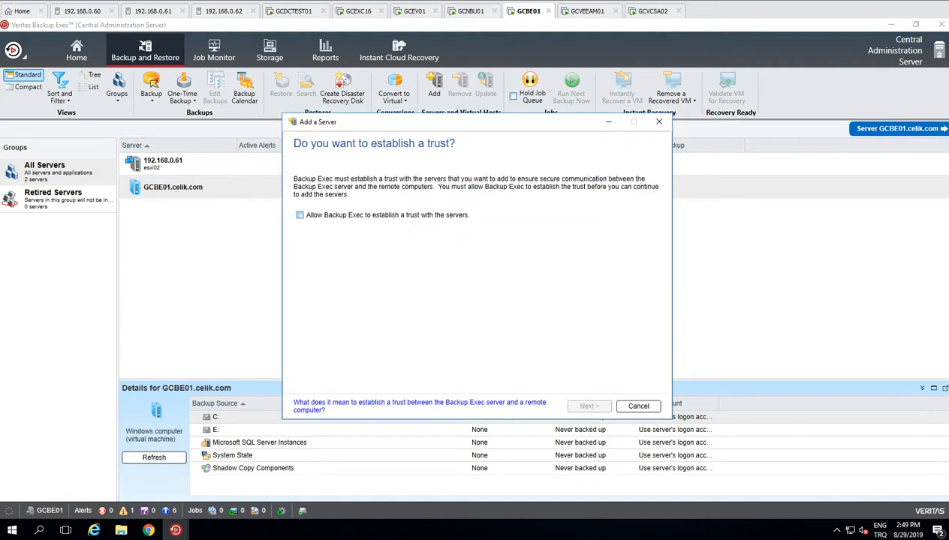
# Step: Allow Backup Exec to establish trust, tick GCVCSA01 for the agent, then select it on host 192.168.0.61
pyautogui.click(301, 216)
pyautogui.click(589, 406)
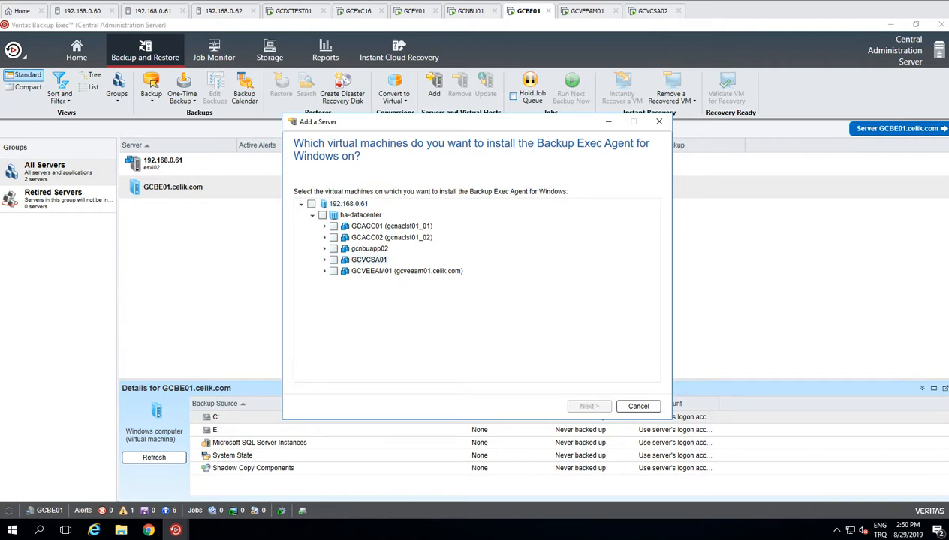
pyautogui.click(334, 260)
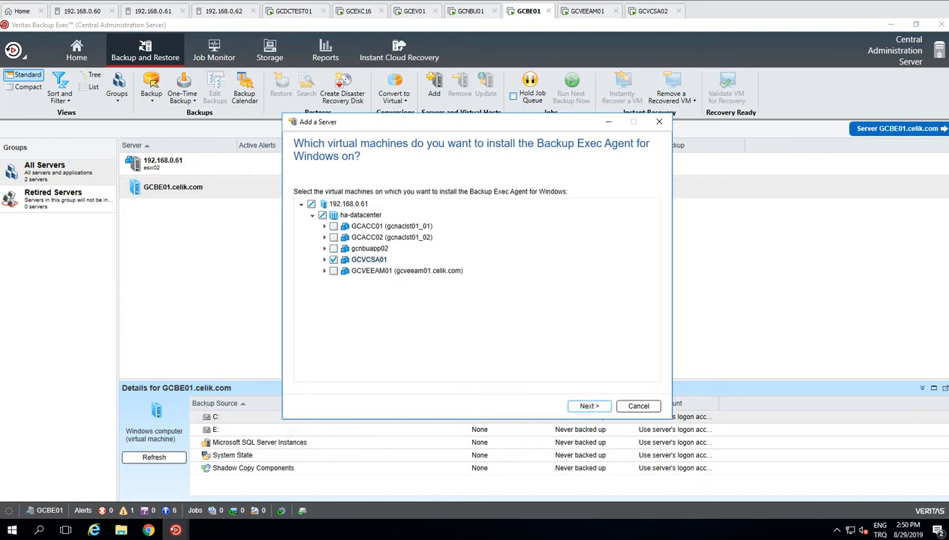
pyautogui.click(154, 11)
pyautogui.click(39, 174)
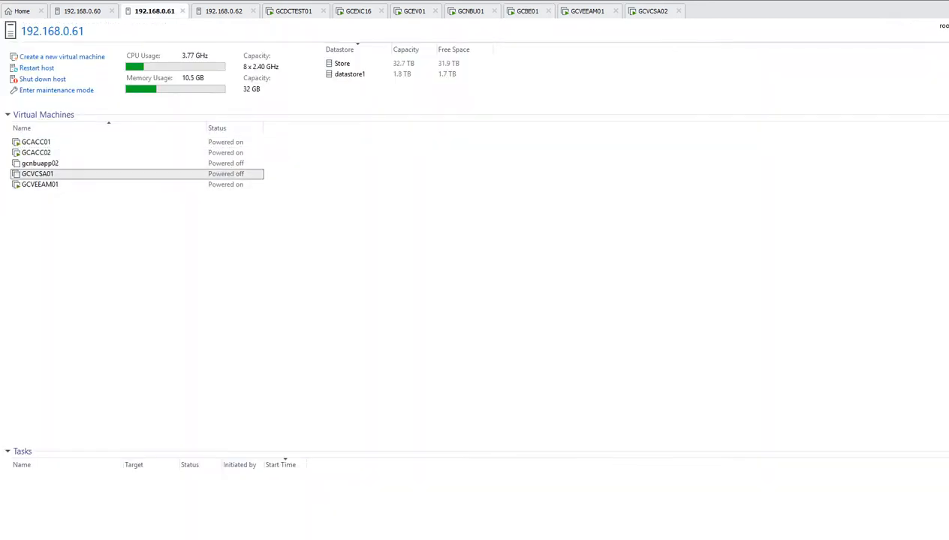
# Step: Give GCVCSA01 8 GB memory, 1 processor with 1 core, then power it on
pyautogui.doubleClick(39, 174)
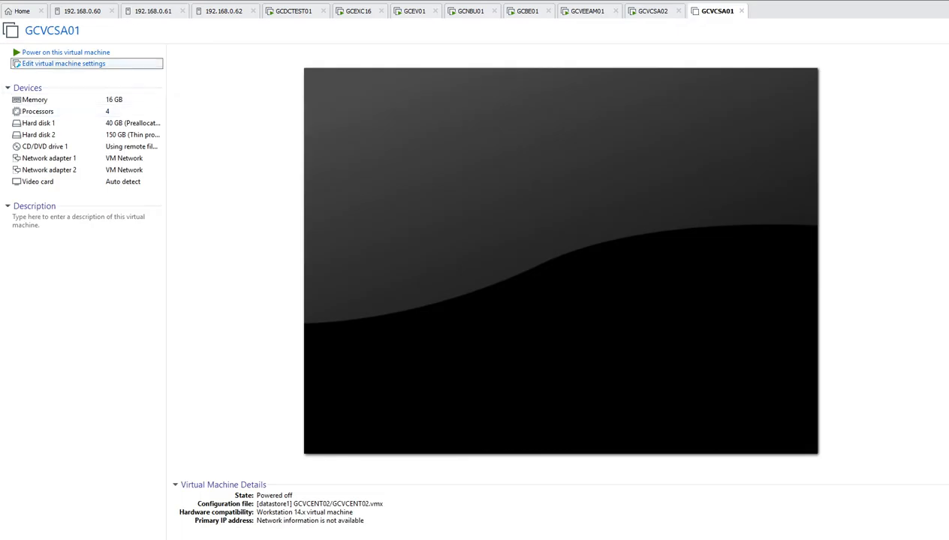
pyautogui.click(64, 63)
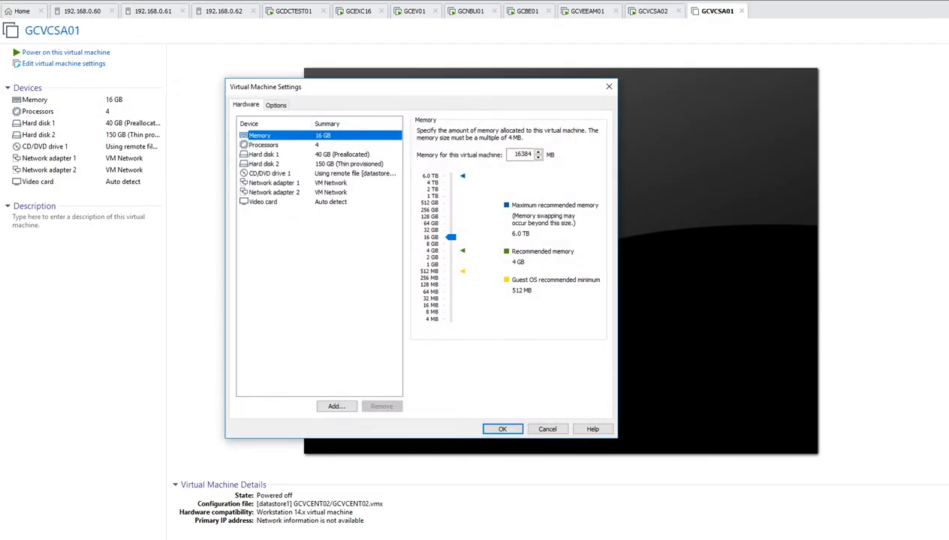
pyautogui.click(451, 245)
pyautogui.click(264, 145)
pyautogui.click(529, 147)
pyautogui.click(528, 156)
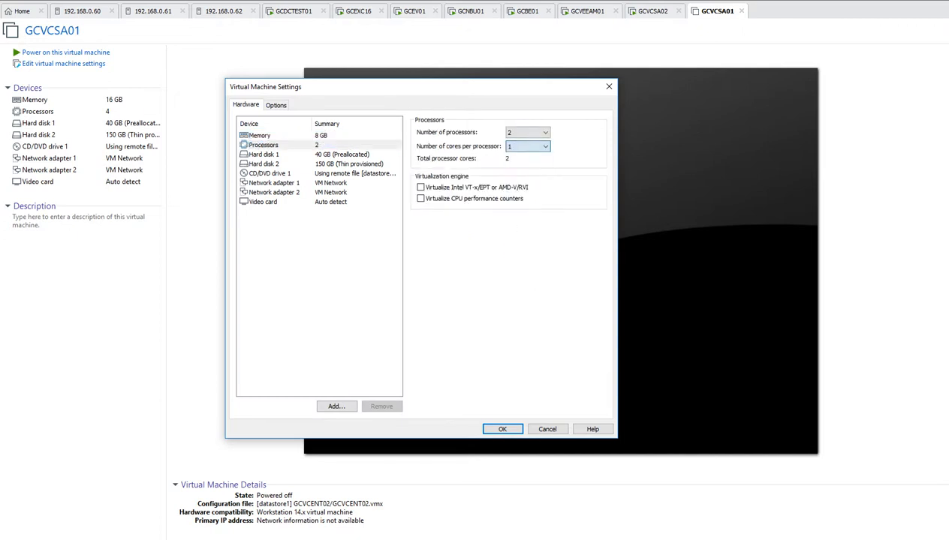
pyautogui.click(529, 133)
pyautogui.click(528, 143)
pyautogui.click(502, 429)
pyautogui.click(66, 52)
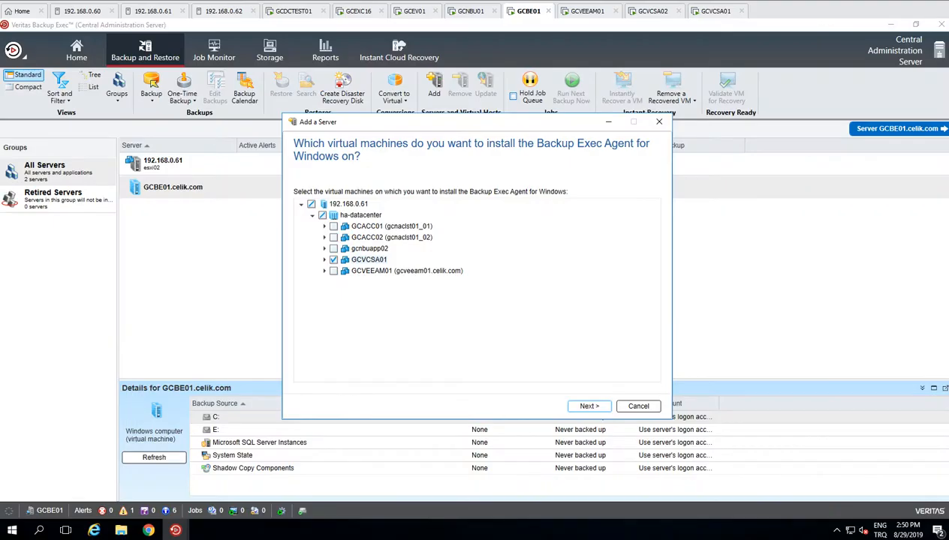
# Step: Advance the wizard to find GCVCSA01 listed Offline, then view its booting console
pyautogui.click(590, 406)
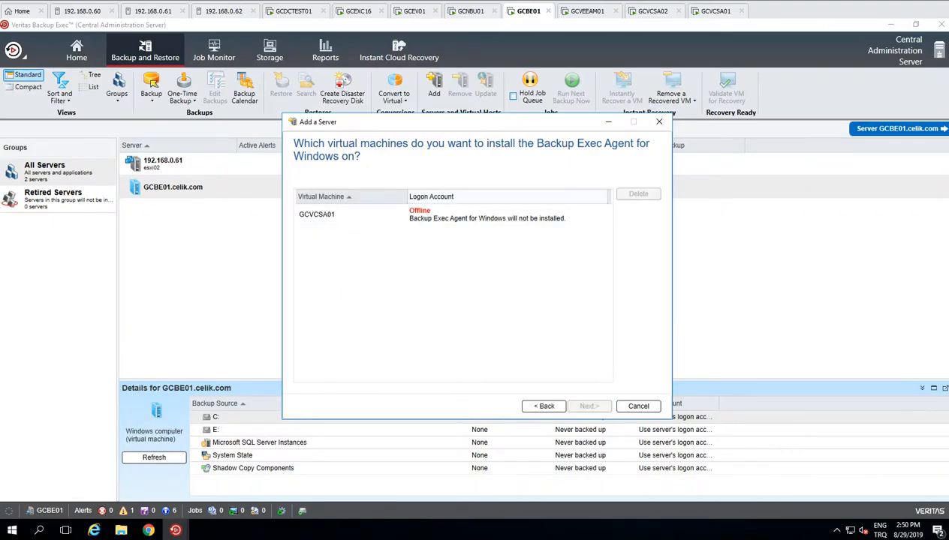
pyautogui.click(451, 216)
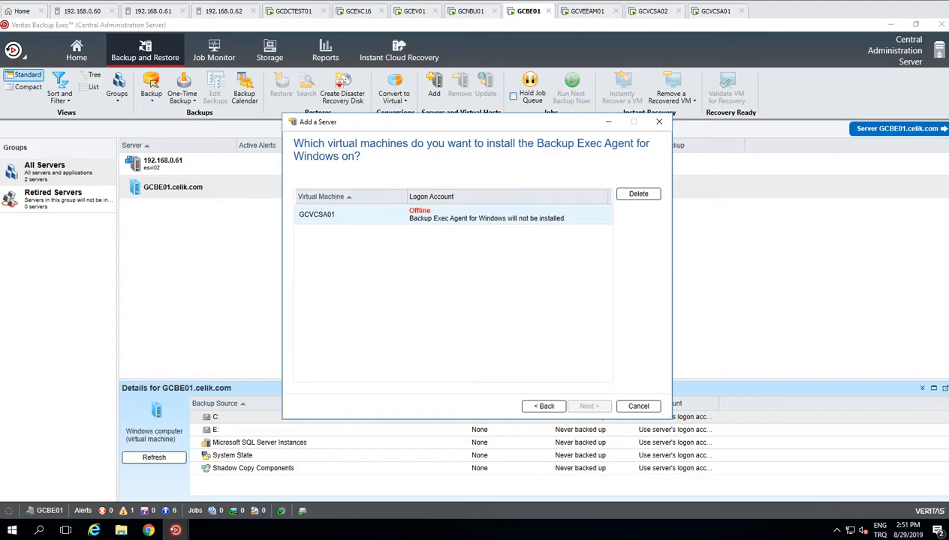
pyautogui.click(716, 11)
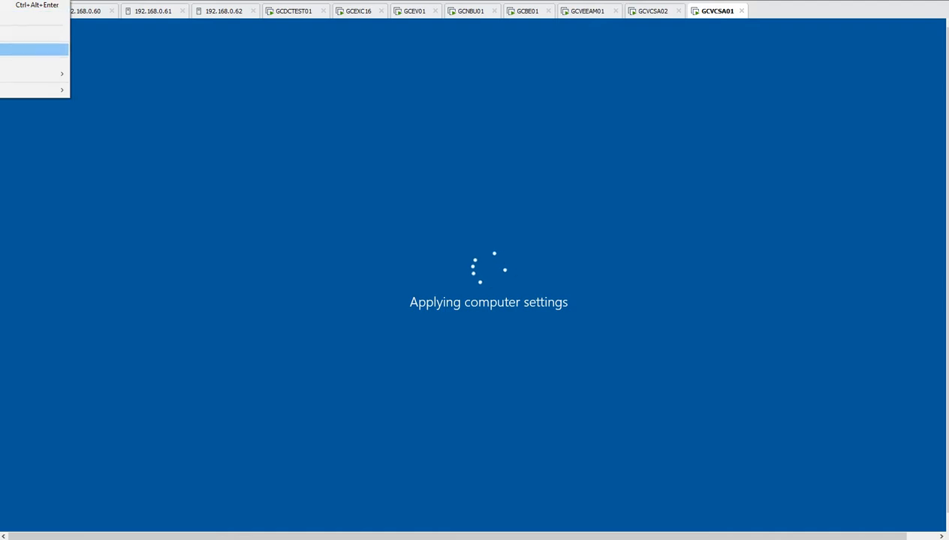
# Step: Sign in to GCVCSA01 as Administrator with Ctrl+Alt+Del and the account password, then return to GCBE01
pyautogui.click(22, 49)
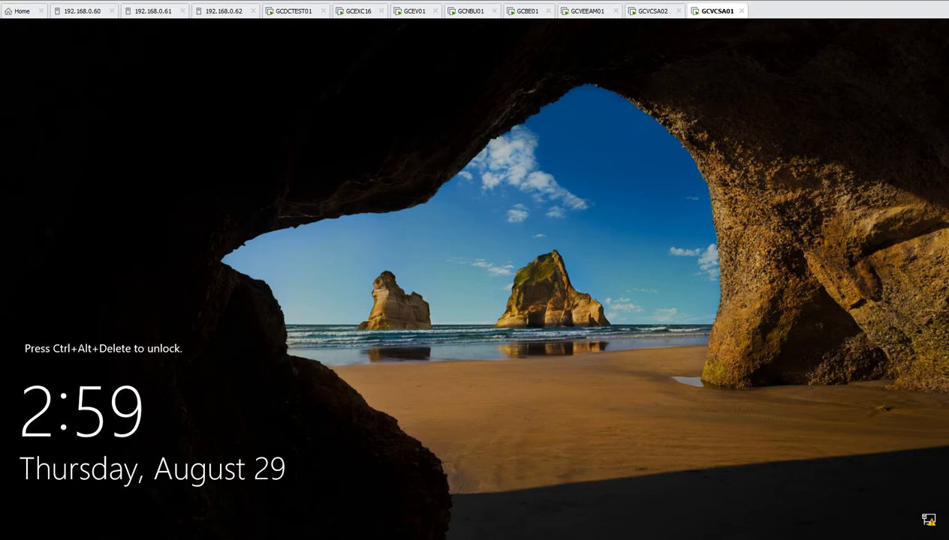
pyautogui.hotkey('ctrl', 'alt', 'Delete')
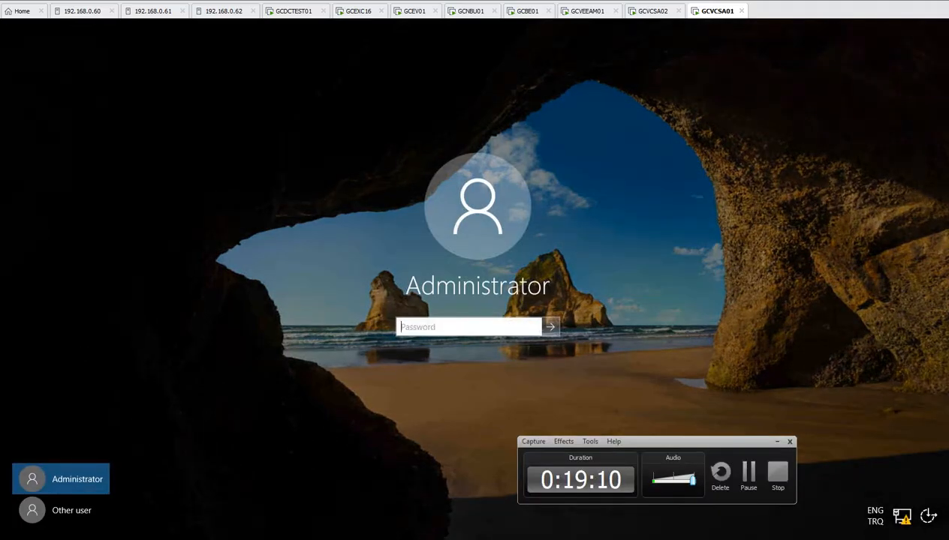
pyautogui.write('•••••')
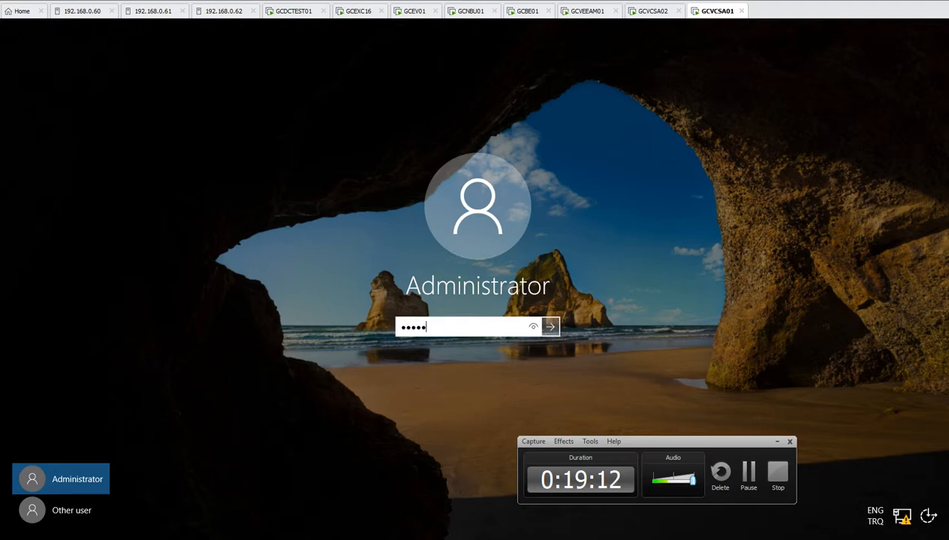
pyautogui.write('•••')
pyautogui.press('Return')
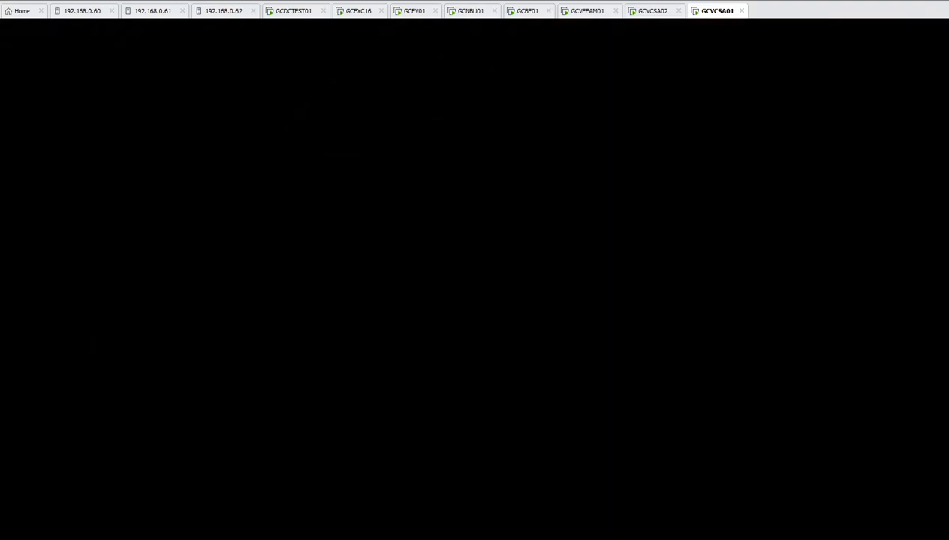
pyautogui.click(527, 11)
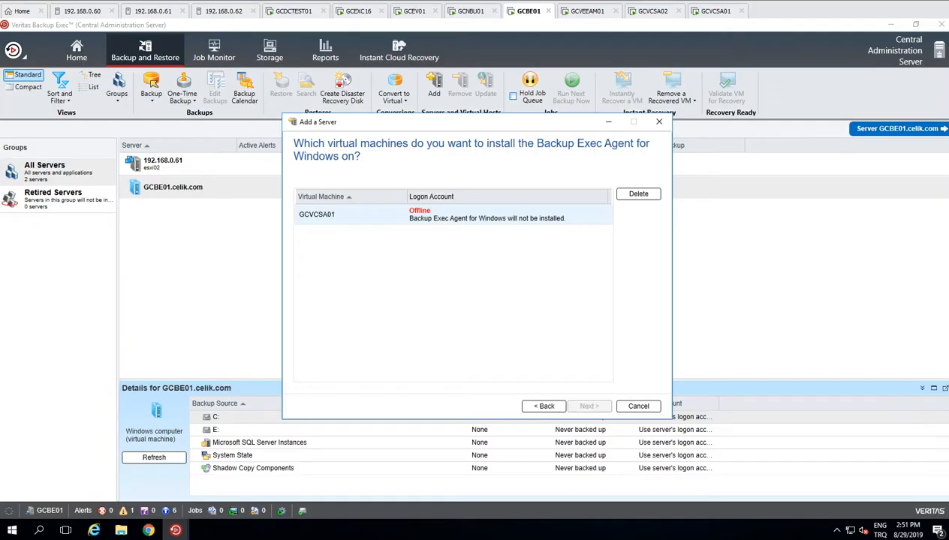
# Step: Step Back, Next, then Back in Add a Server to return to the virtual machine tree
pyautogui.click(544, 406)
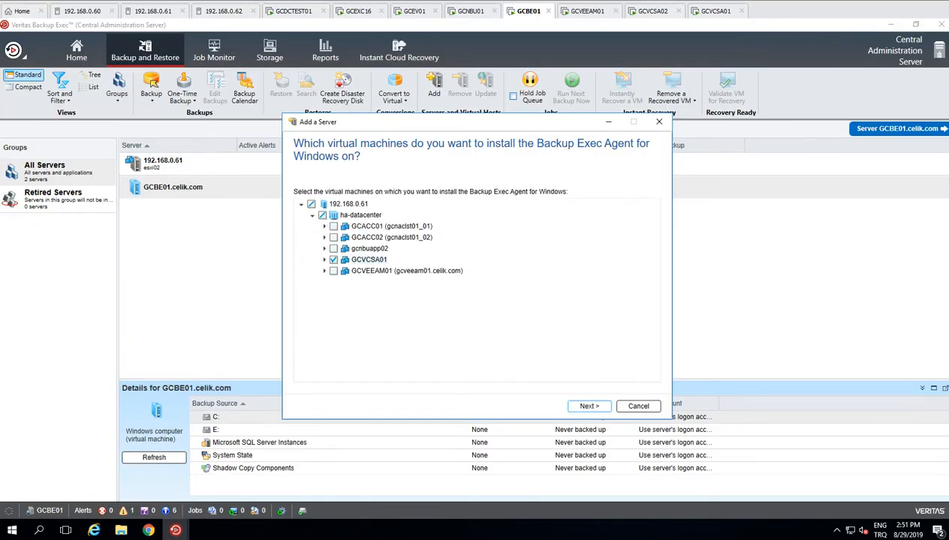
pyautogui.click(590, 407)
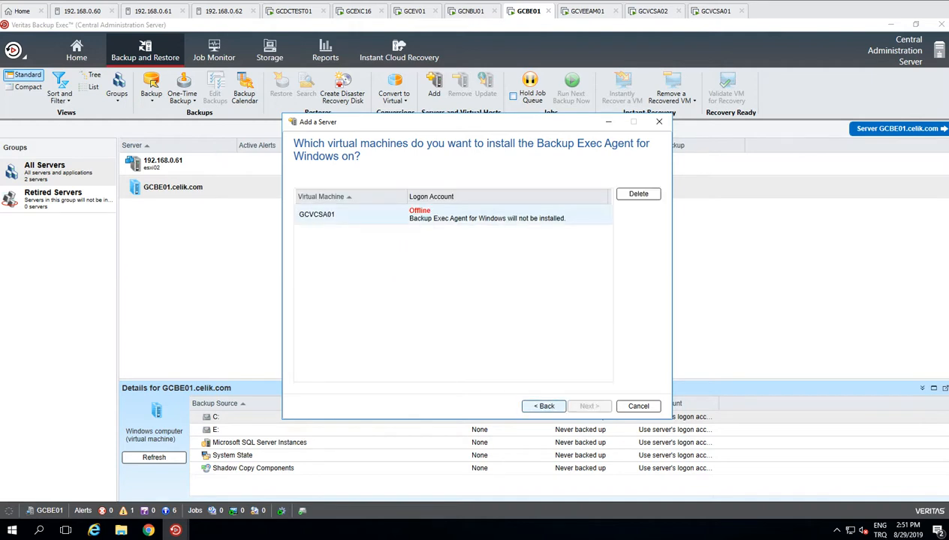
pyautogui.click(544, 406)
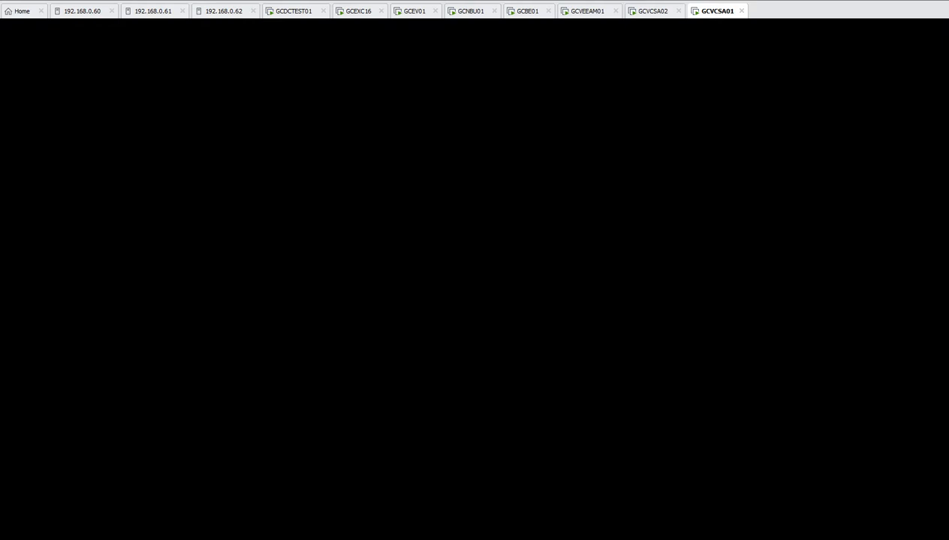
# Step: Dismiss the guest security screen, reopen GCVCSA01 from host 192.168.0.61, and return to GCBE01
pyautogui.press('Escape')
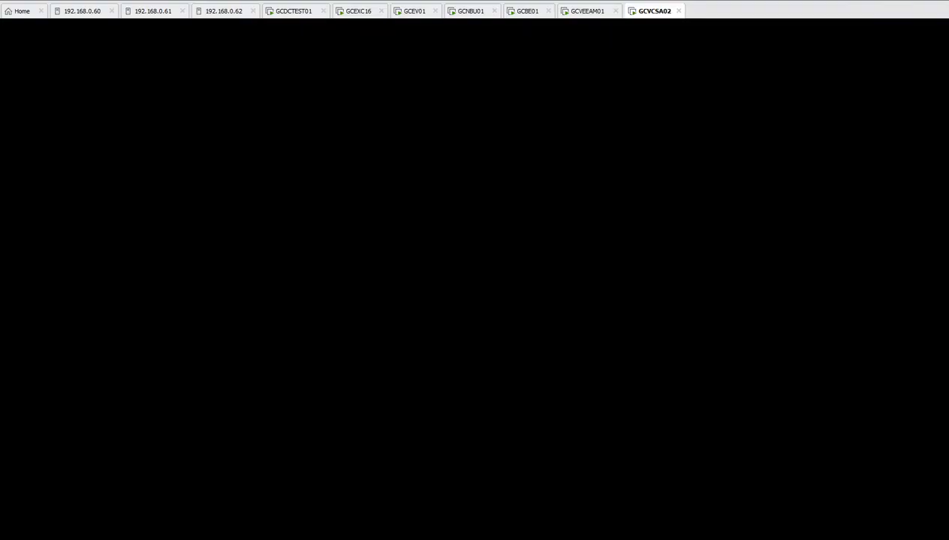
pyautogui.click(154, 11)
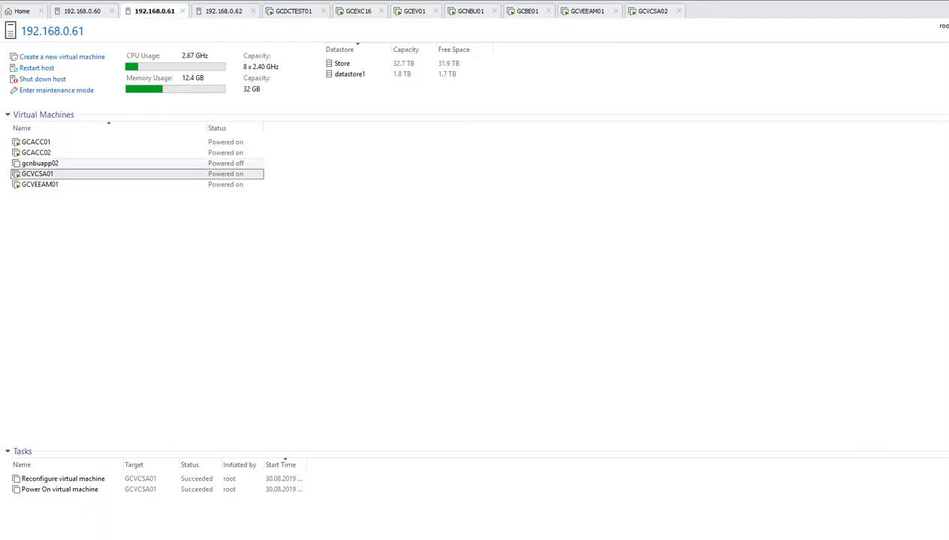
pyautogui.doubleClick(37, 174)
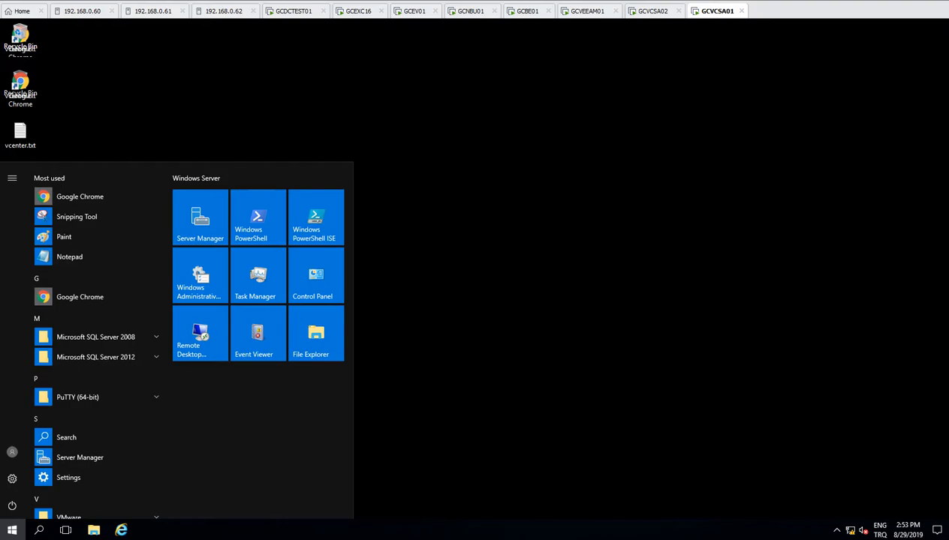
pyautogui.click(528, 11)
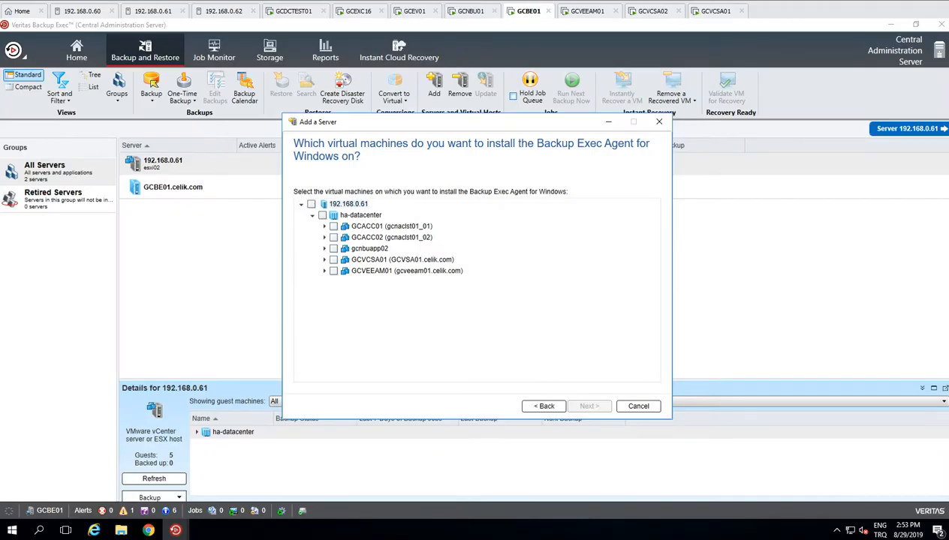
# Step: Tick the now-Online GCVCSA01 and give it the domain administrator logon account
pyautogui.click(333, 259)
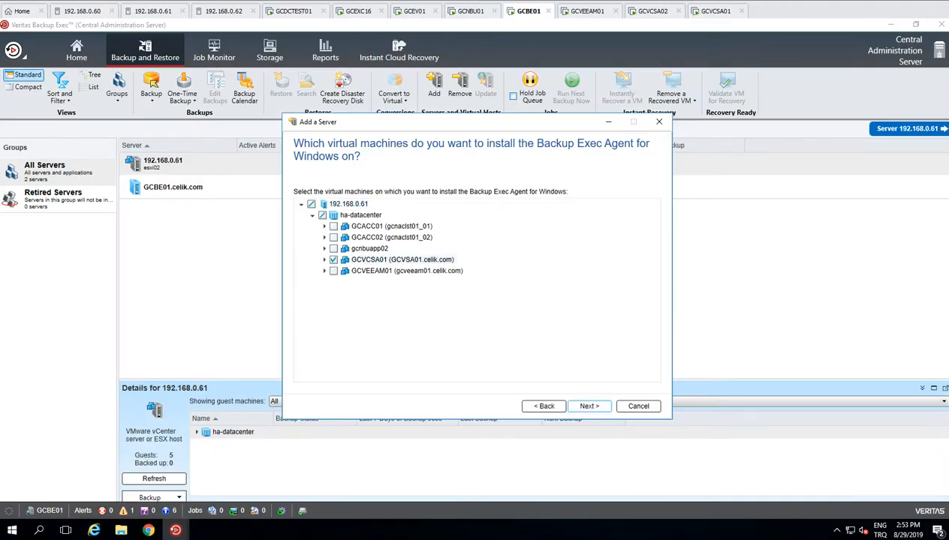
pyautogui.press('Right')
pyautogui.press('Return')
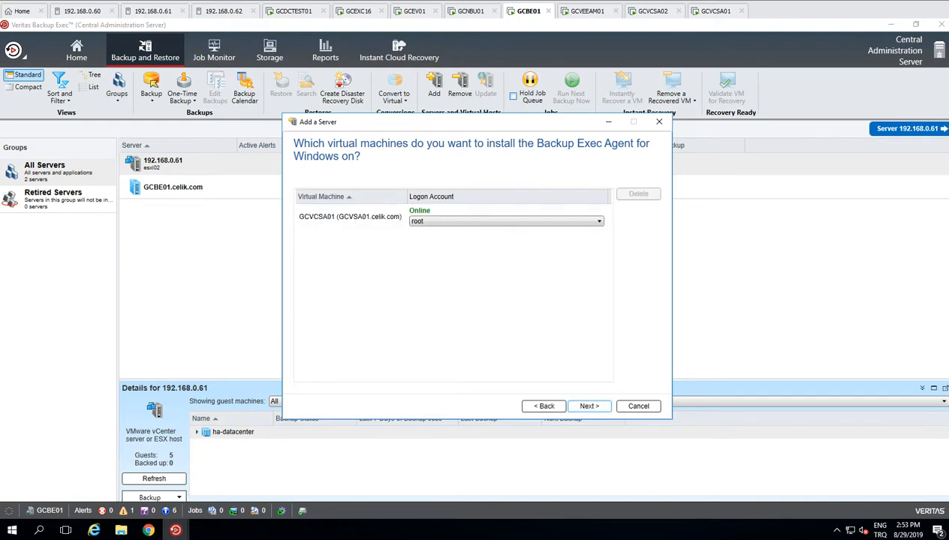
pyautogui.click(453, 222)
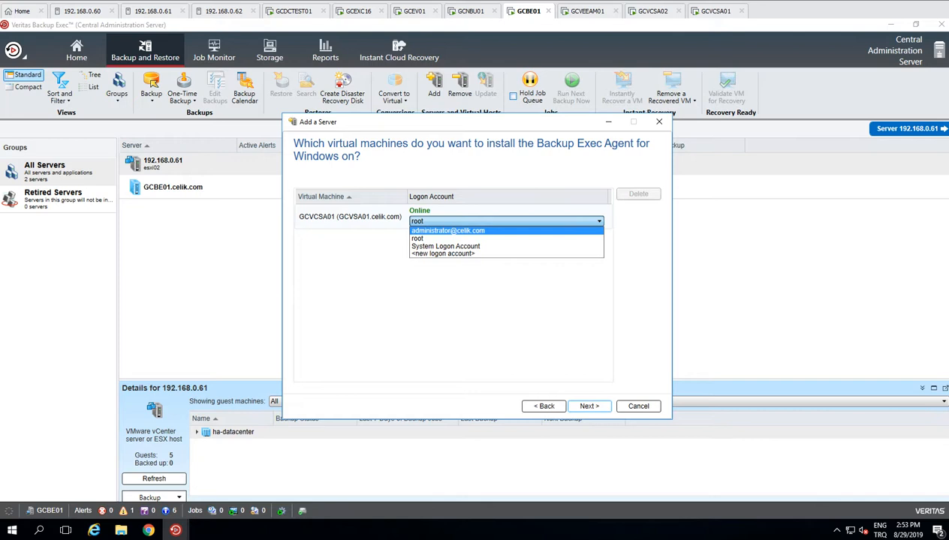
pyautogui.click(448, 230)
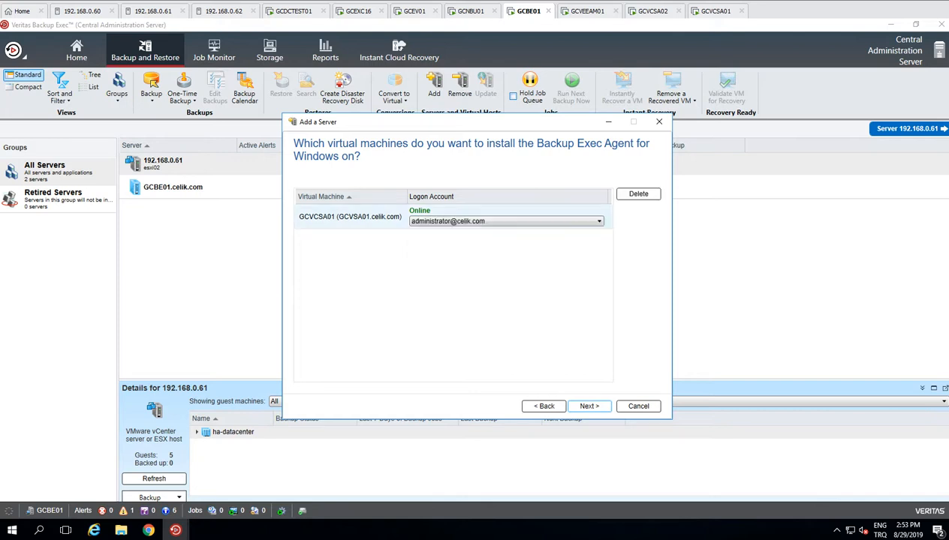
pyautogui.click(588, 407)
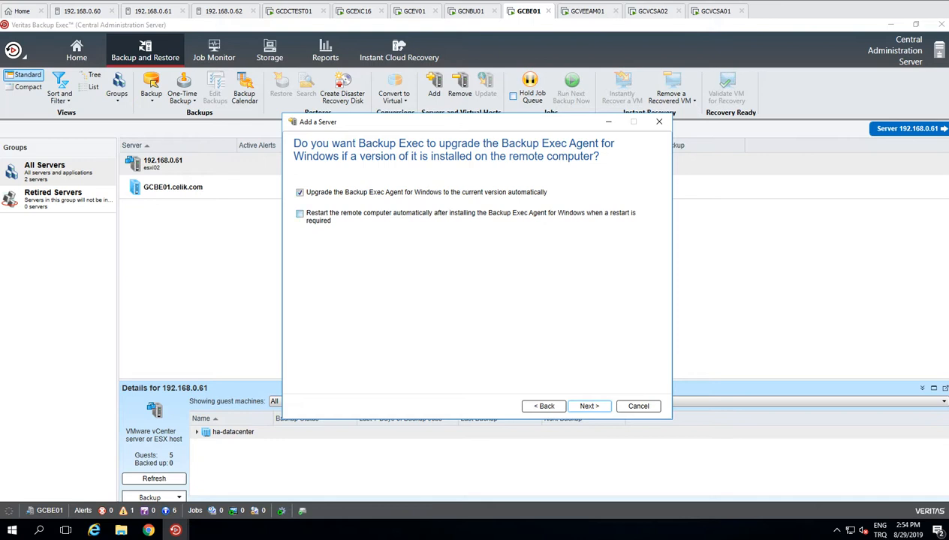
# Step: Enable automatic remote restart, install the Agent for Windows on GCVCSA01, and minimize the progress window
pyautogui.click(300, 214)
pyautogui.click(589, 406)
pyautogui.click(589, 406)
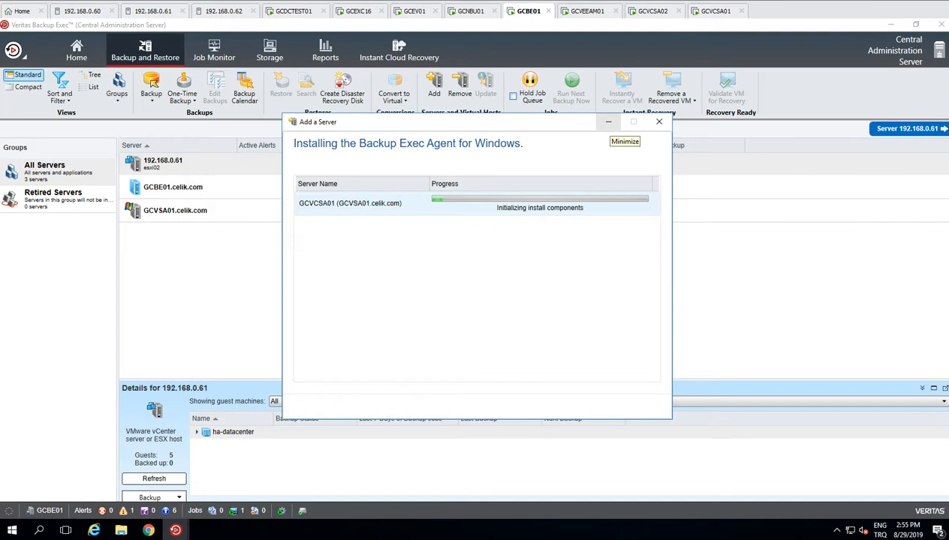
pyautogui.click(608, 121)
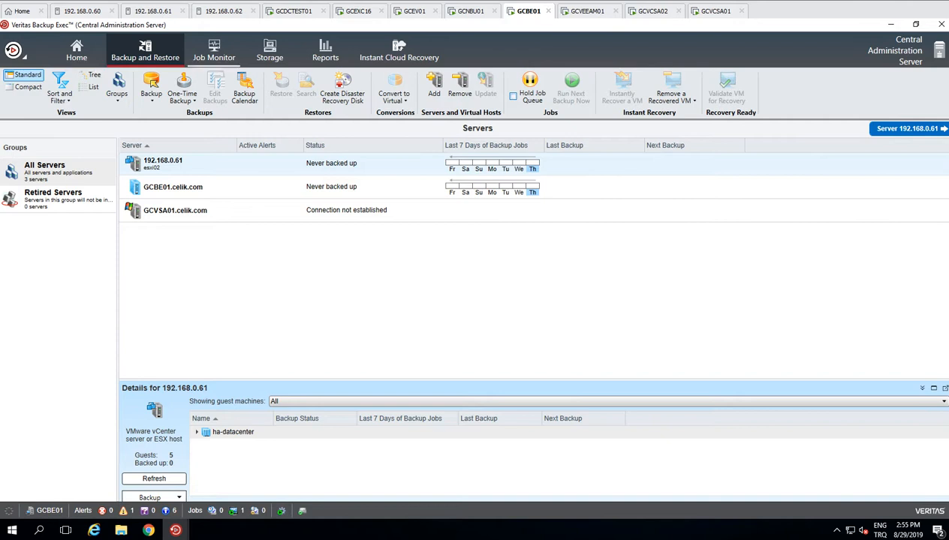
# Step: Review the GCVCSA01 install job in Job Monitor, then show the Storage view with DDS01
pyautogui.click(214, 50)
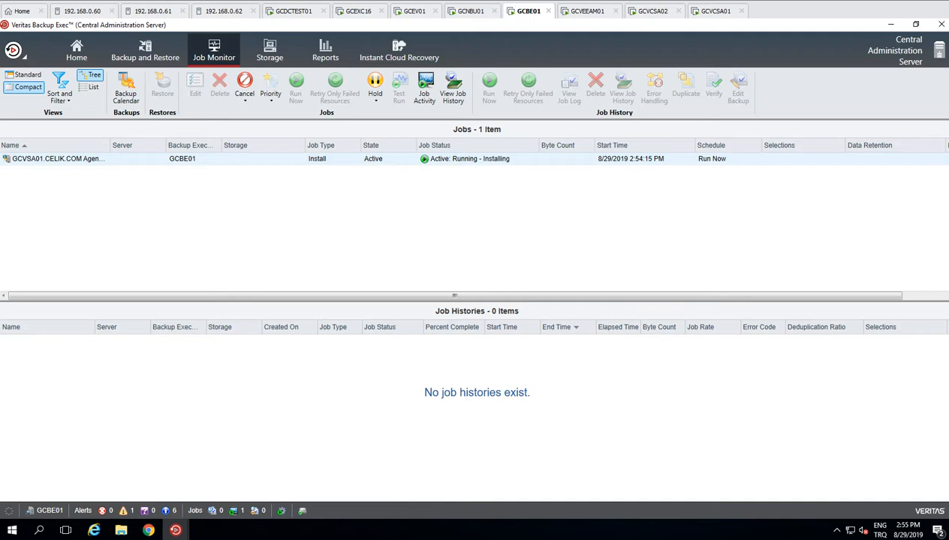
pyautogui.click(269, 51)
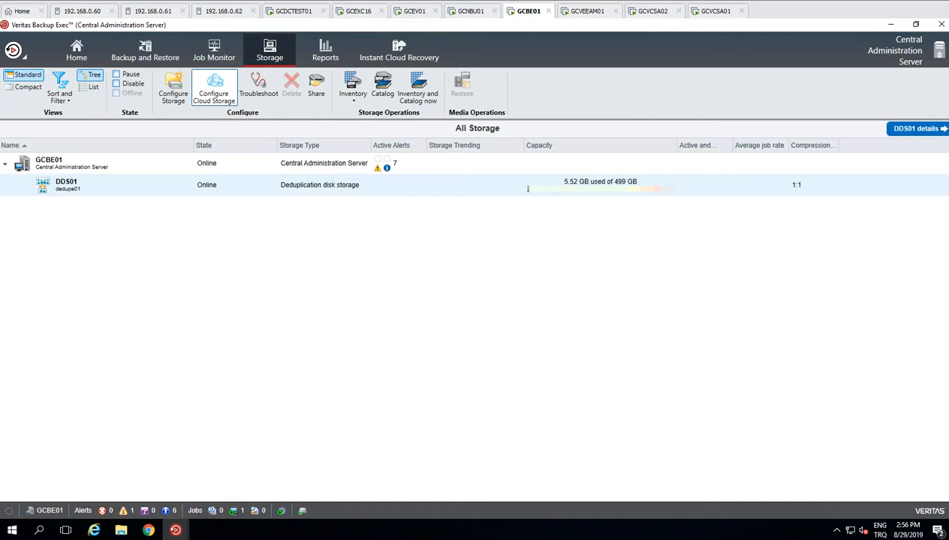
# Step: Start a new cloud storage device with the default name and Azure as the provider
pyautogui.click(214, 89)
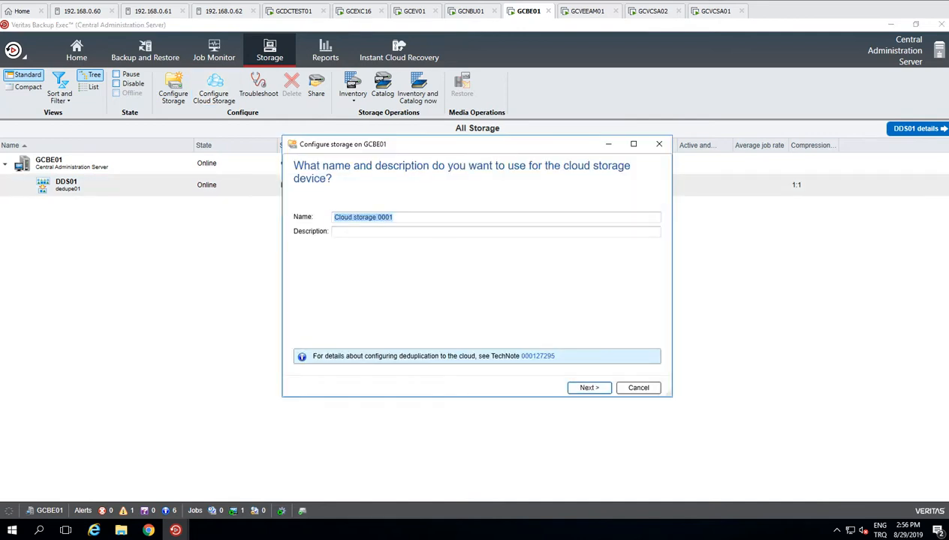
pyautogui.press('Return')
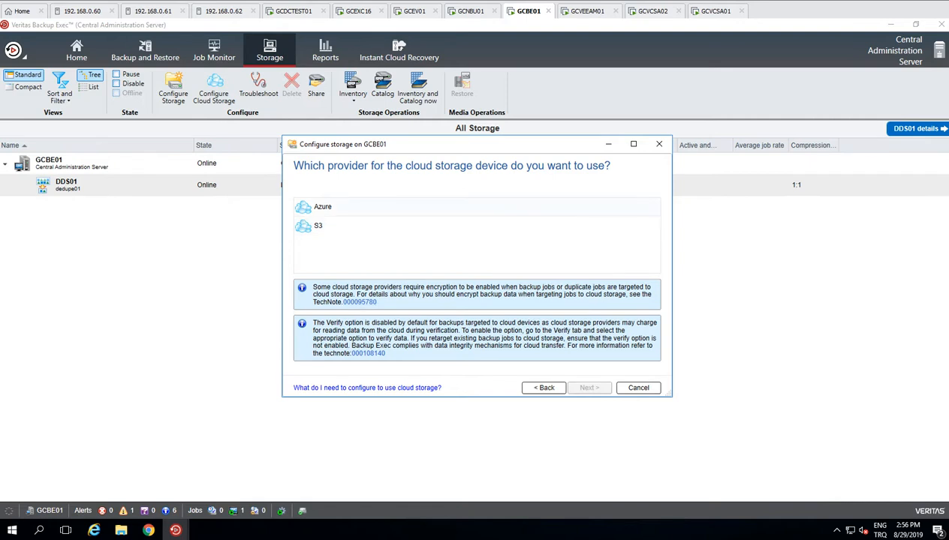
pyautogui.click(323, 207)
pyautogui.click(589, 387)
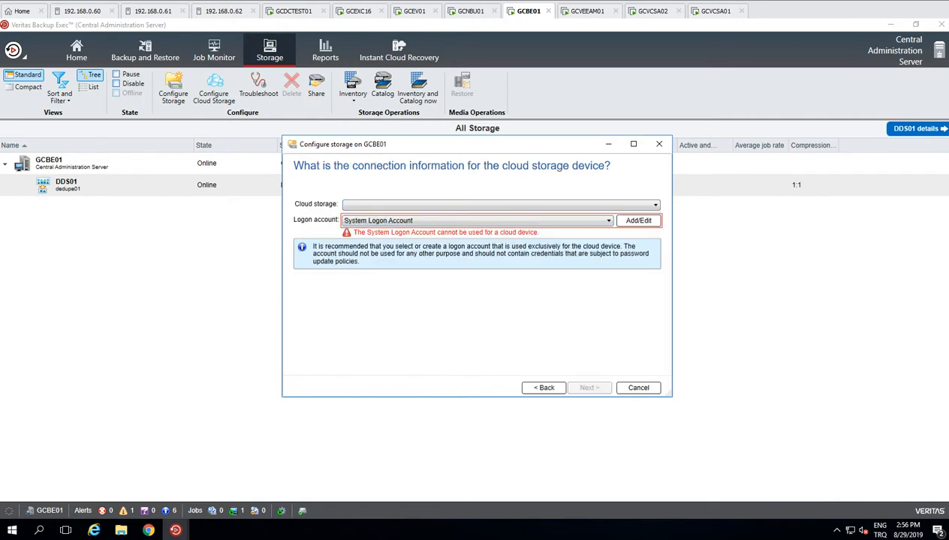
# Step: Glance at the cloud storage region list, back out and cancel the wizard, then go to Reports
pyautogui.click(501, 205)
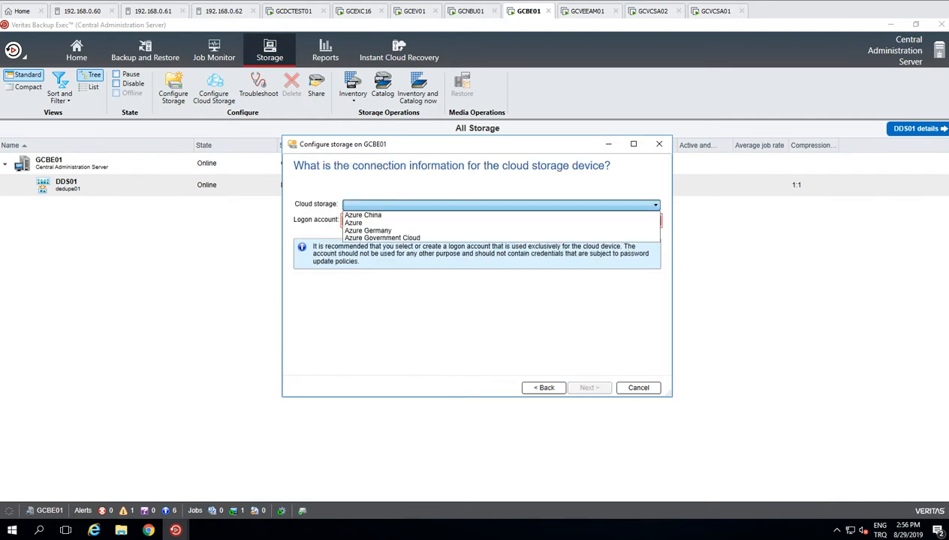
pyautogui.click(499, 312)
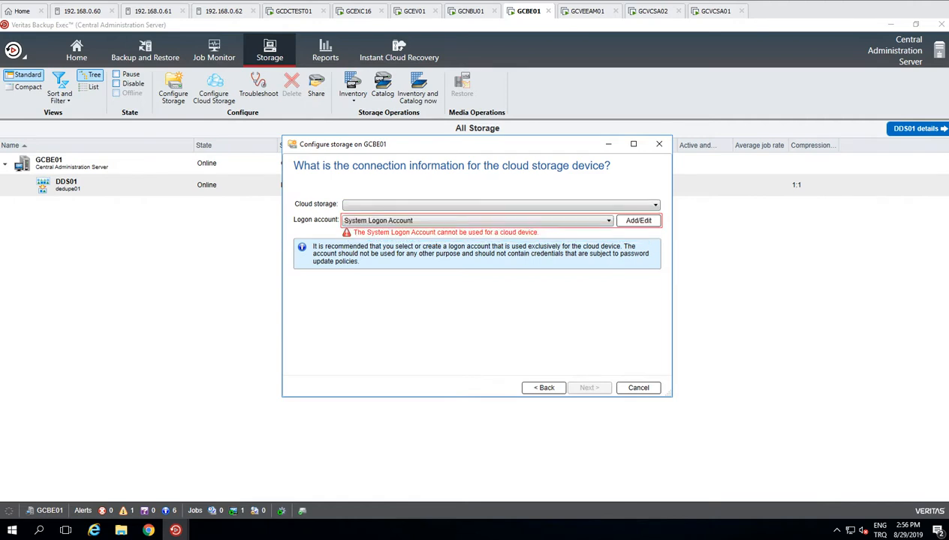
pyautogui.click(544, 387)
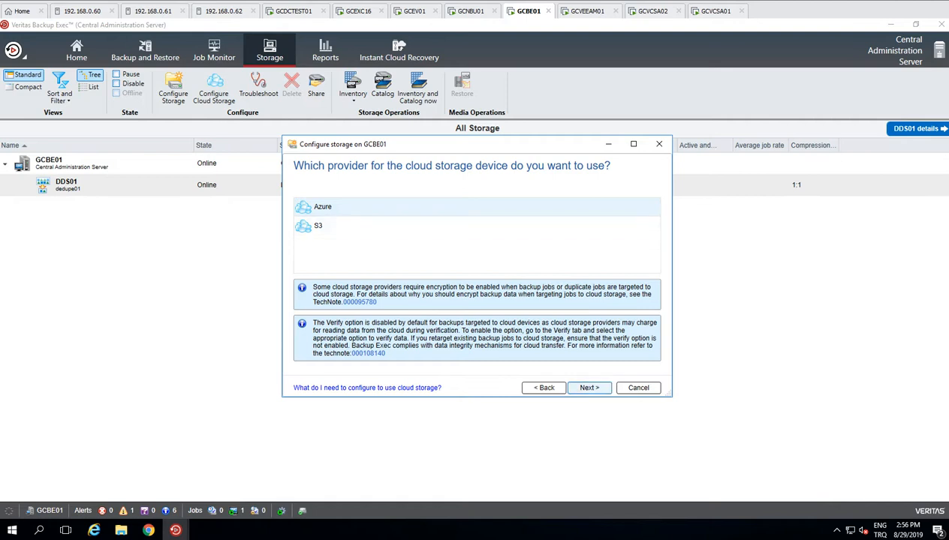
pyautogui.click(589, 388)
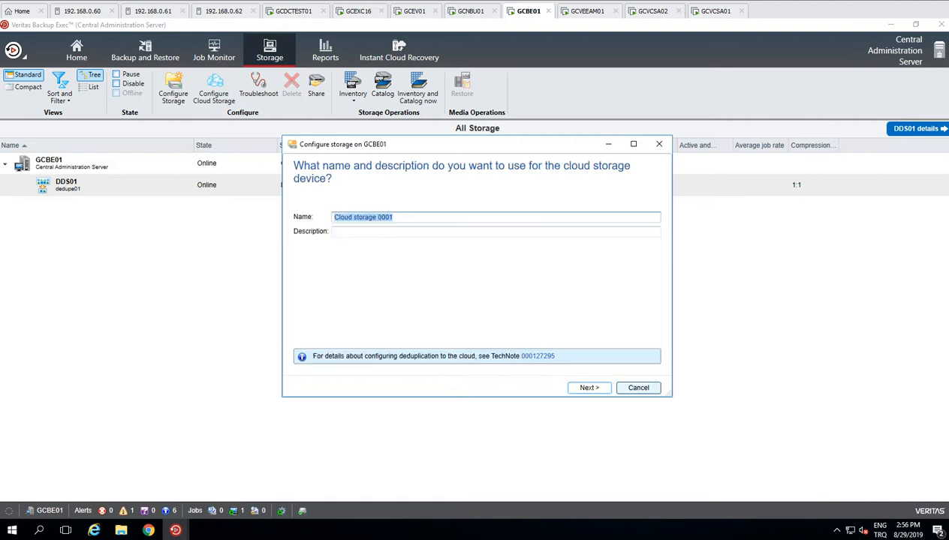
pyautogui.click(638, 387)
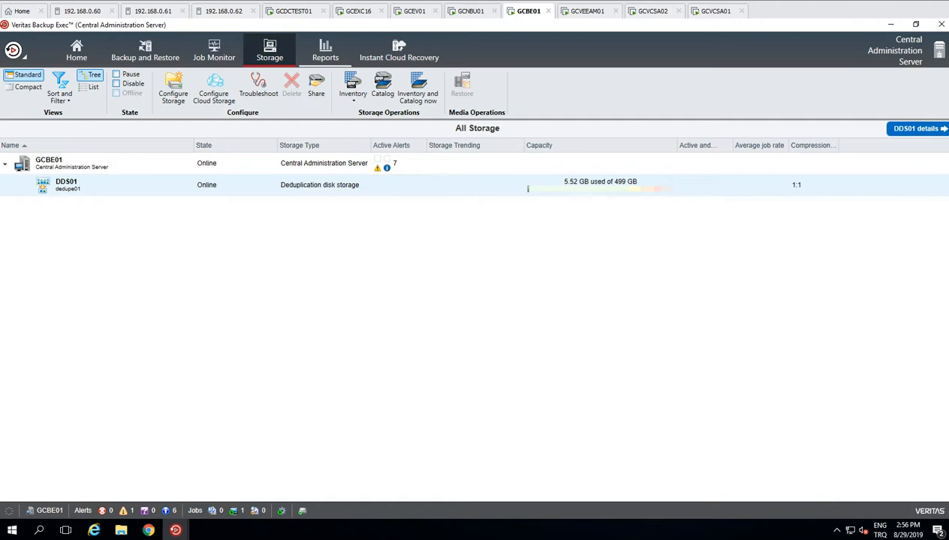
pyautogui.click(325, 50)
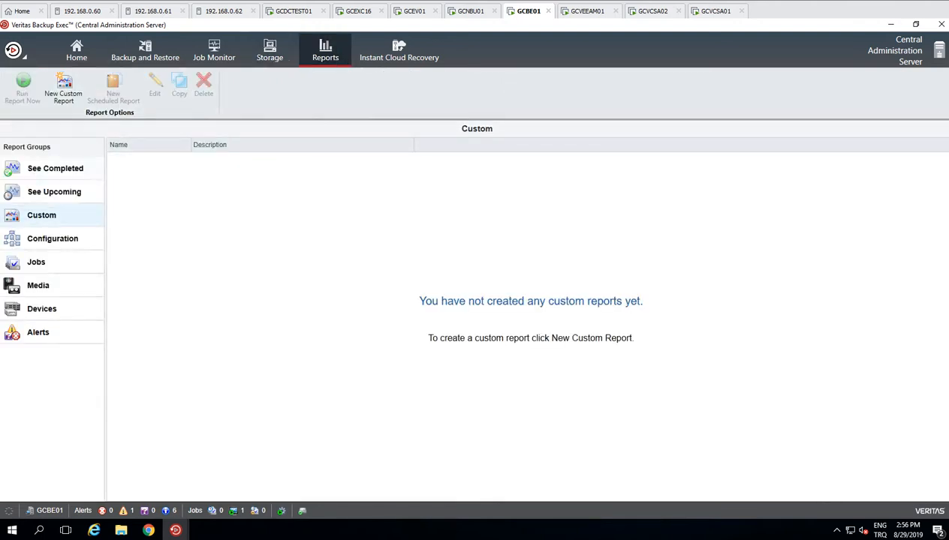
# Step: Switch between See Completed and See Upcoming reports, then list the Jobs report group
pyautogui.click(56, 169)
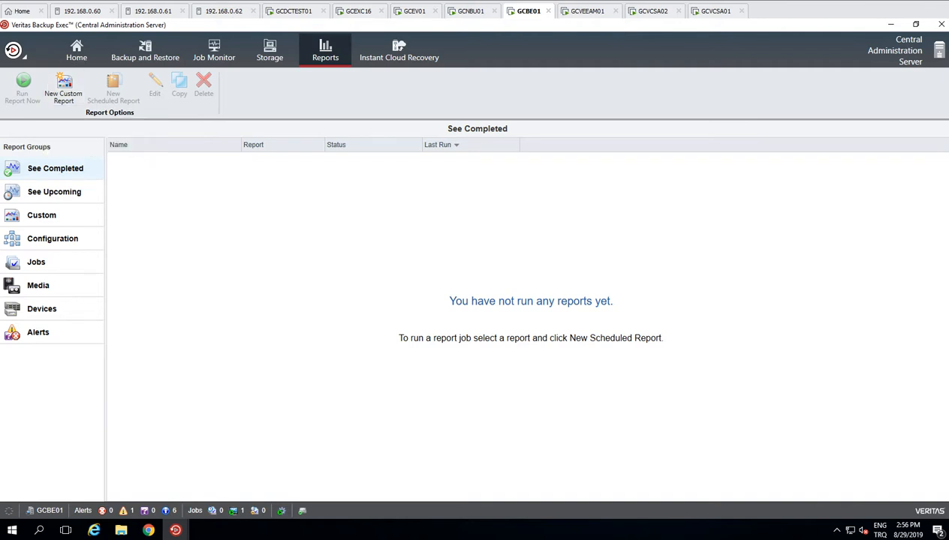
pyautogui.click(54, 192)
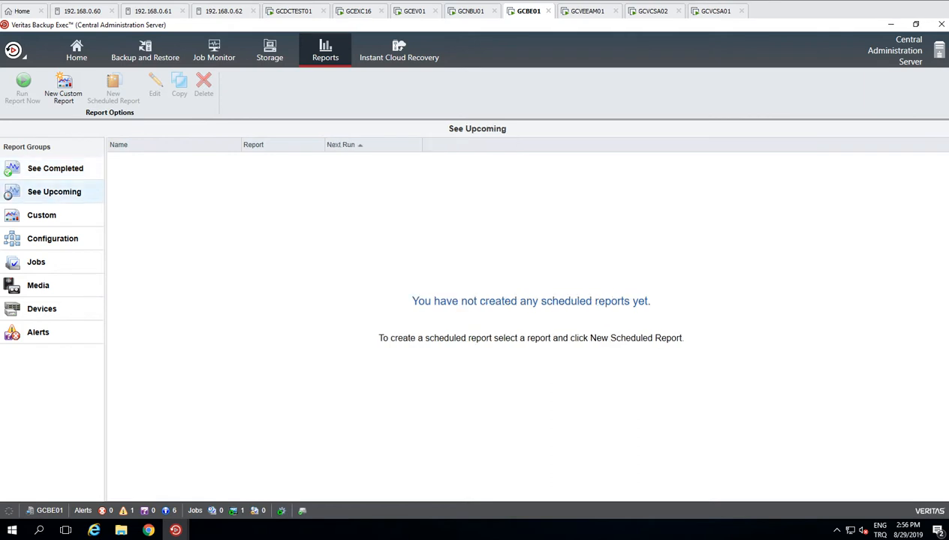
pyautogui.click(56, 169)
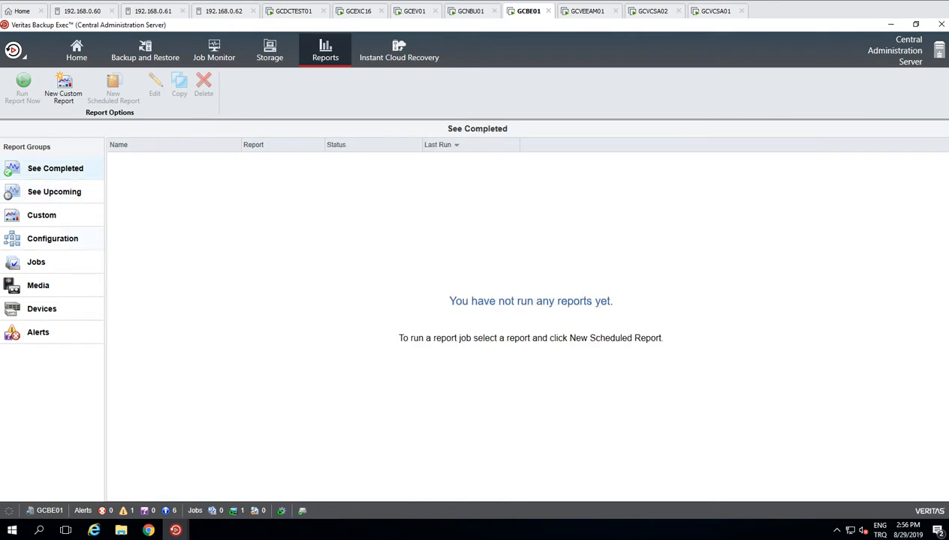
pyautogui.click(53, 239)
pyautogui.click(36, 262)
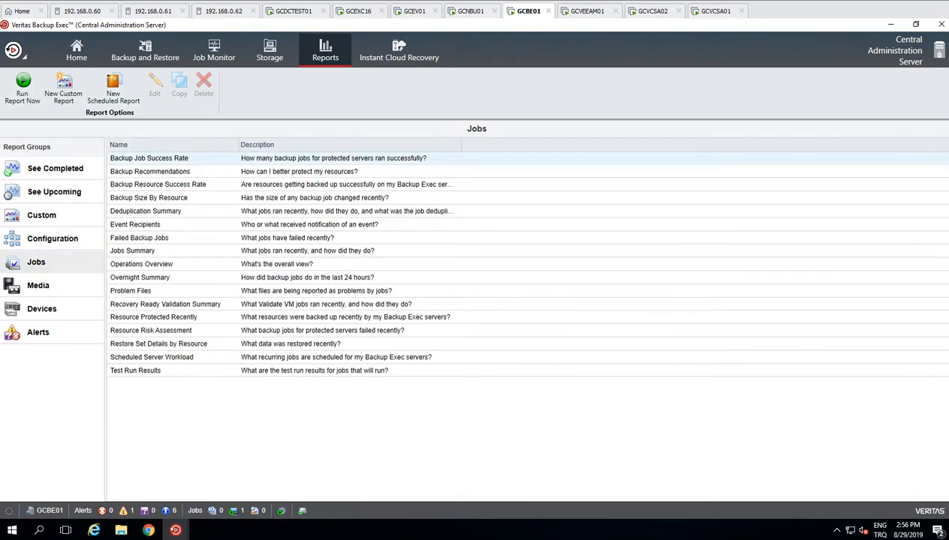
# Step: View and close the Backup Job Success Rate report's properties
pyautogui.rightClick(200, 159)
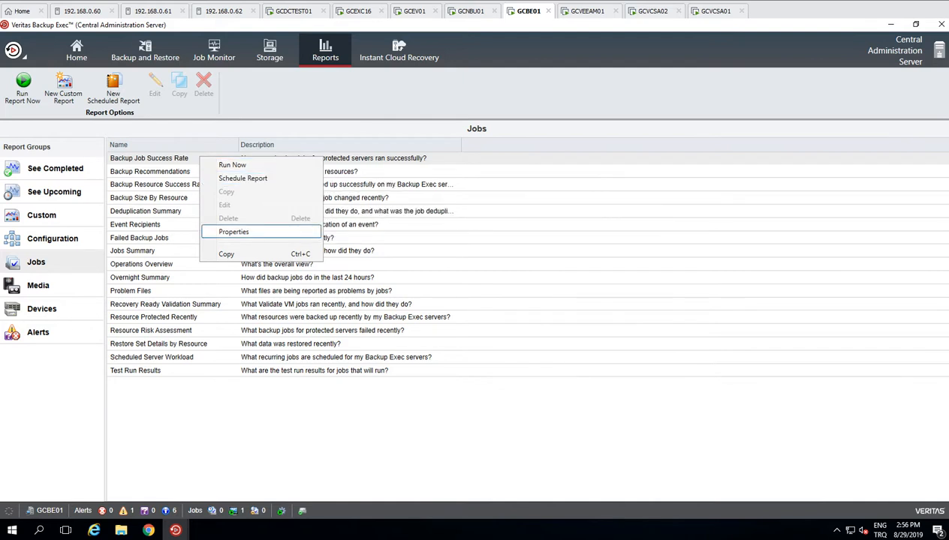
pyautogui.click(234, 232)
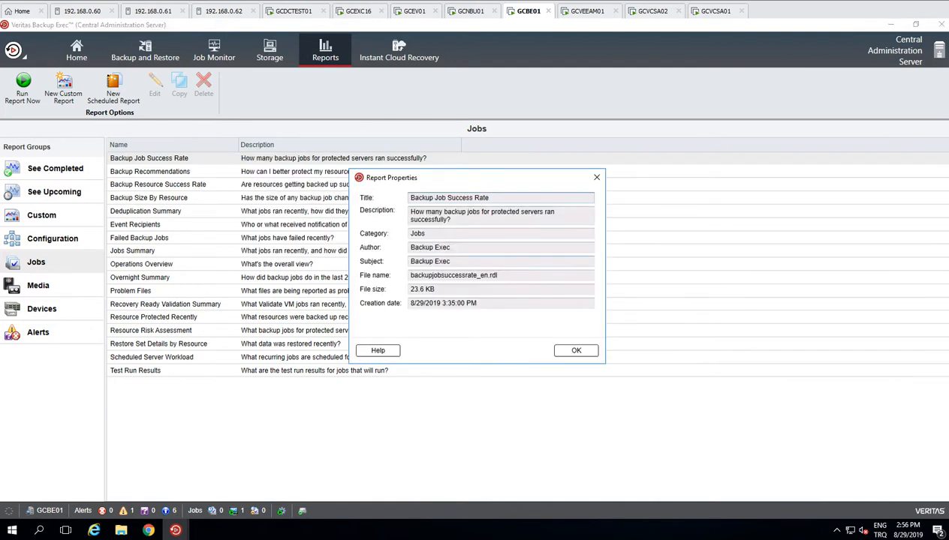
pyautogui.press('Return')
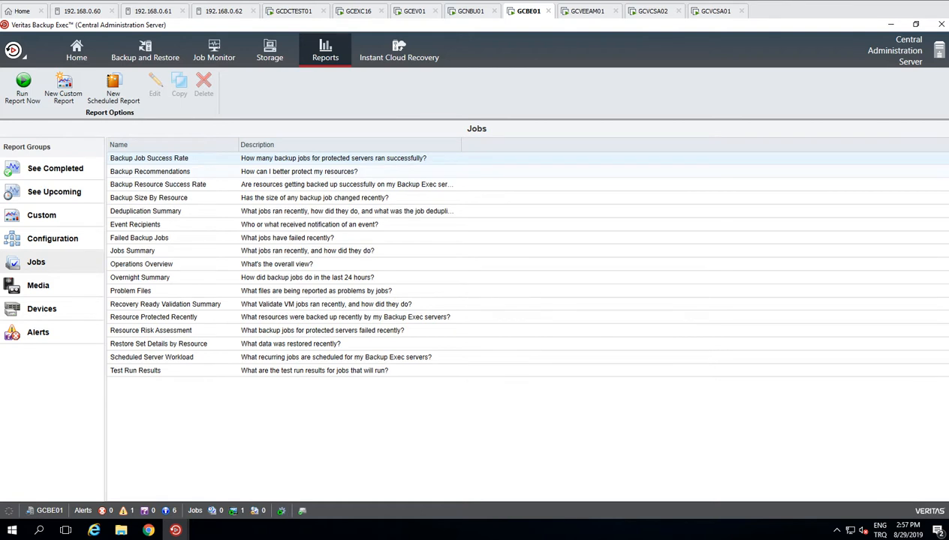
# Step: Browse the Custom, Configuration, Jobs, Media, Devices and Alerts report groups, then show Instant Cloud Recovery
pyautogui.click(42, 216)
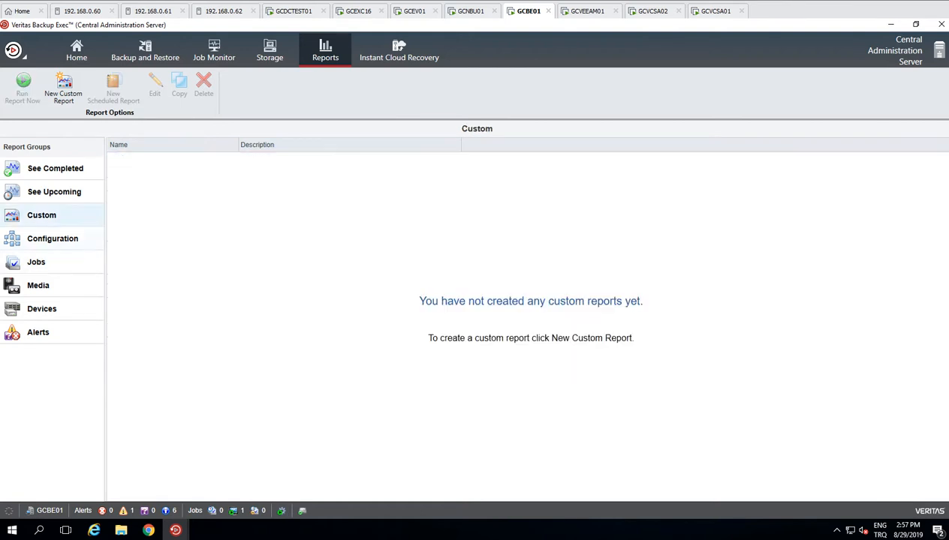
pyautogui.click(52, 239)
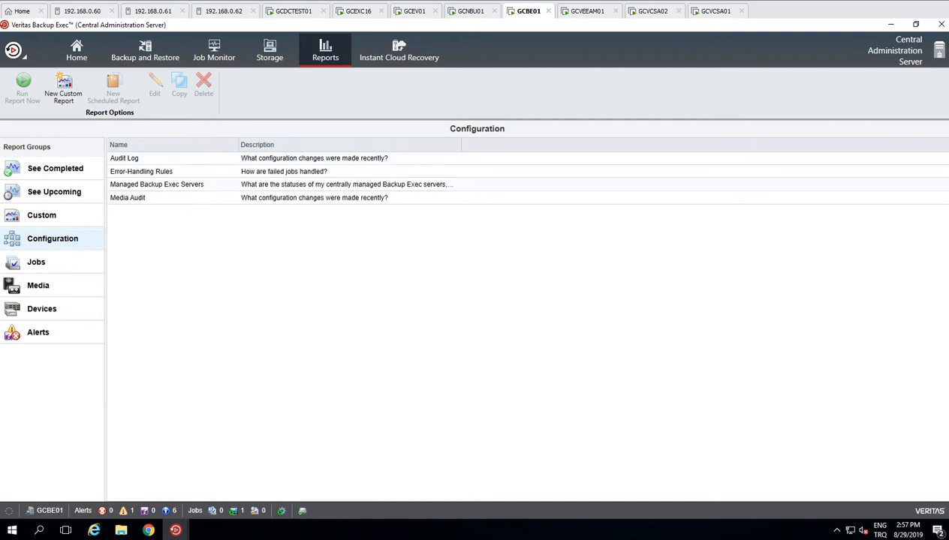
pyautogui.click(38, 286)
pyautogui.click(41, 309)
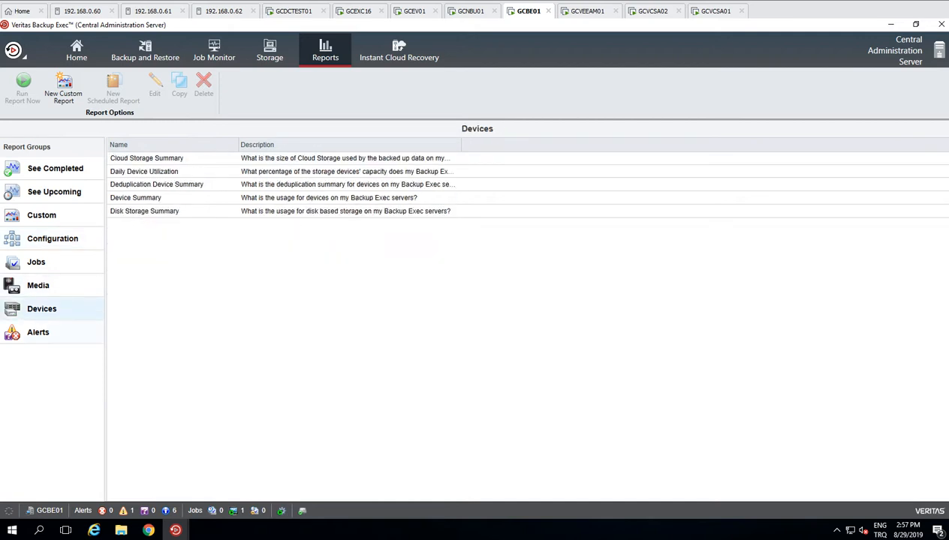
pyautogui.click(38, 332)
pyautogui.click(36, 263)
pyautogui.click(39, 286)
pyautogui.click(41, 309)
pyautogui.click(38, 332)
pyautogui.click(42, 216)
pyautogui.click(399, 51)
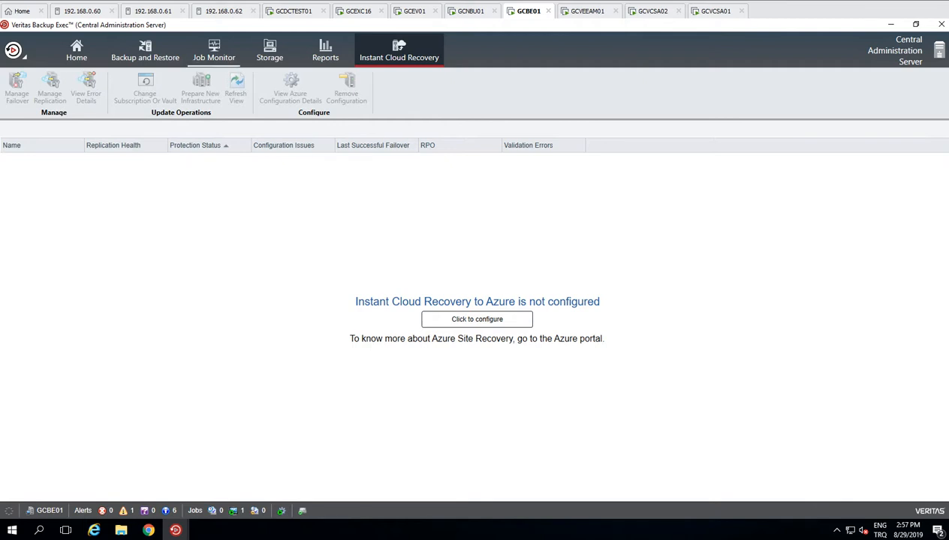
# Step: Start the cloud storage wizard from Storage, select Azure, cancel, and return to the servers list
pyautogui.click(270, 51)
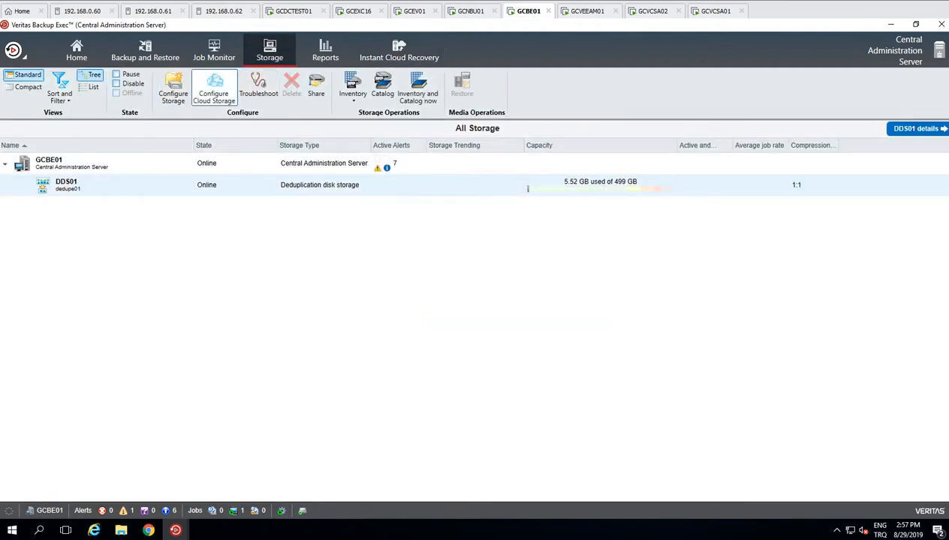
pyautogui.click(213, 88)
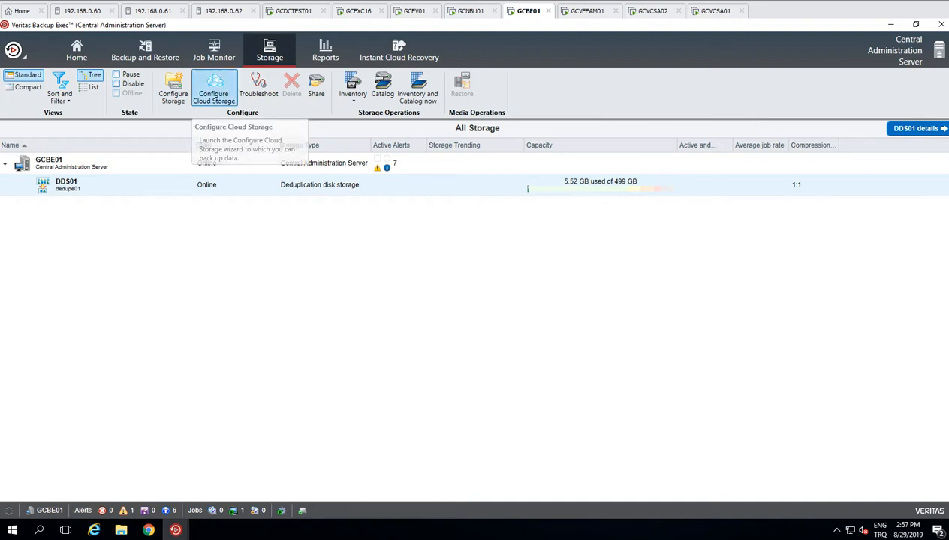
pyautogui.click(590, 388)
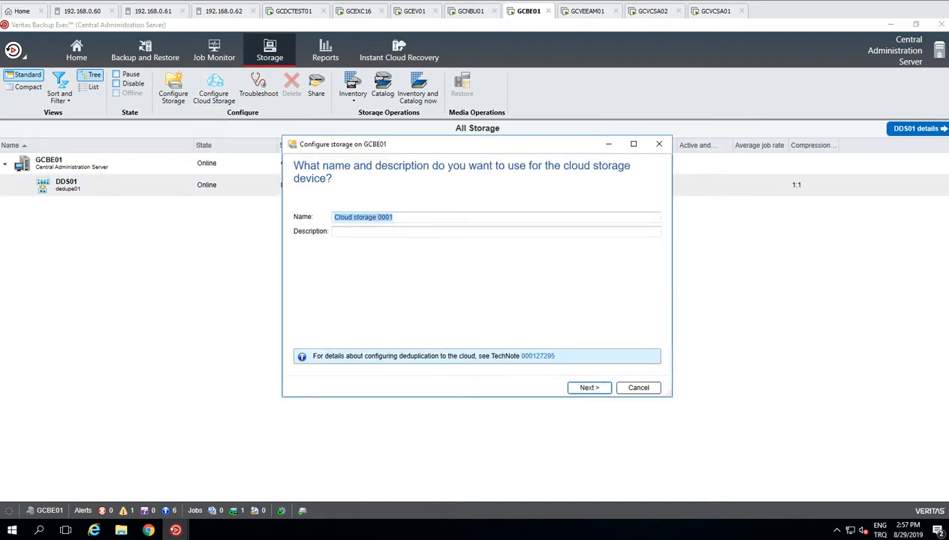
pyautogui.click(323, 207)
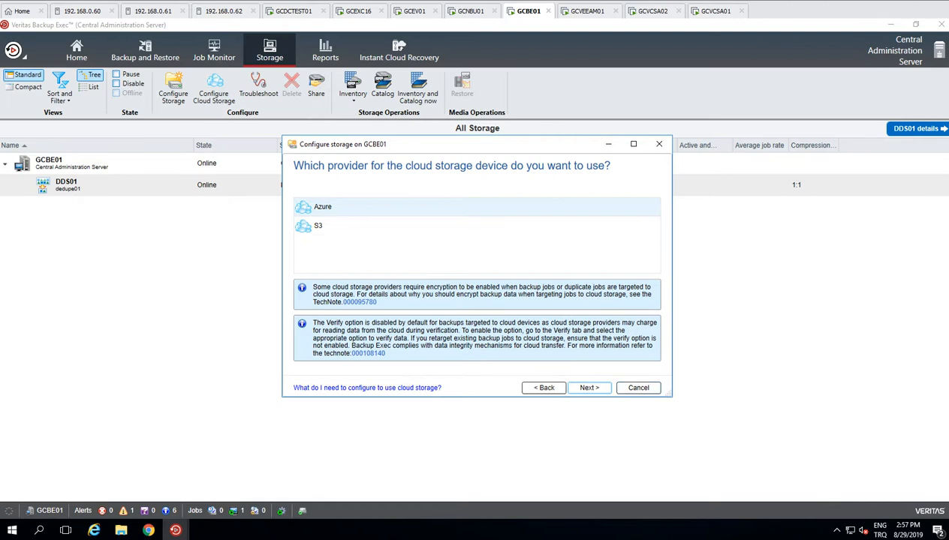
pyautogui.click(638, 388)
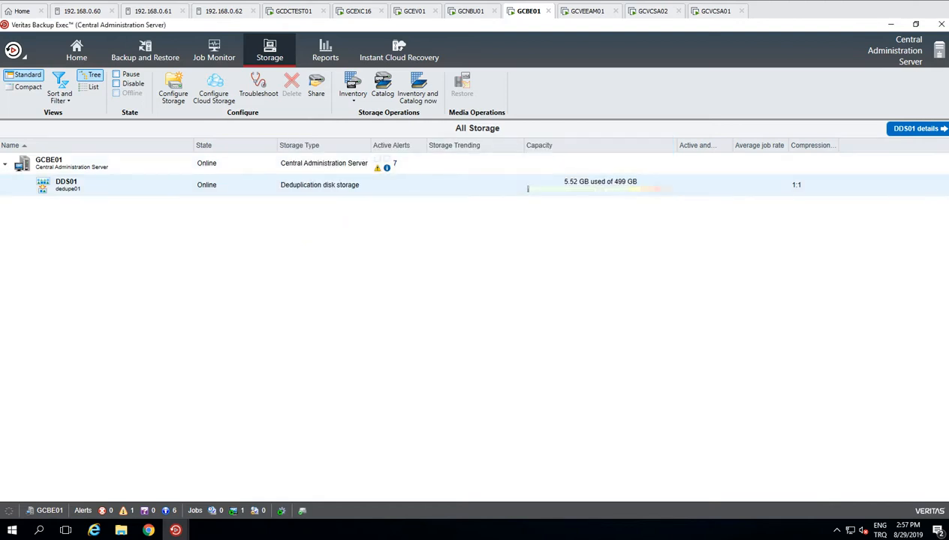
pyautogui.click(398, 51)
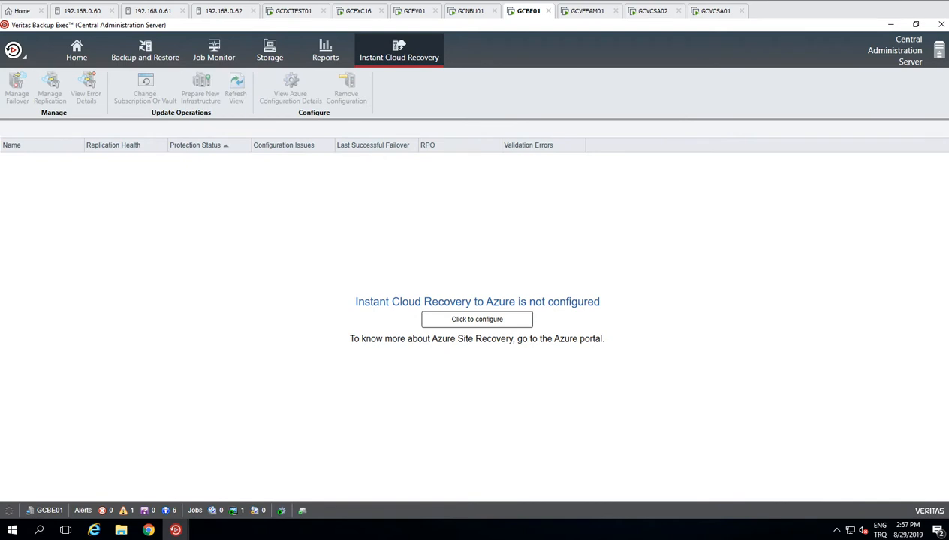
pyautogui.click(145, 51)
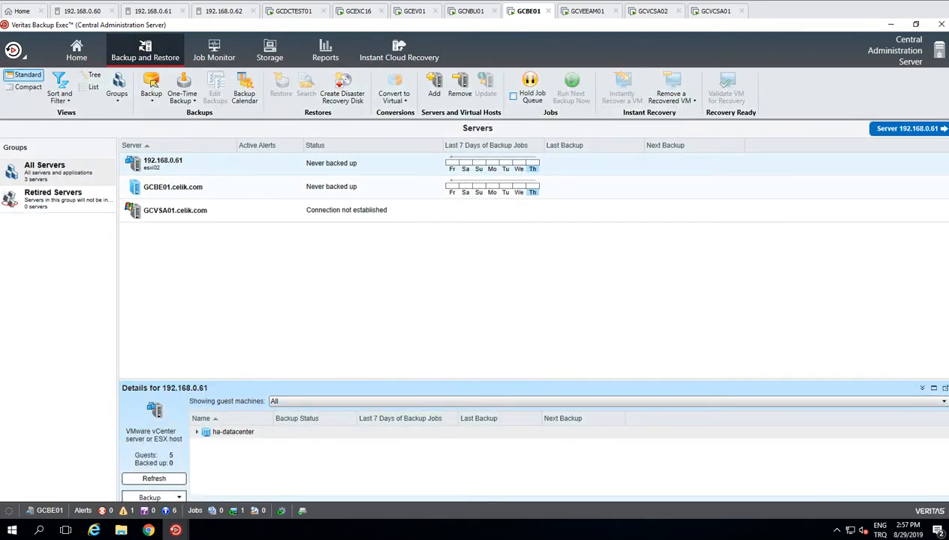
# Step: Check the GCVCSA01 agent install progress window, minimize it, and show Instant Cloud Recovery
pyautogui.click(176, 530)
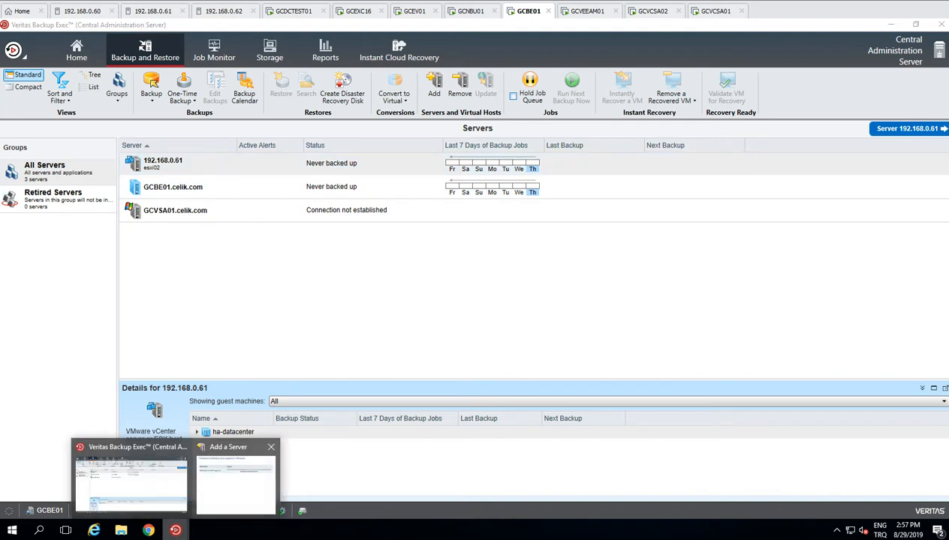
pyautogui.click(236, 480)
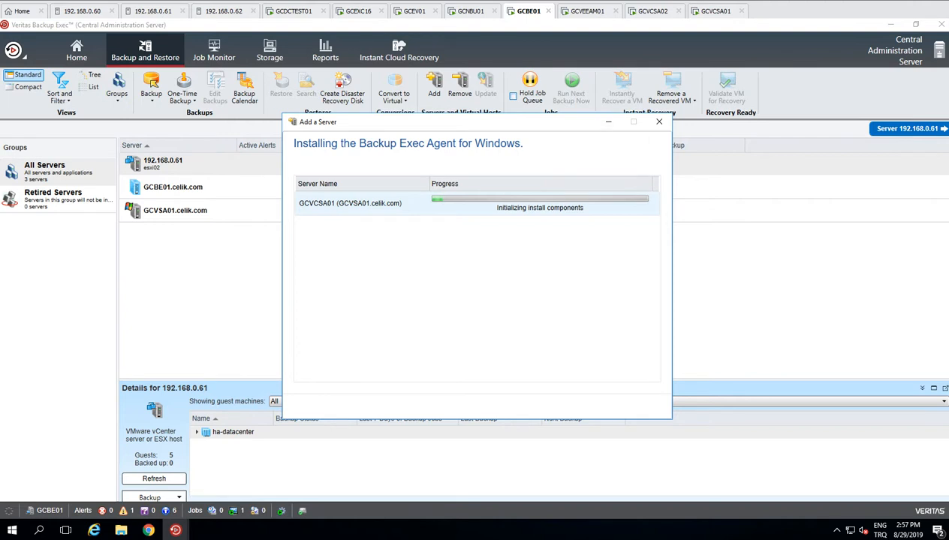
pyautogui.click(608, 121)
pyautogui.click(399, 50)
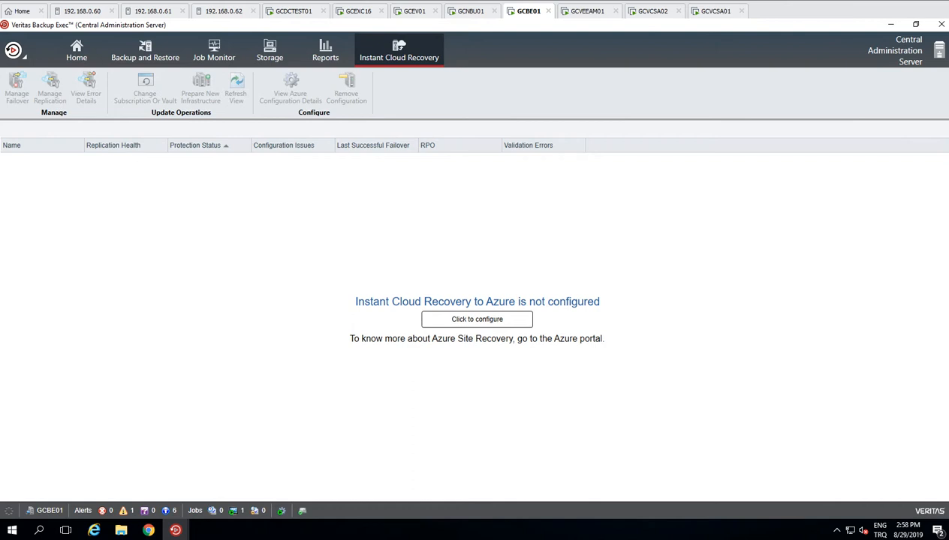
pyautogui.click(477, 319)
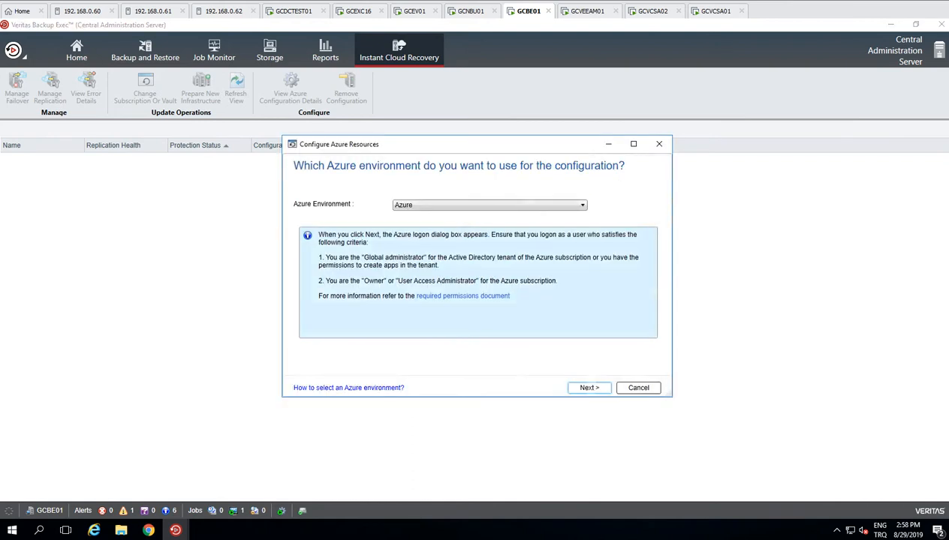
pyautogui.click(489, 205)
pyautogui.click(490, 205)
pyautogui.click(489, 205)
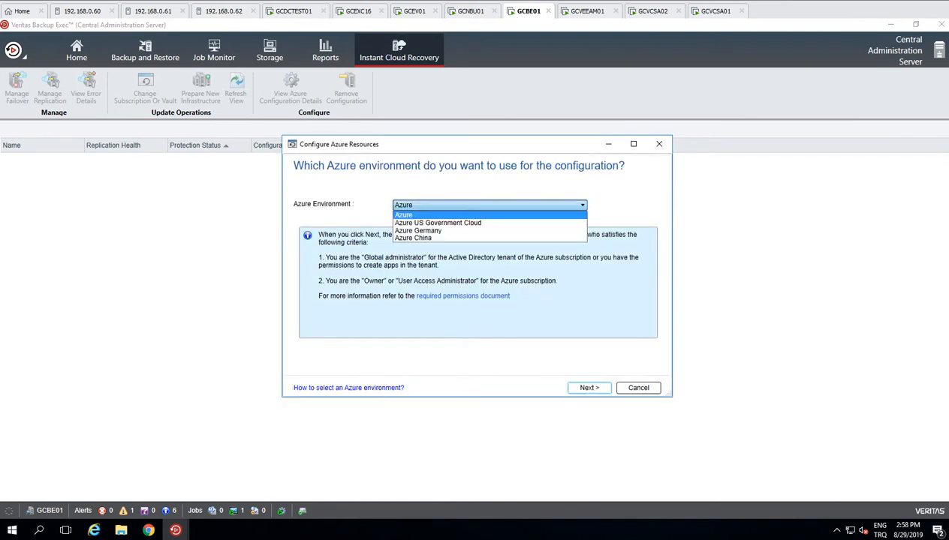
pyautogui.click(589, 388)
pyautogui.click(589, 389)
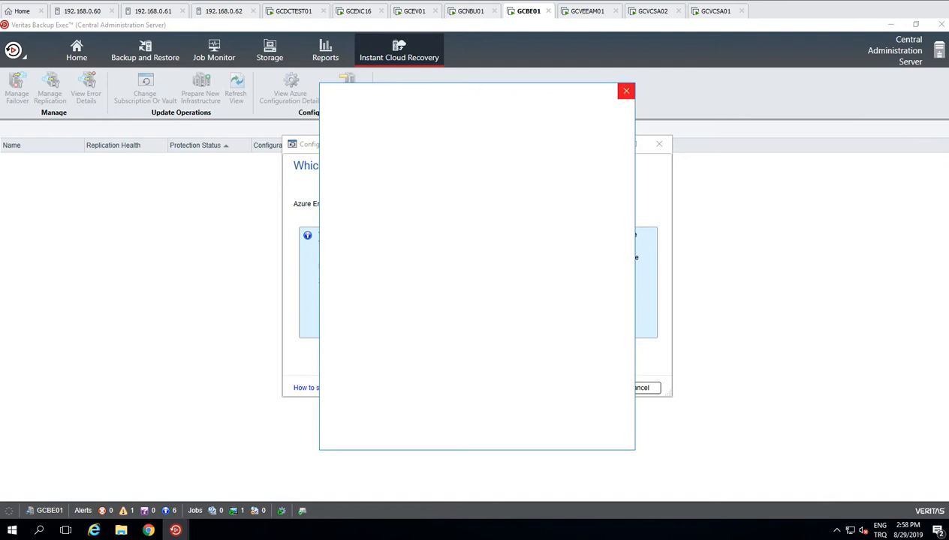
pyautogui.click(626, 91)
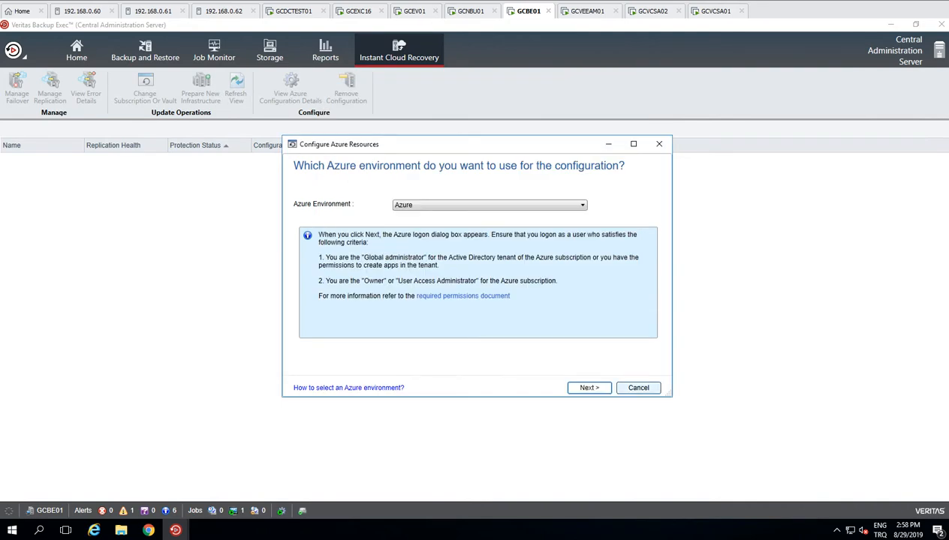
pyautogui.click(638, 388)
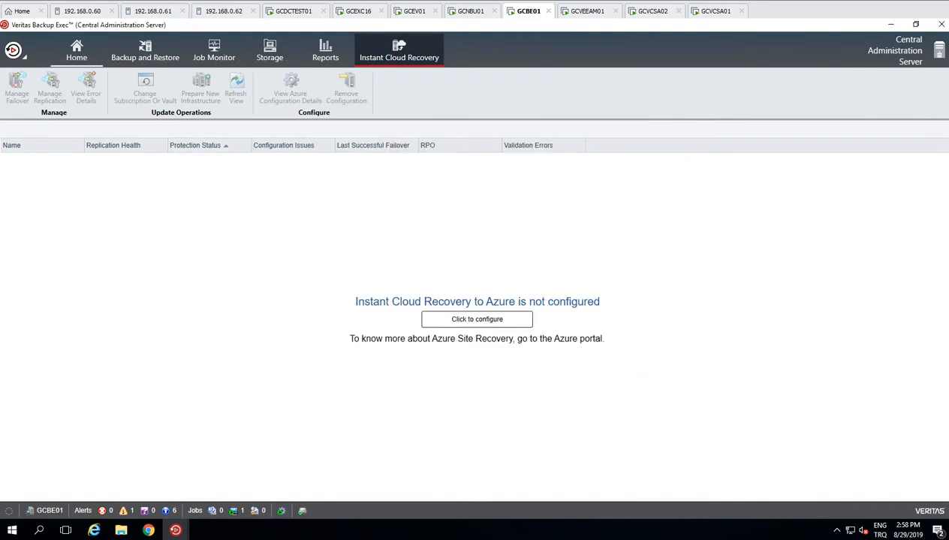
pyautogui.click(77, 51)
pyautogui.click(145, 51)
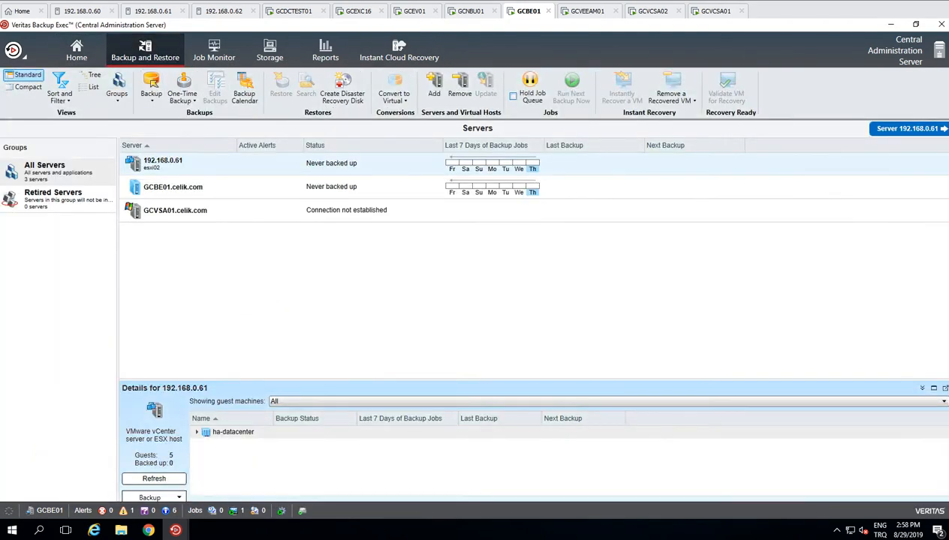
# Step: Check the agent install window, then view the GCVCSA01 job in Job Monitor with a wider Name column
pyautogui.moveTo(175, 531)
pyautogui.click(234, 473)
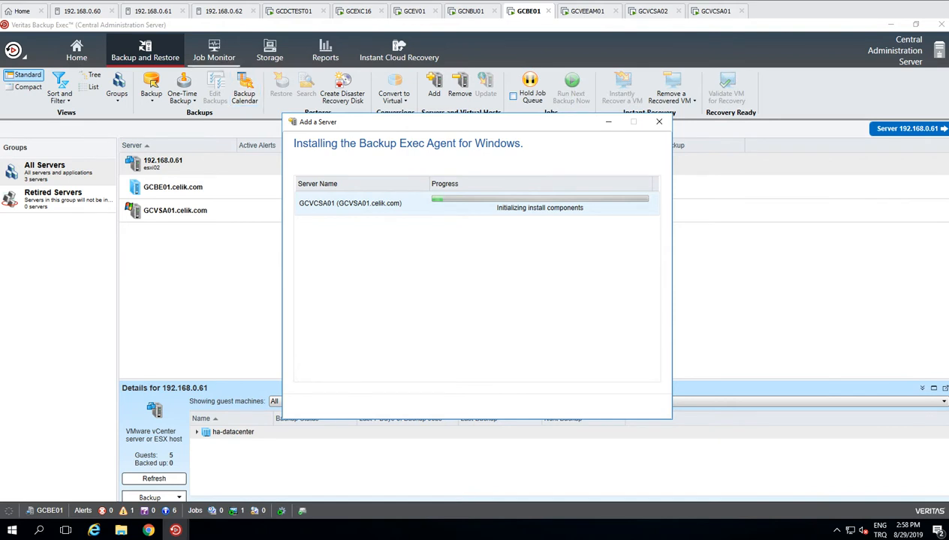
pyautogui.click(214, 52)
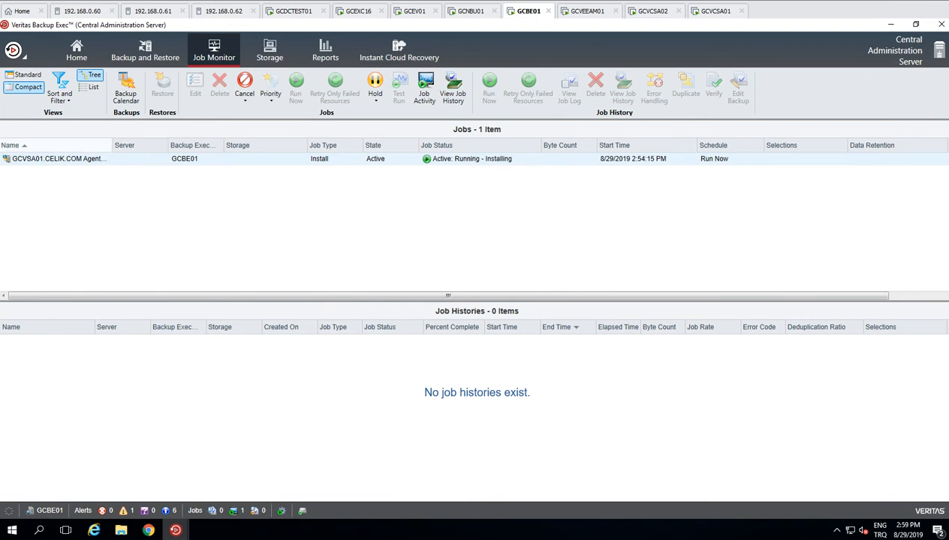
pyautogui.moveTo(109, 145); pyautogui.dragTo(164, 145)
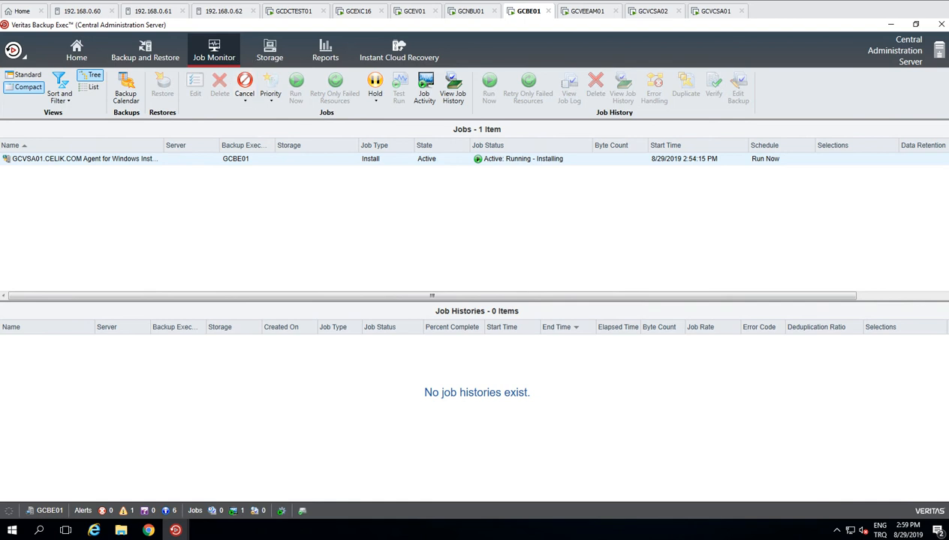